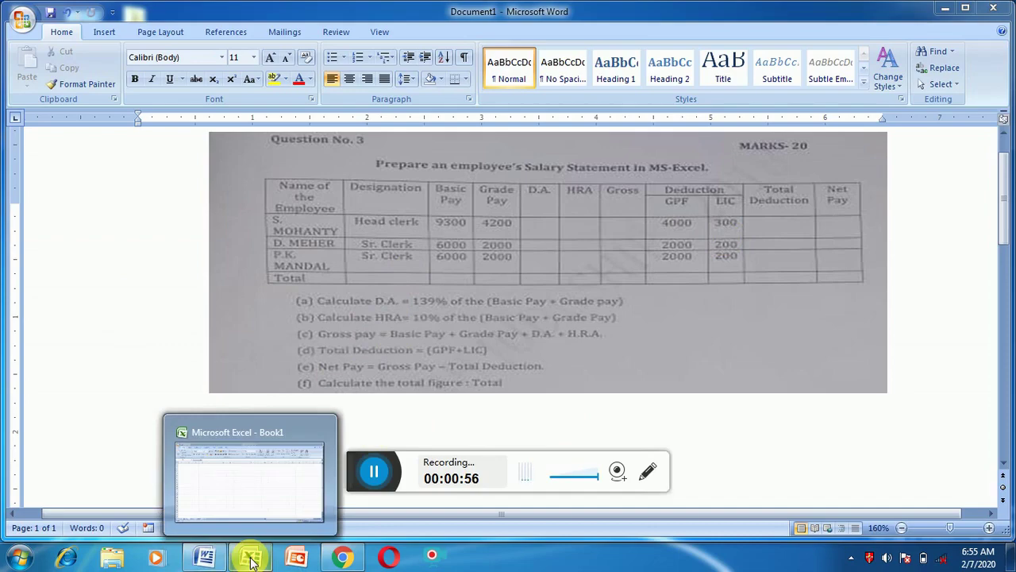
Nudge the salary-statement question picture in Word slightly left and lower on the page
click(251, 560)
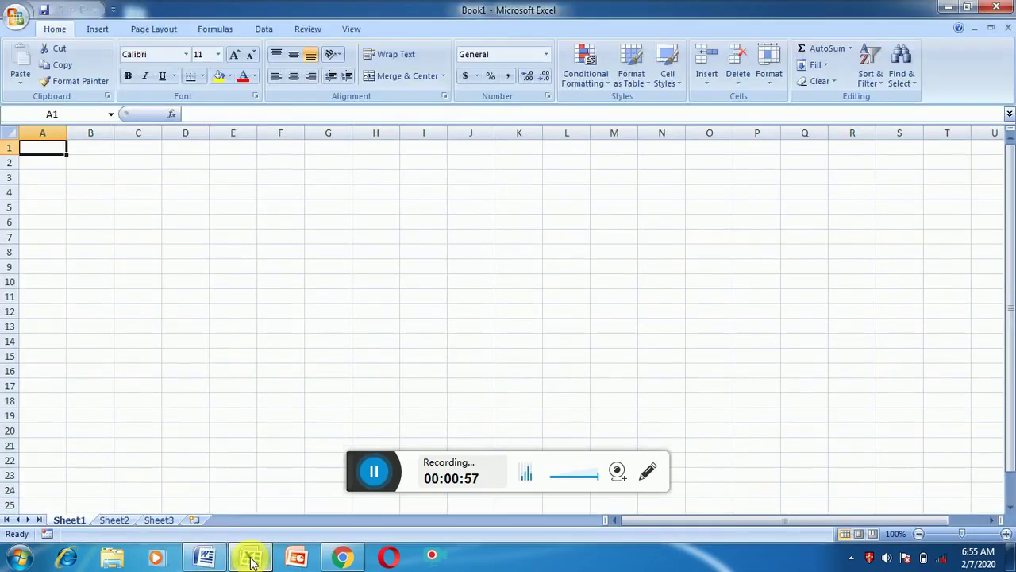
click(208, 559)
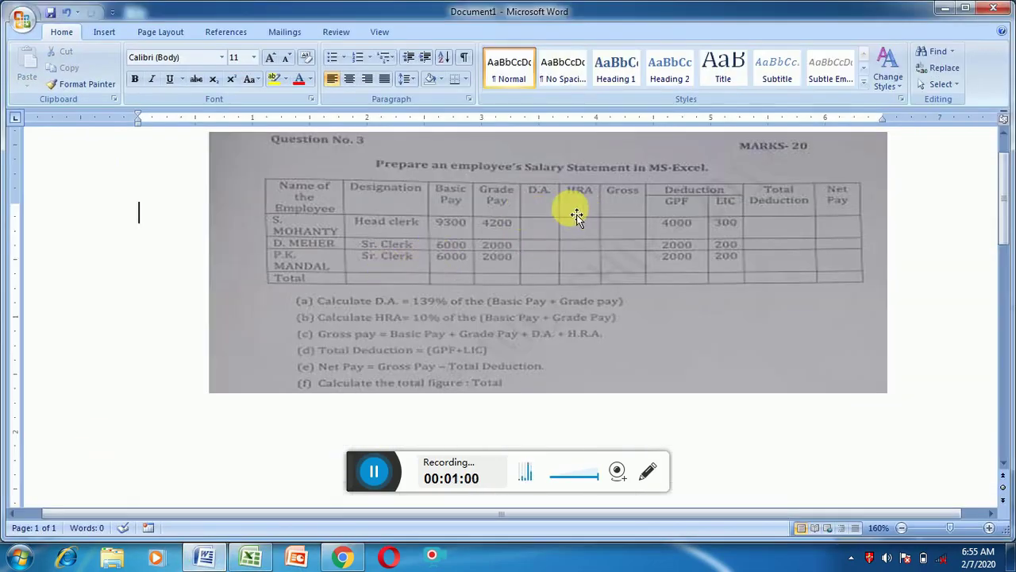
click(503, 233)
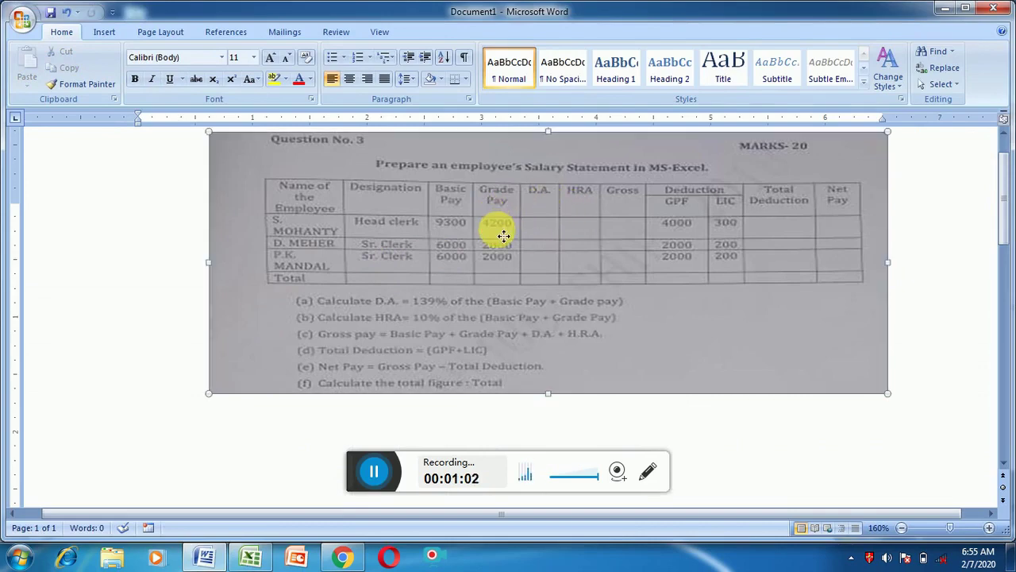
drag(504, 236, 493, 224)
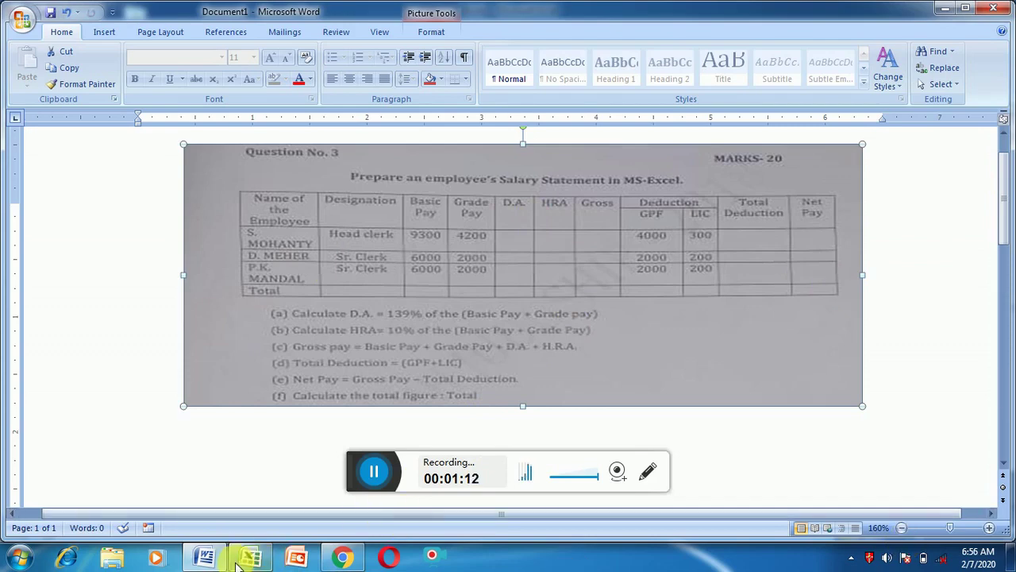
Enter NAME OF THE EMPLOYEE in A1, wrapped and centred both ways, and widen column A slightly
mouse_move(243, 560)
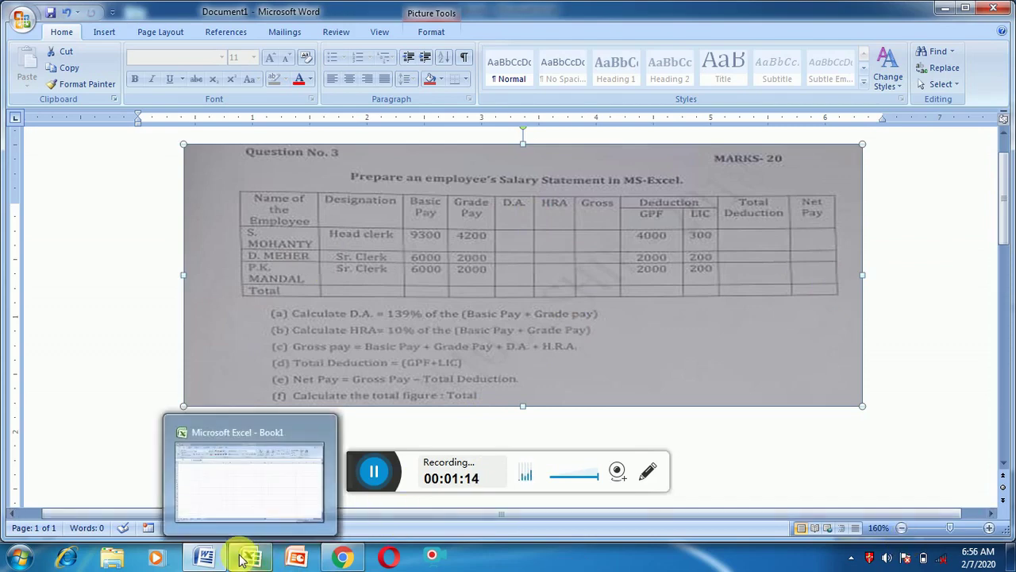
click(242, 561)
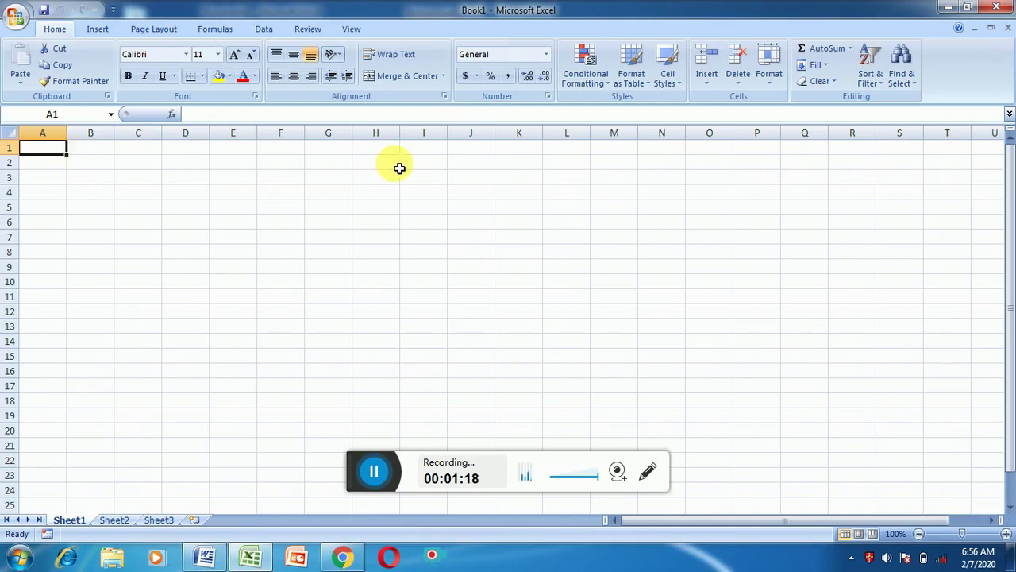
text(NAME OF THE EMPLOYEE)
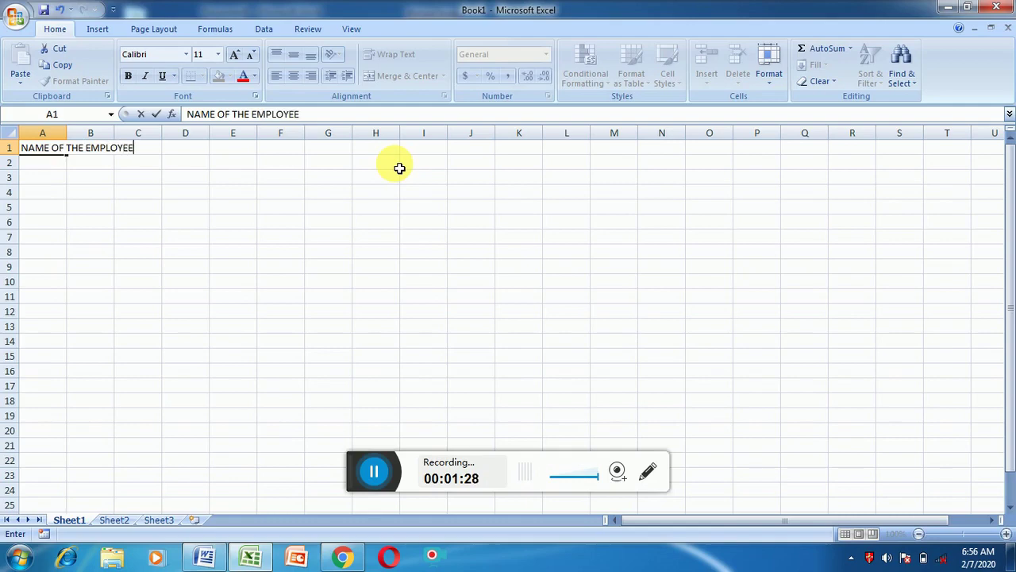
click(93, 168)
click(46, 150)
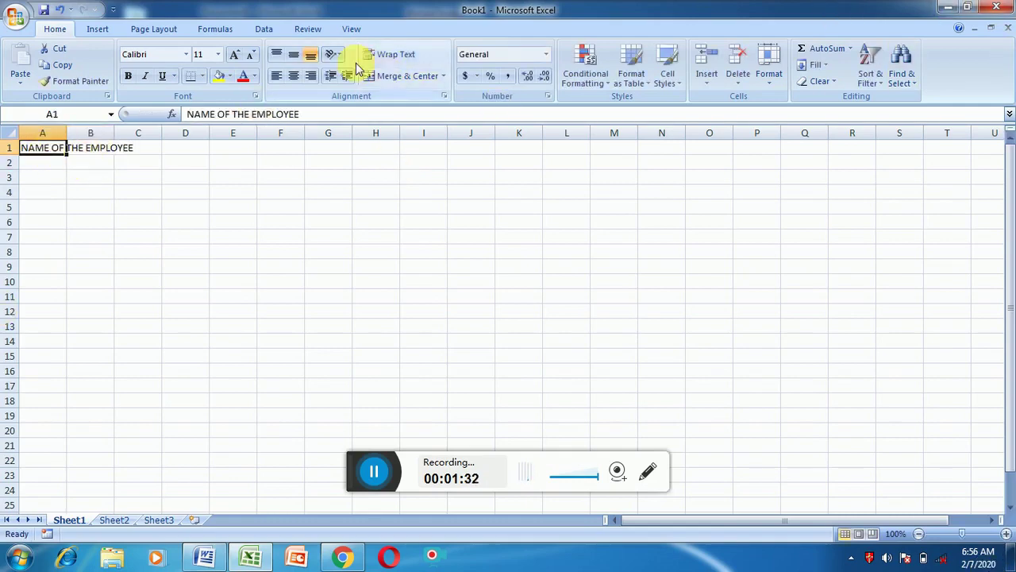
click(396, 57)
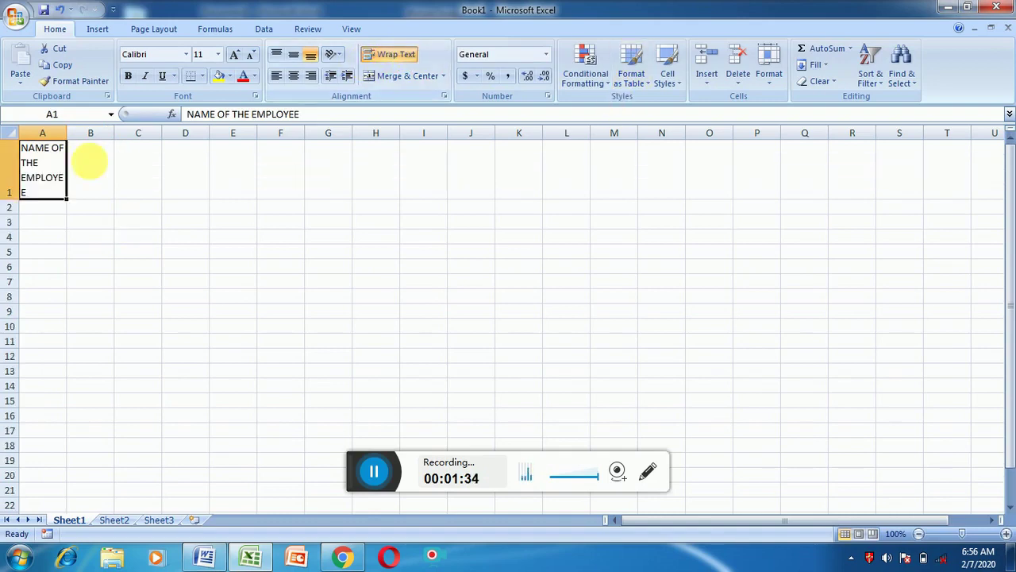
click(293, 75)
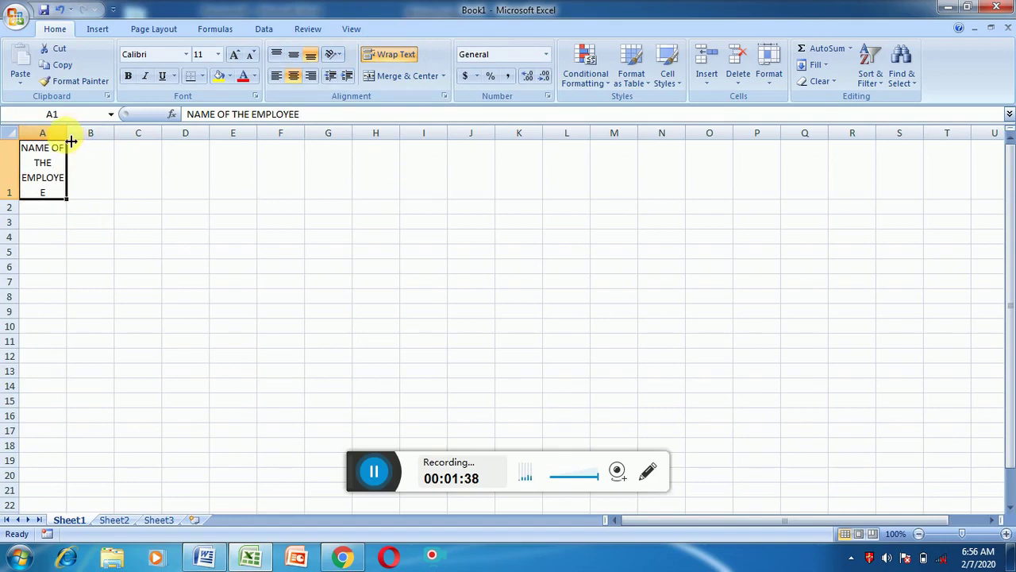
drag(74, 140, 82, 140)
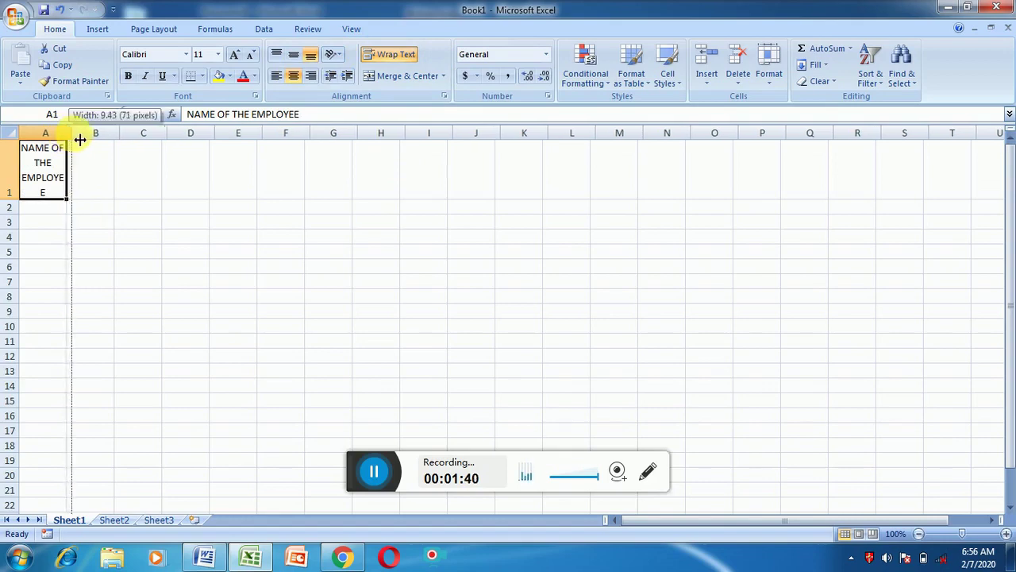
click(292, 56)
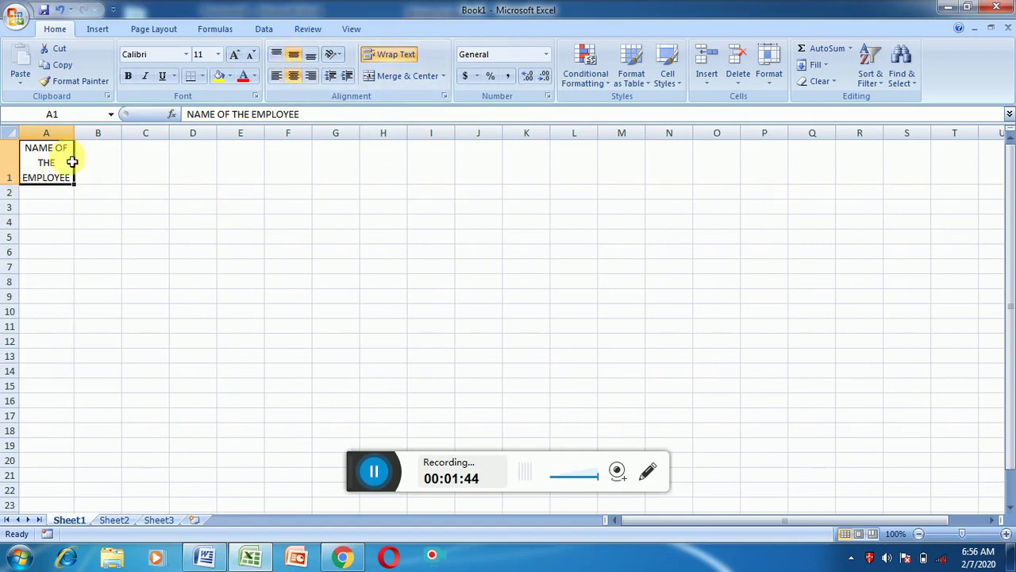
click(98, 159)
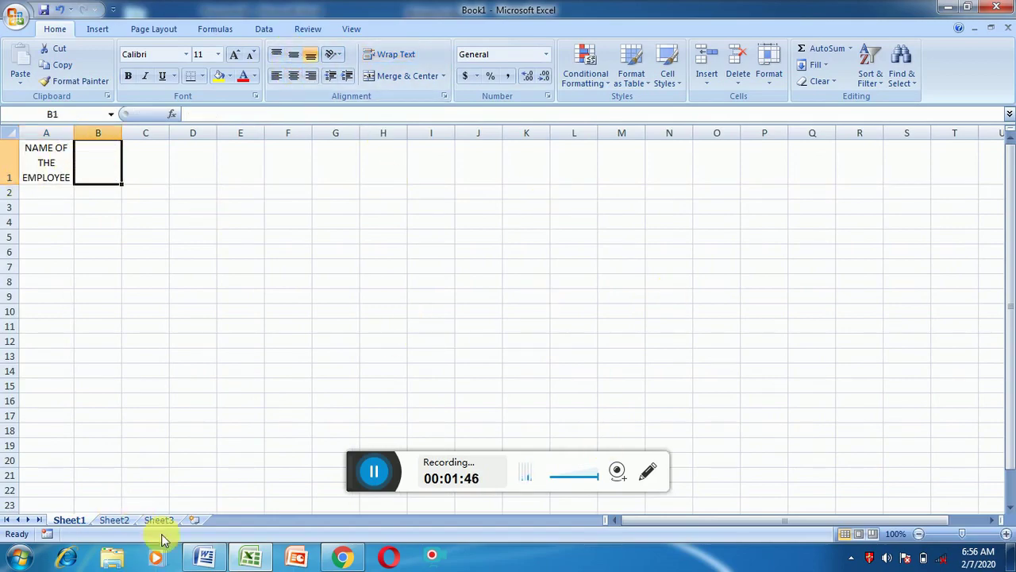
Enter DESIGNATION in B1, autofit column B to it, and centre it vertically
click(204, 557)
click(250, 556)
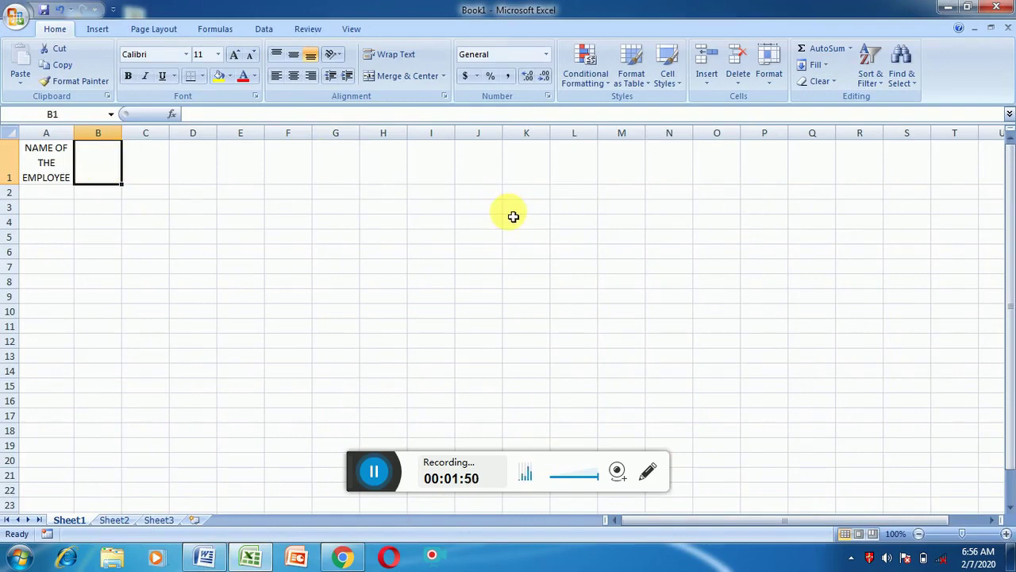
text(DESI)
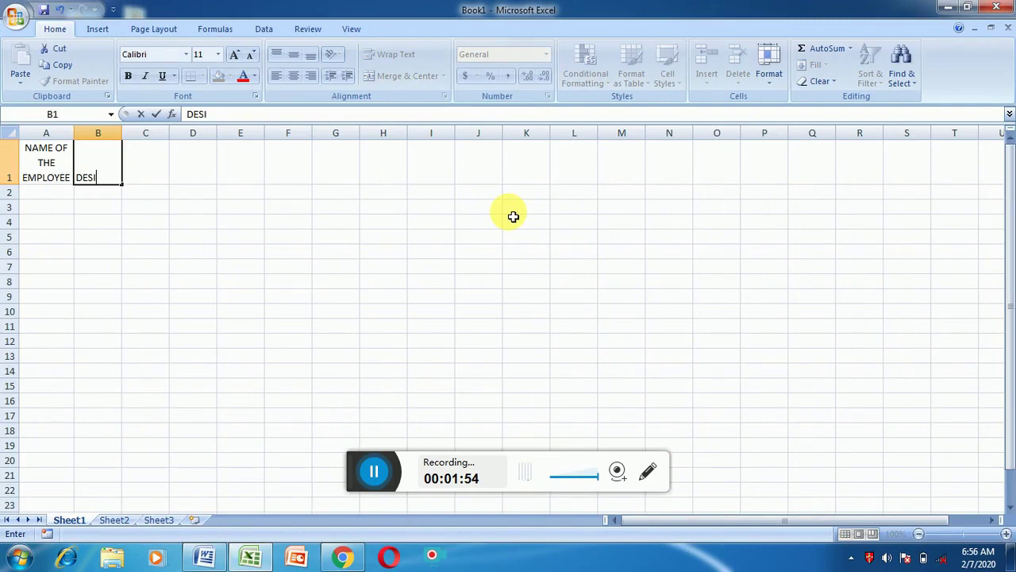
text(GNAT)
text(ION)
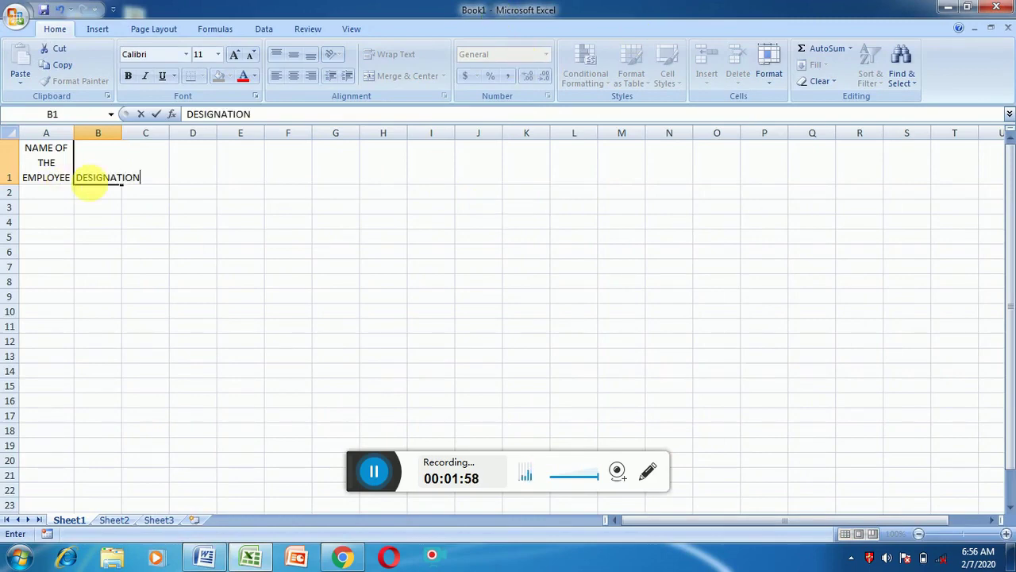
click(180, 167)
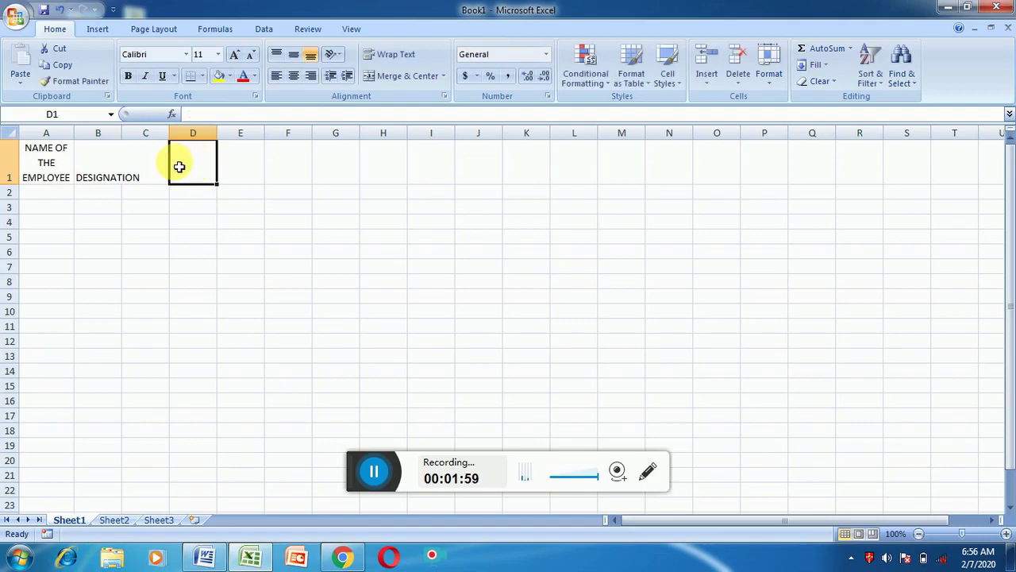
click(91, 163)
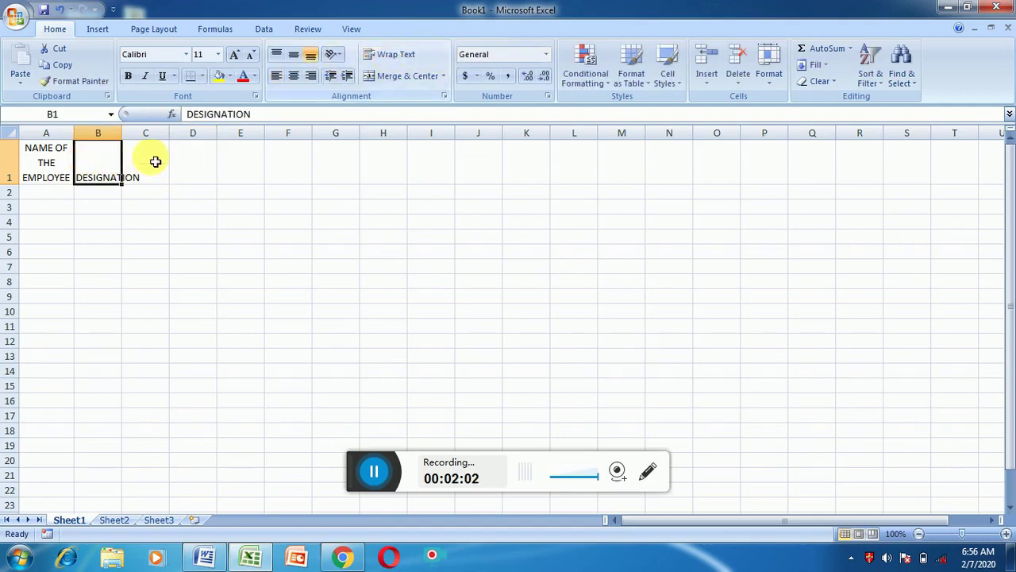
double_click(121, 133)
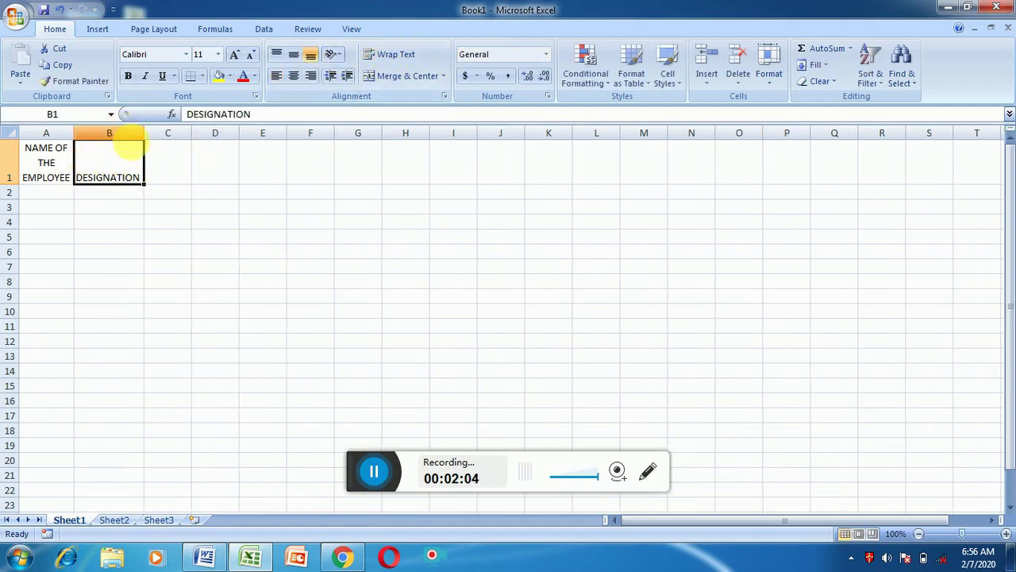
click(293, 54)
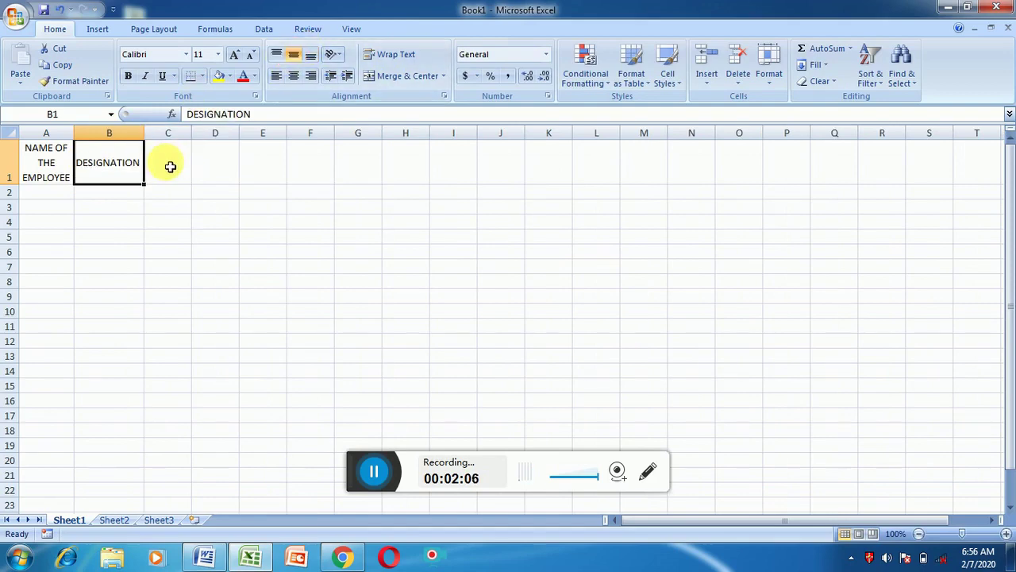
click(170, 166)
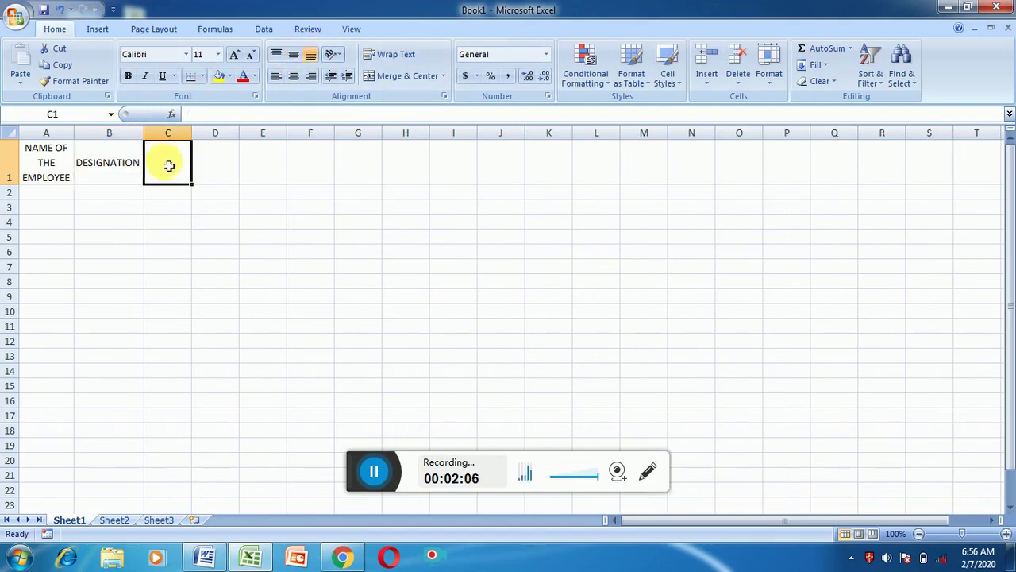
click(198, 559)
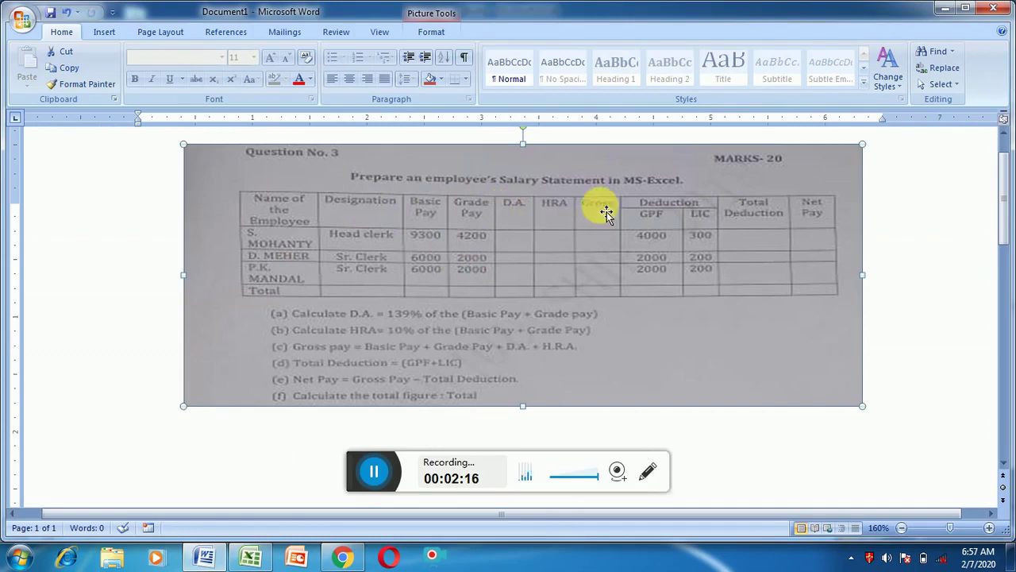
Return to the Excel workbook after checking the question's column headings in Word
click(249, 555)
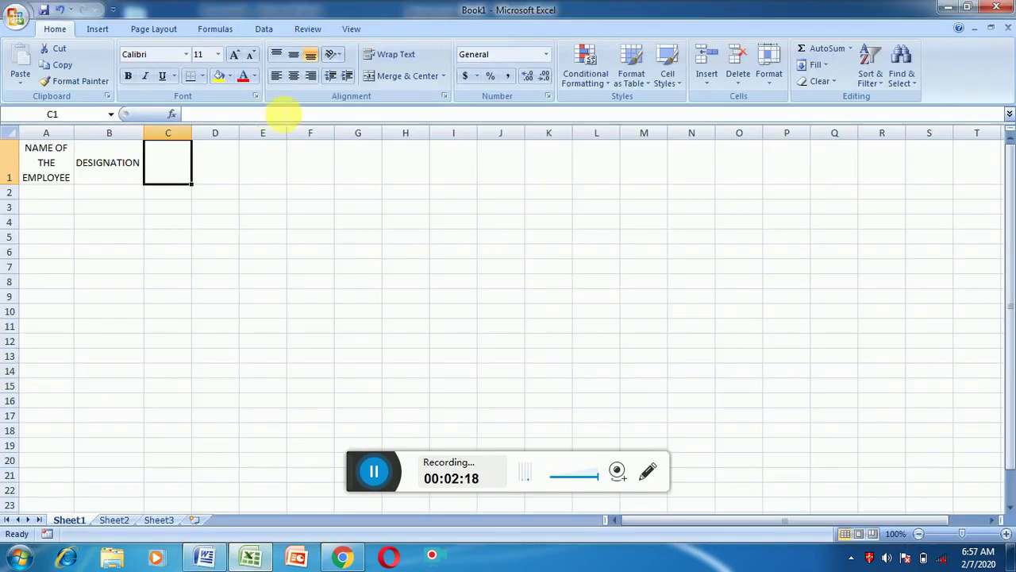
Enter BASIC PAY in C1, wrapped and centred both ways, and start typing GRADE PAY in D1
text(B)
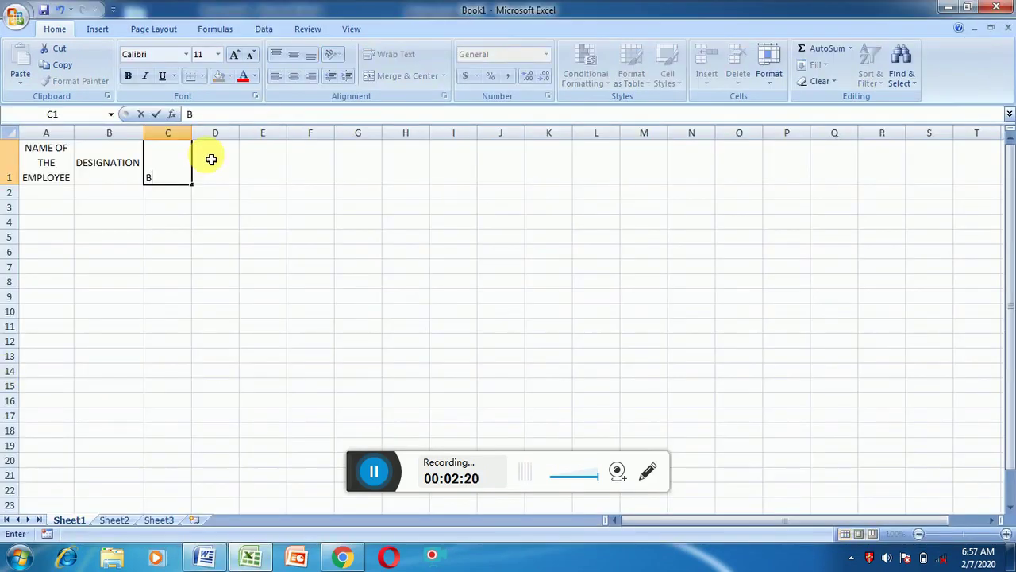
text(ASIC PA)
text(Y)
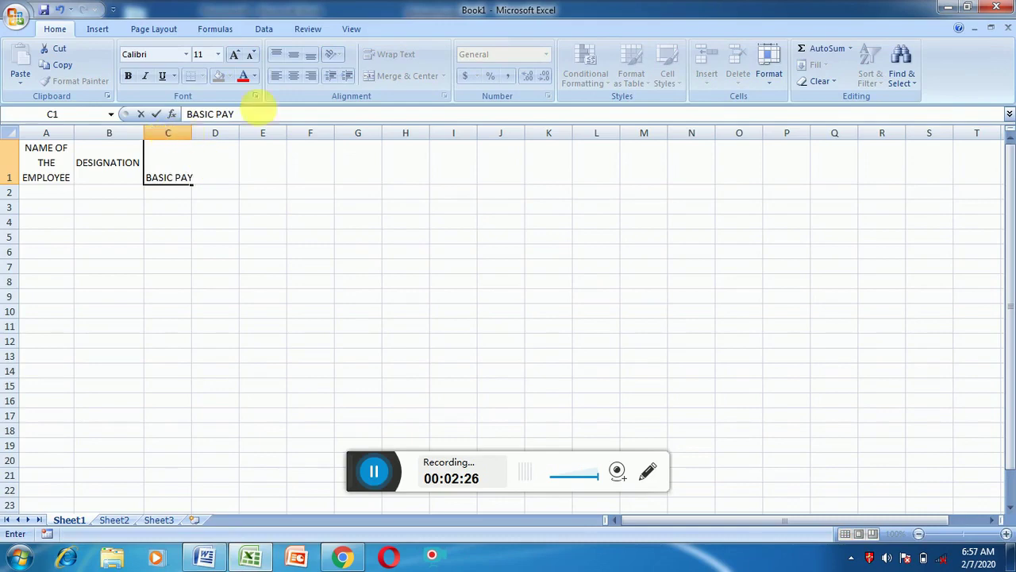
click(269, 168)
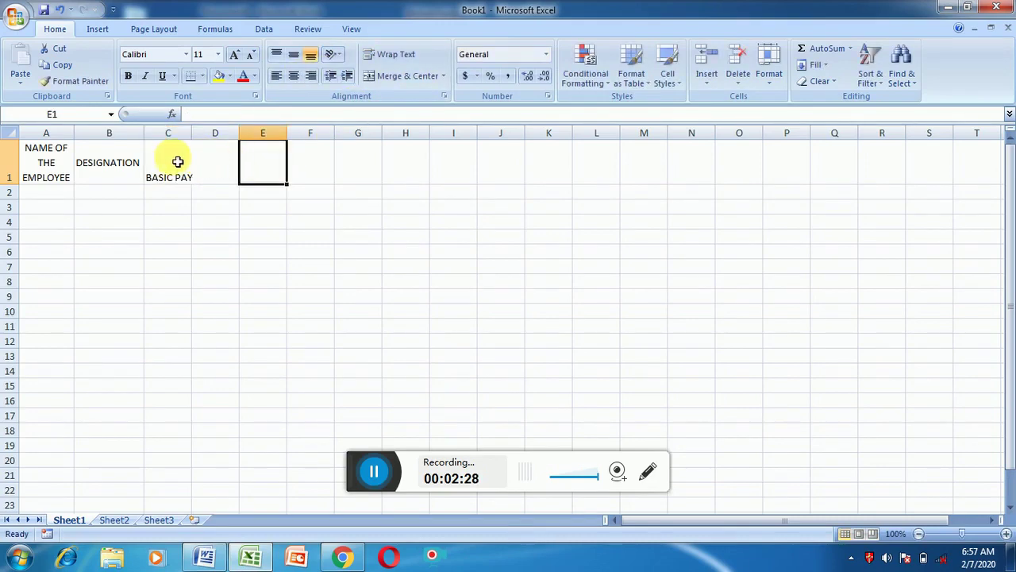
click(177, 163)
click(401, 54)
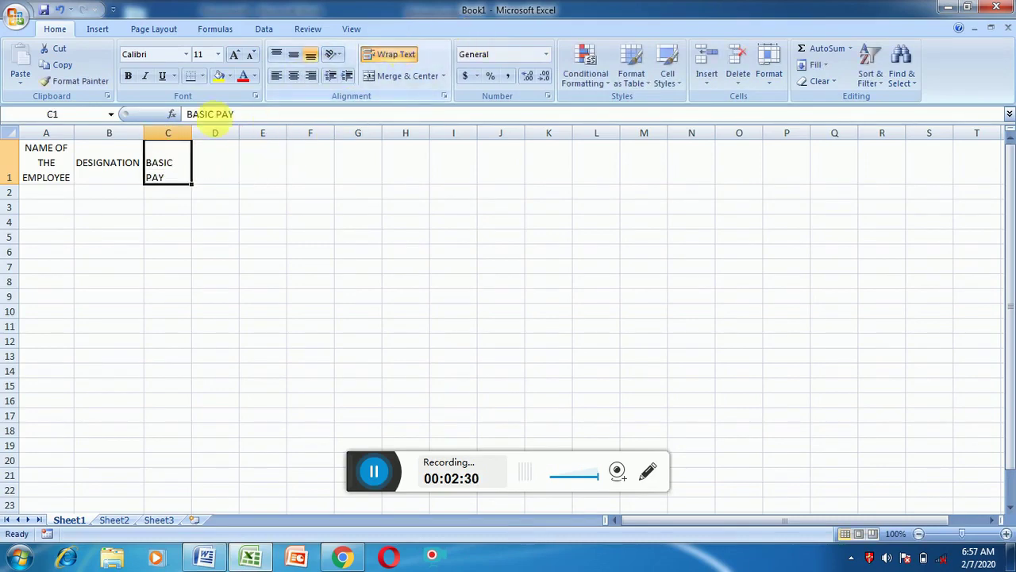
click(294, 54)
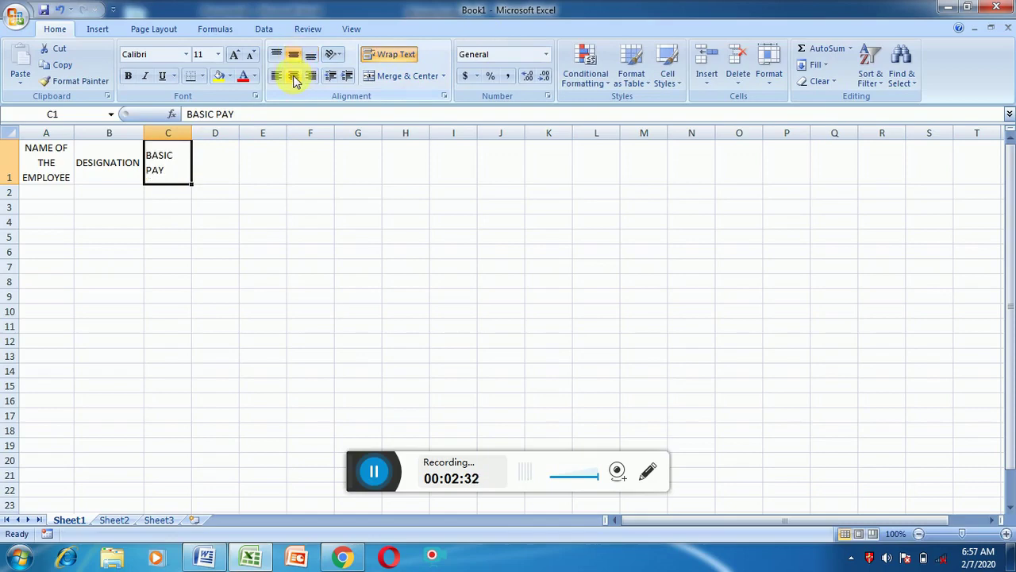
click(294, 77)
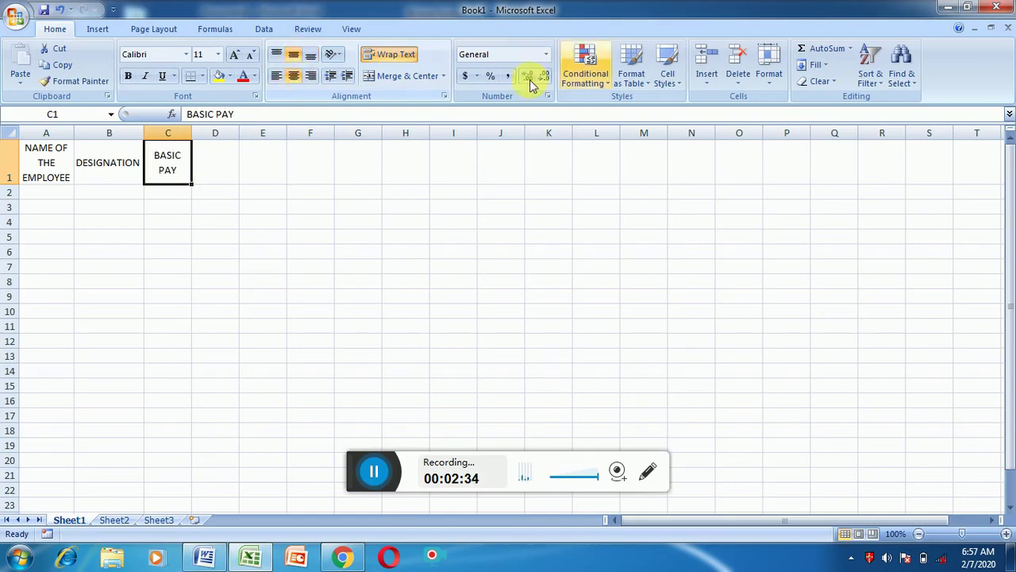
click(219, 163)
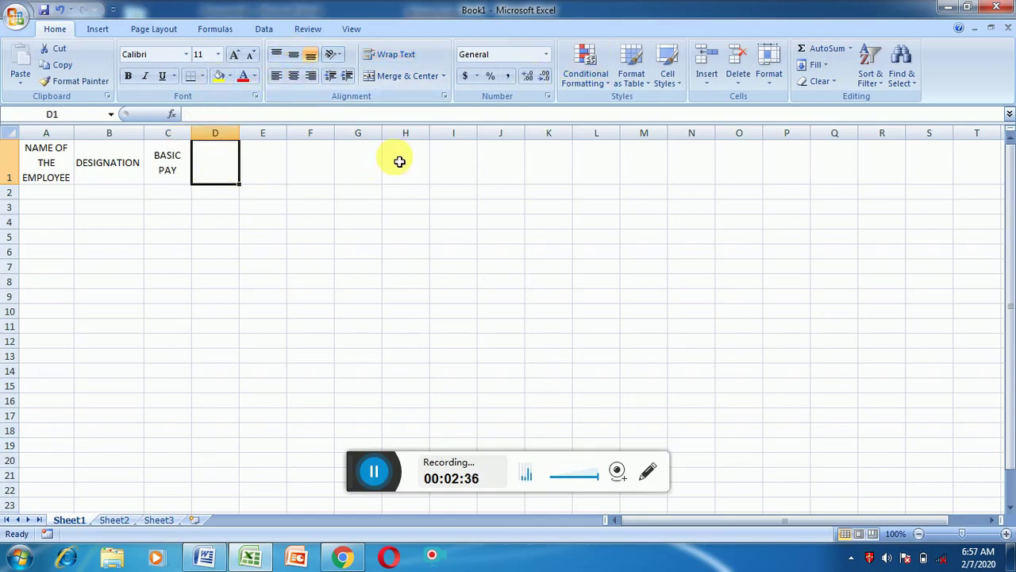
text(GRADE)
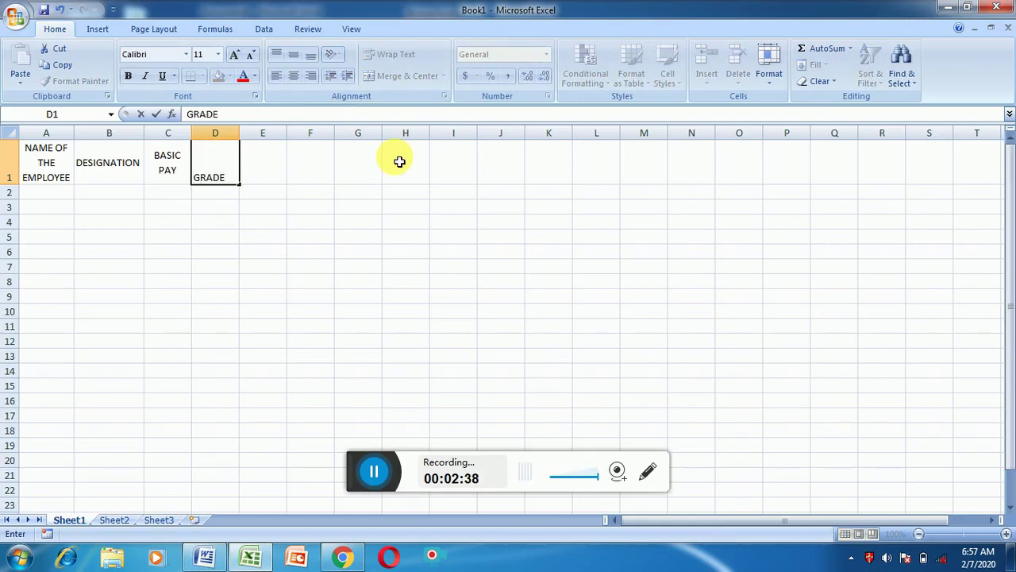
text( PAY)
Commit GRADE PAY in D1 and make it wrapped and centred both ways
click(316, 166)
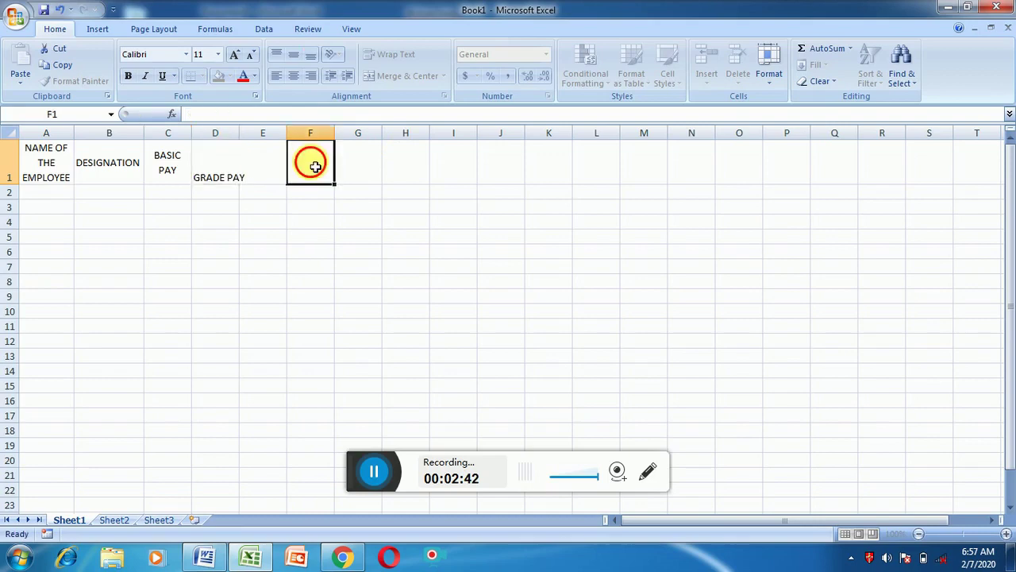
click(213, 166)
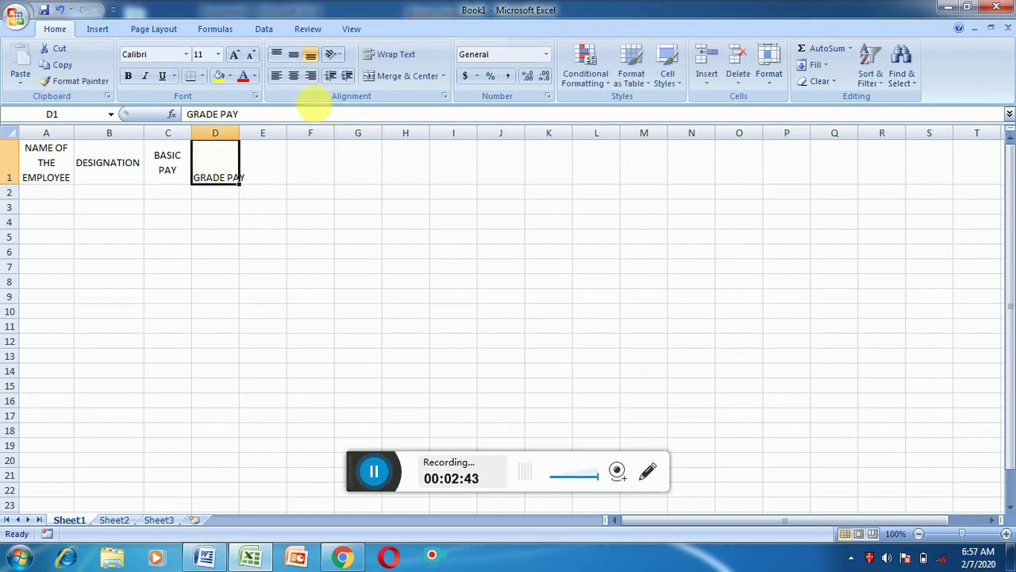
click(390, 56)
click(292, 56)
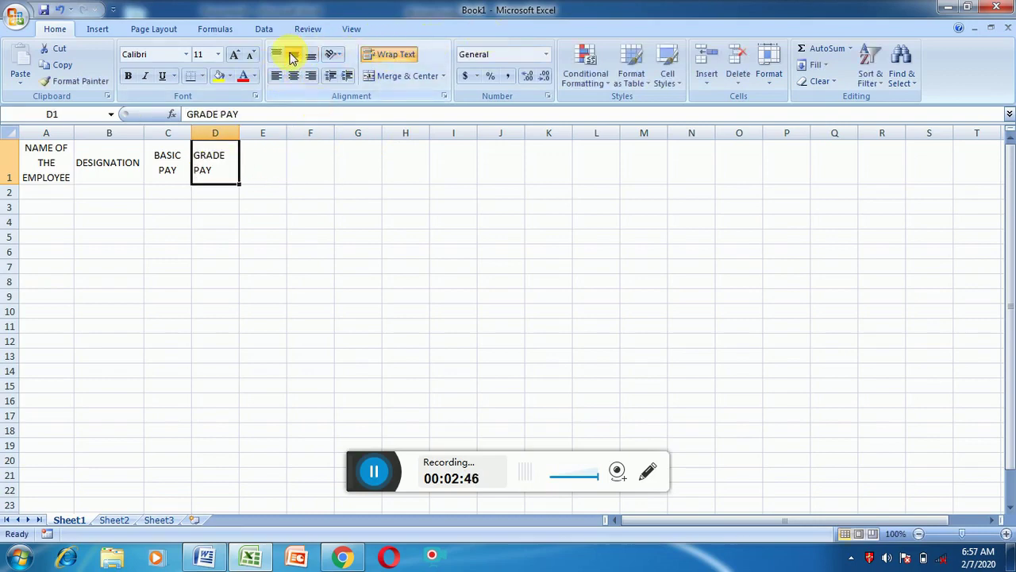
click(293, 75)
Add the headings DA in E1 and HRA in F1
click(260, 167)
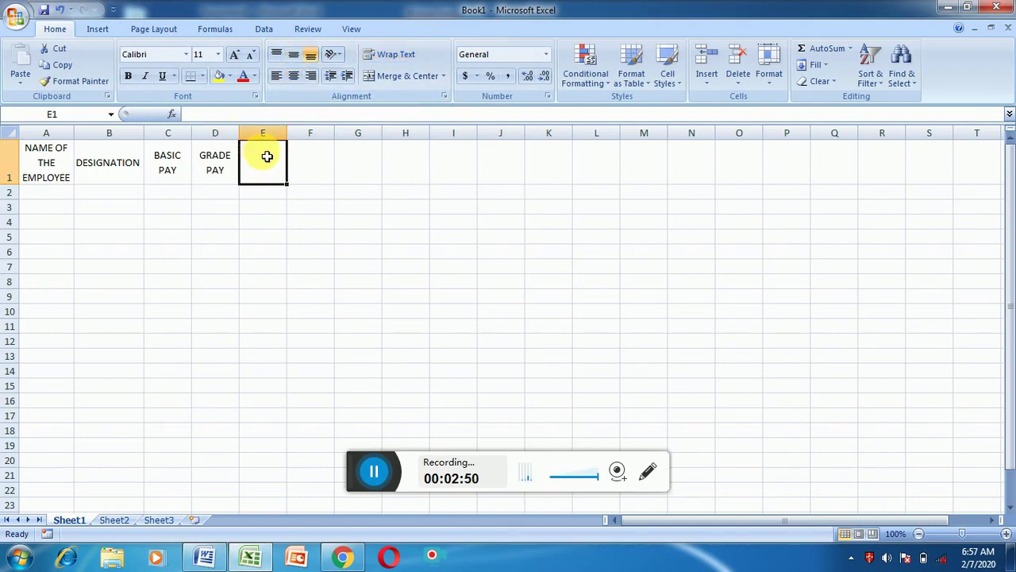
text(DA)
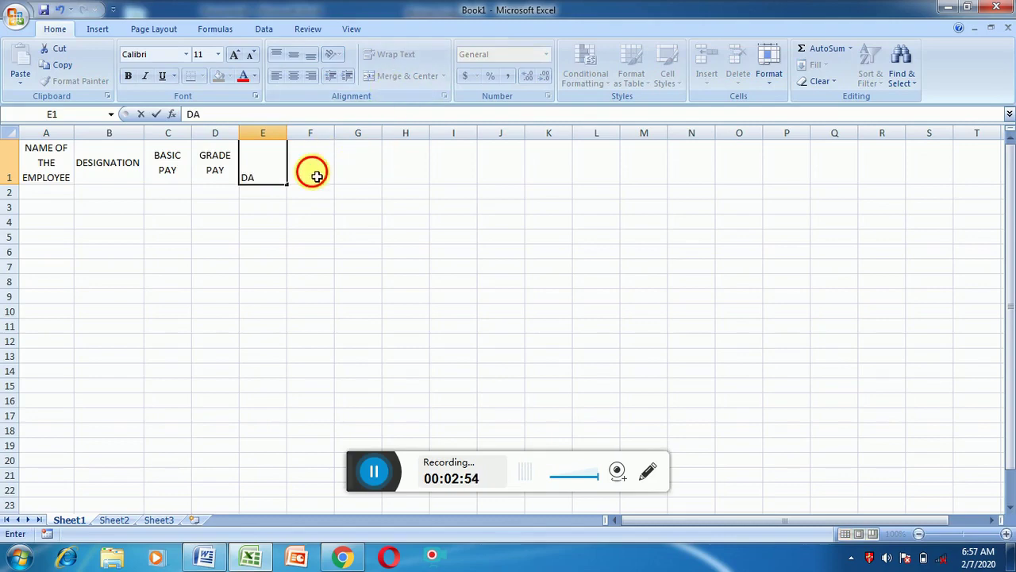
click(309, 174)
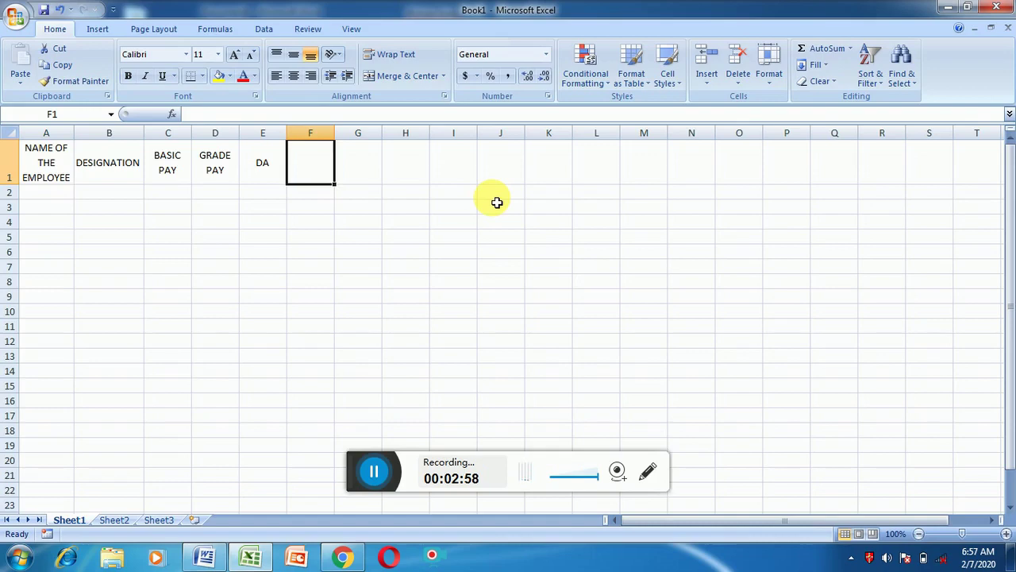
text(HRA)
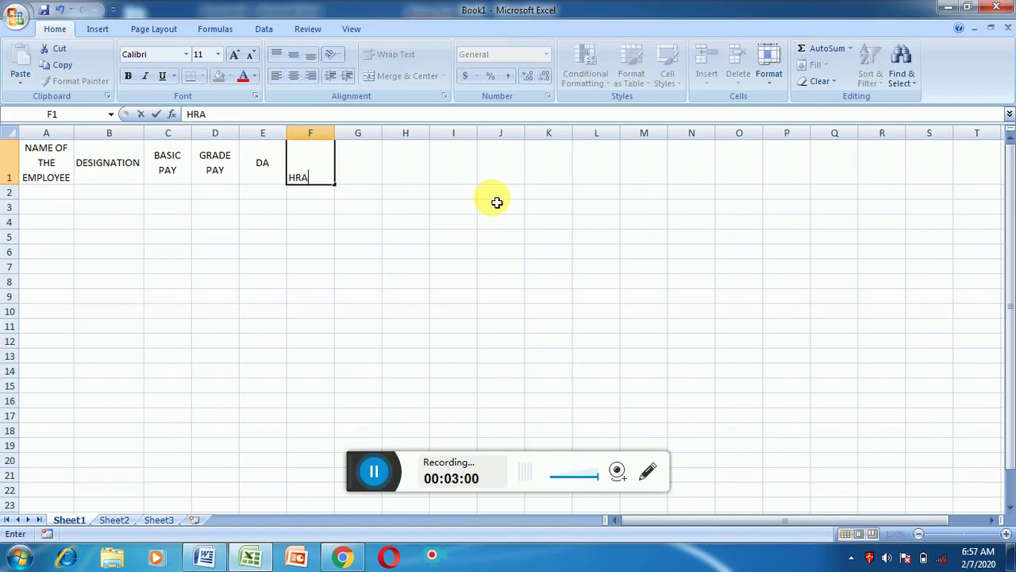
click(354, 159)
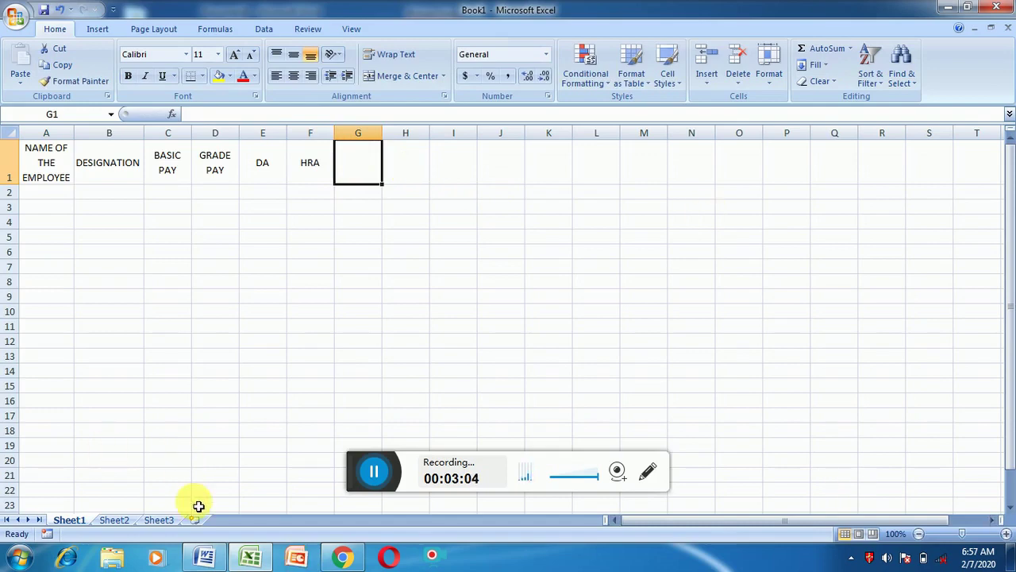
mouse_move(210, 560)
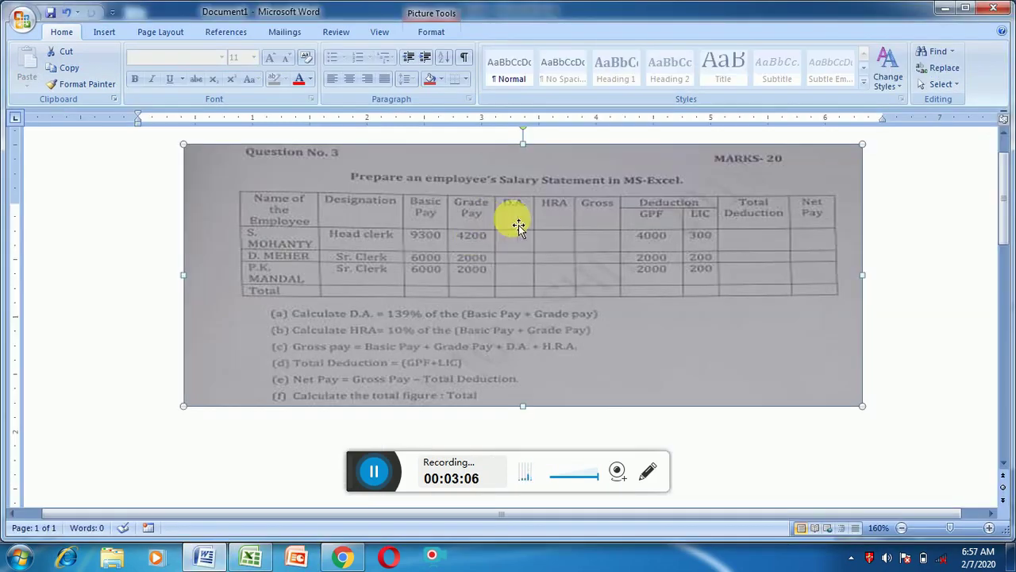
click(243, 561)
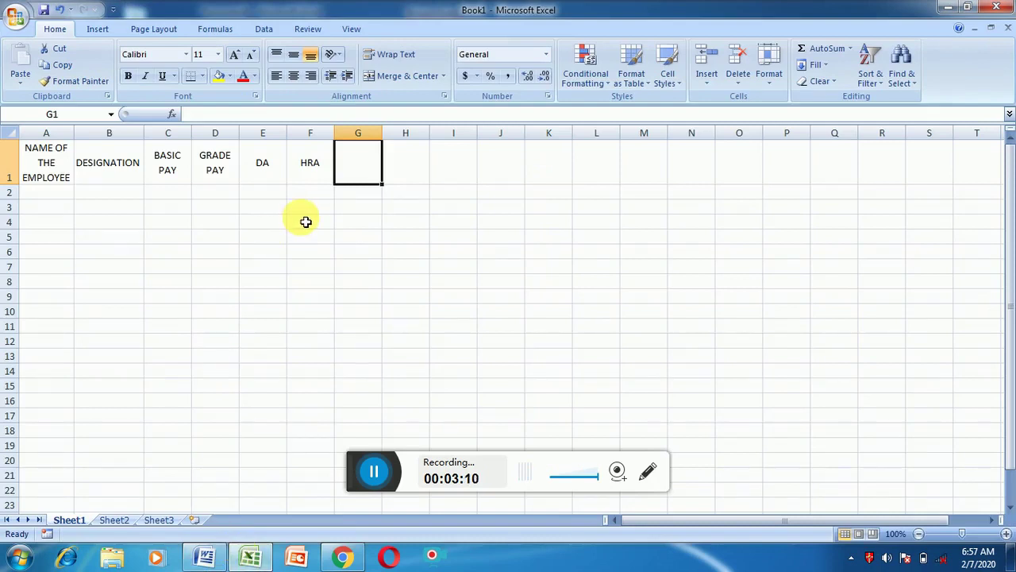
Enter GROSS in G1, then check the reference table's headings in Word
text(GROSS)
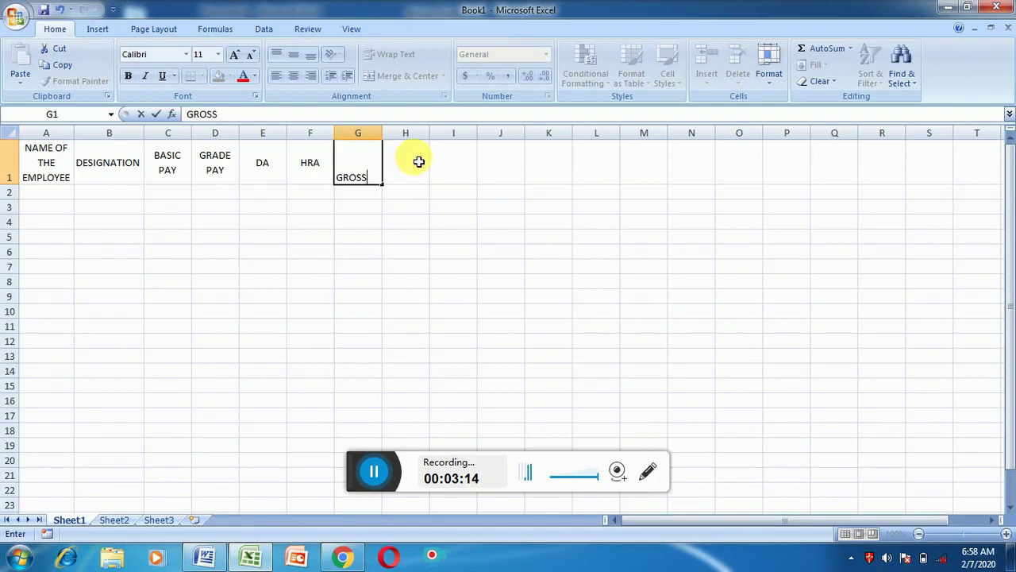
click(409, 158)
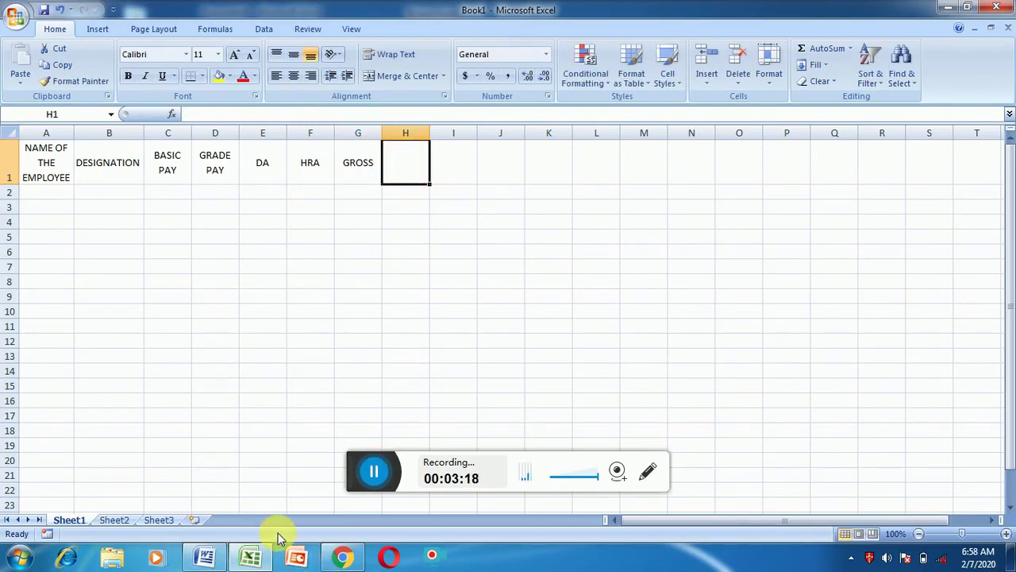
click(201, 559)
click(699, 243)
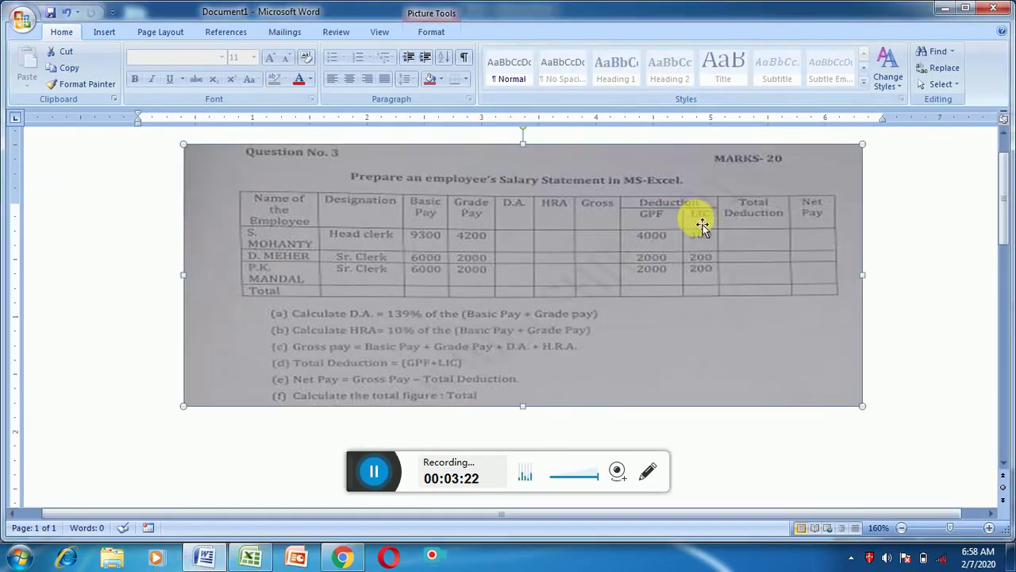
click(344, 555)
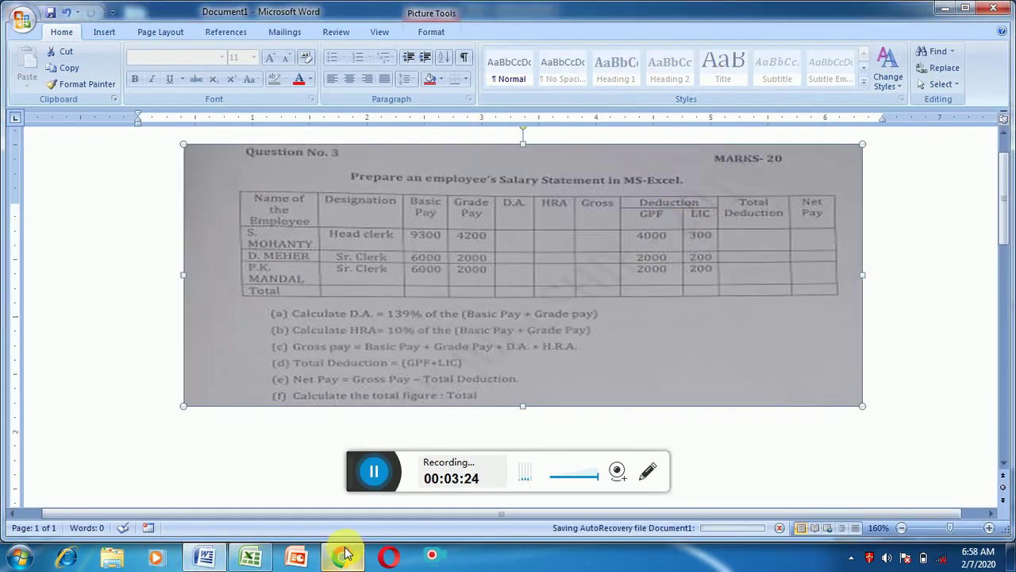
click(258, 557)
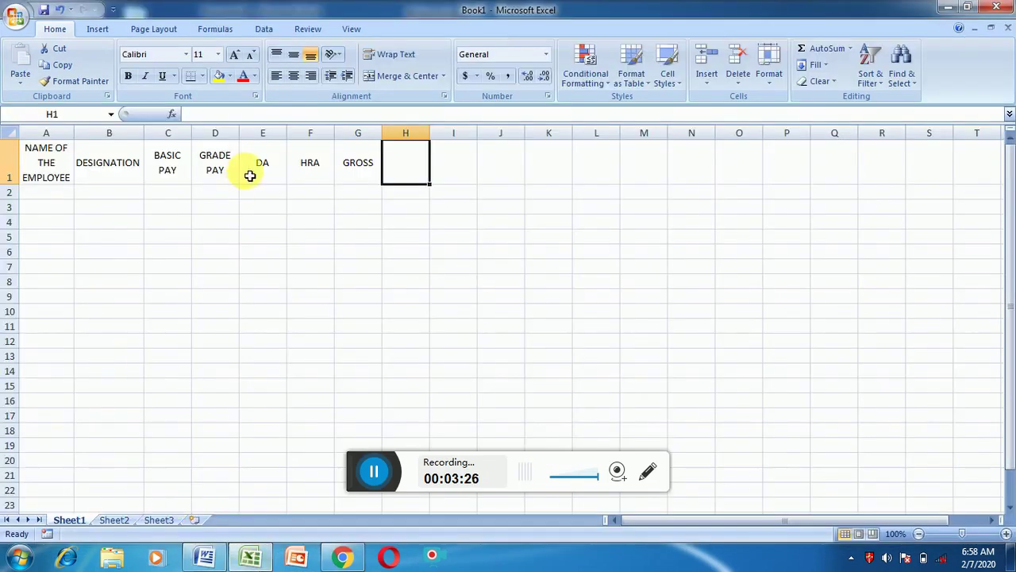
Add DEDUCTION in H1 with sub-headings GPF in H2 and LIC in I2
text(DEDUCTION)
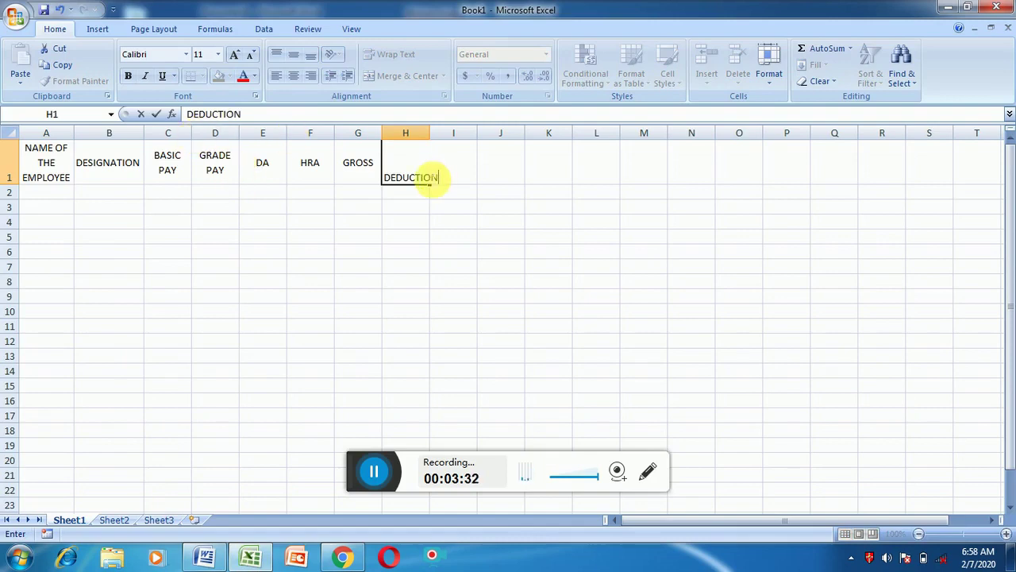
click(495, 163)
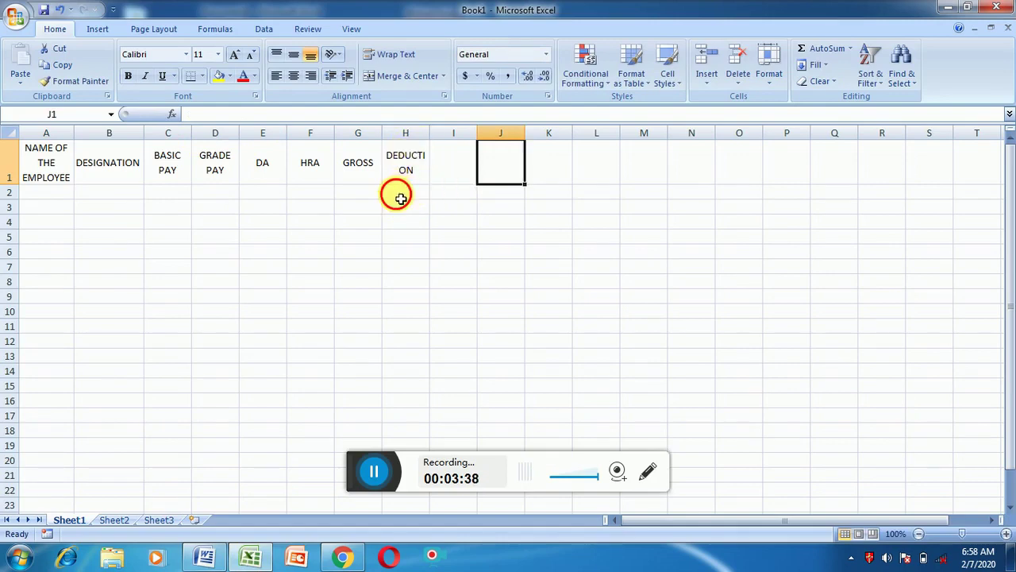
click(400, 199)
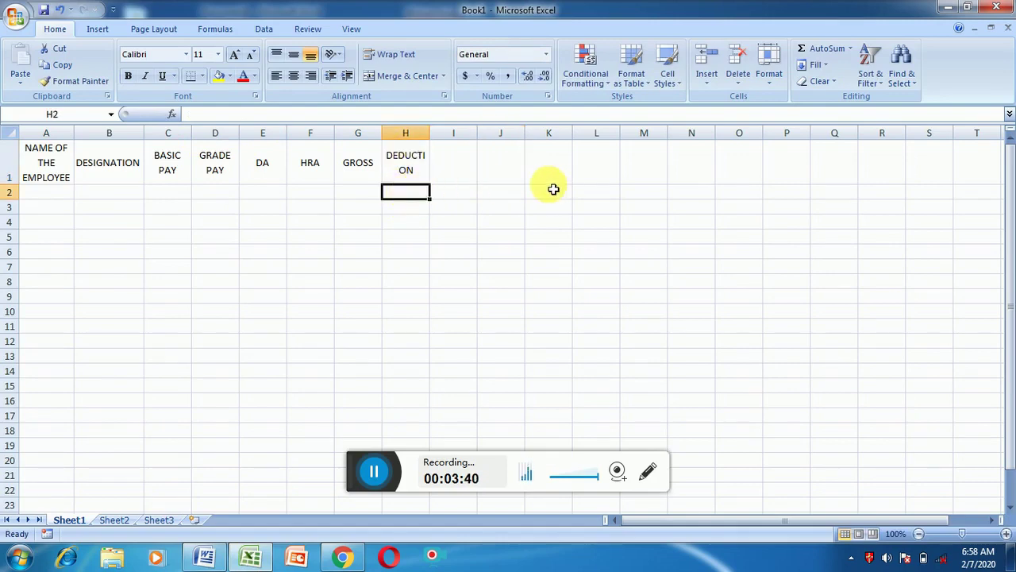
text(GPF)
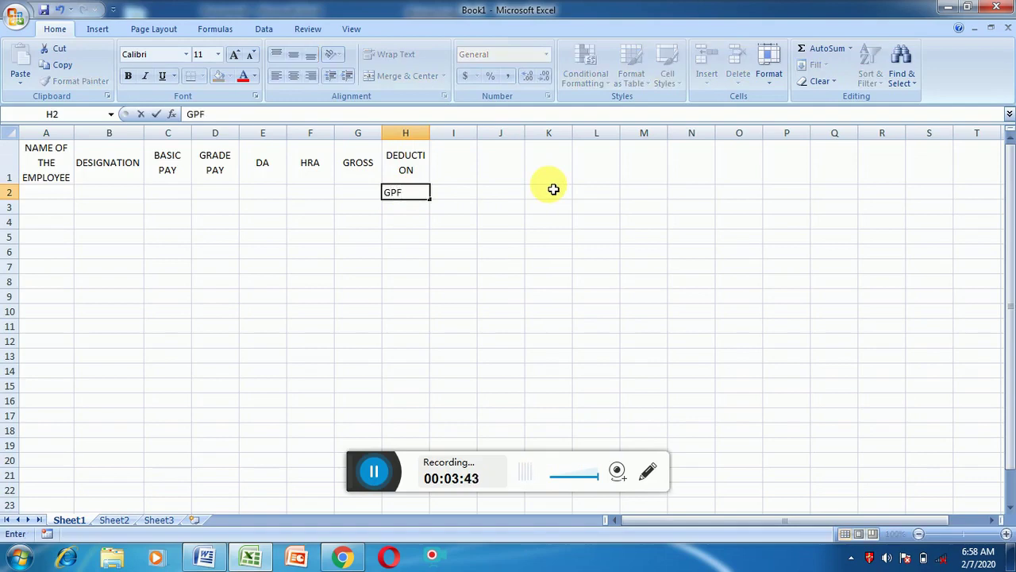
key(Tab)
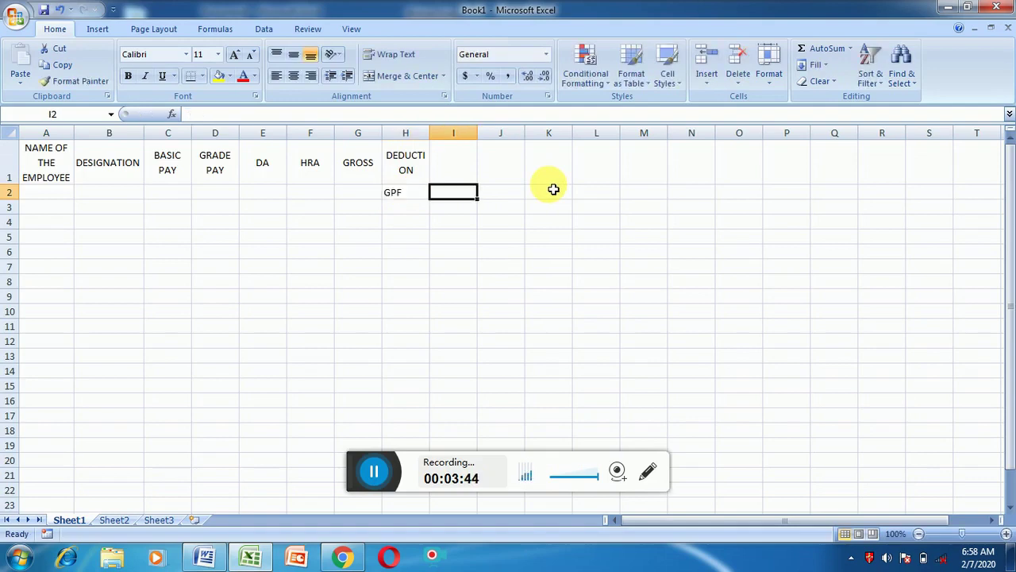
text(LIC)
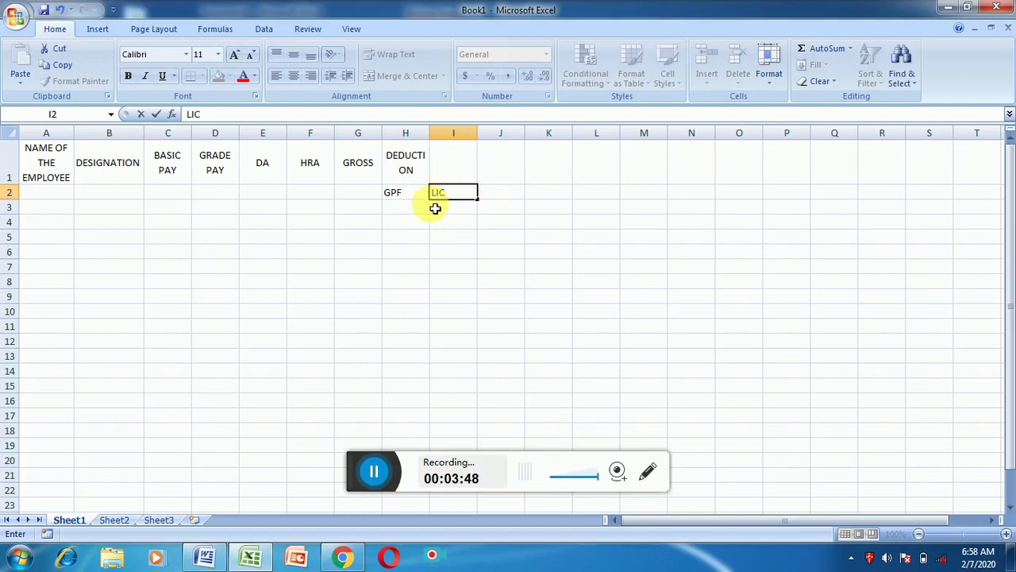
click(509, 165)
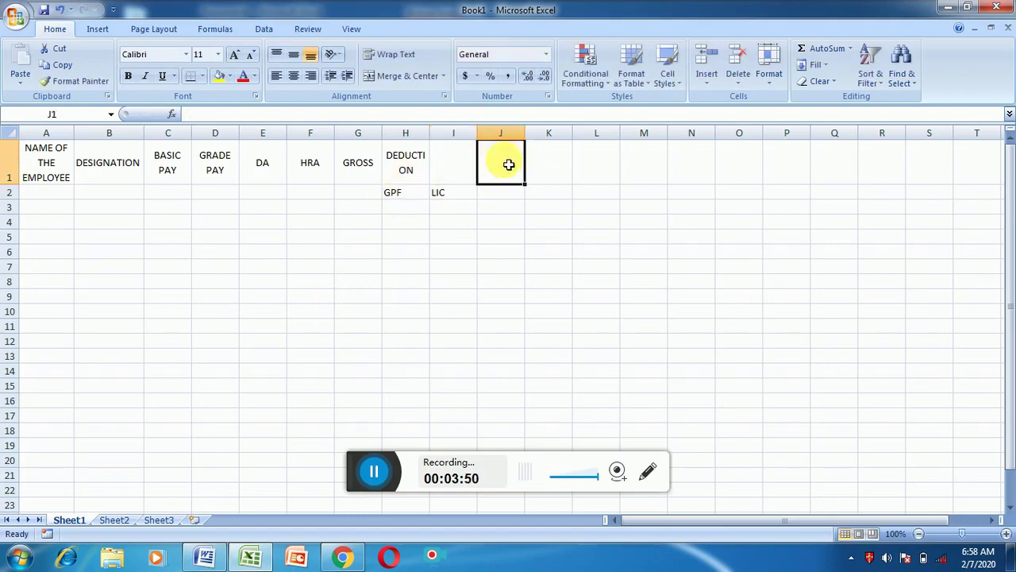
Enter TOTAL DEDUCTION in J1, wrapped, and widen column J to fit it
click(208, 557)
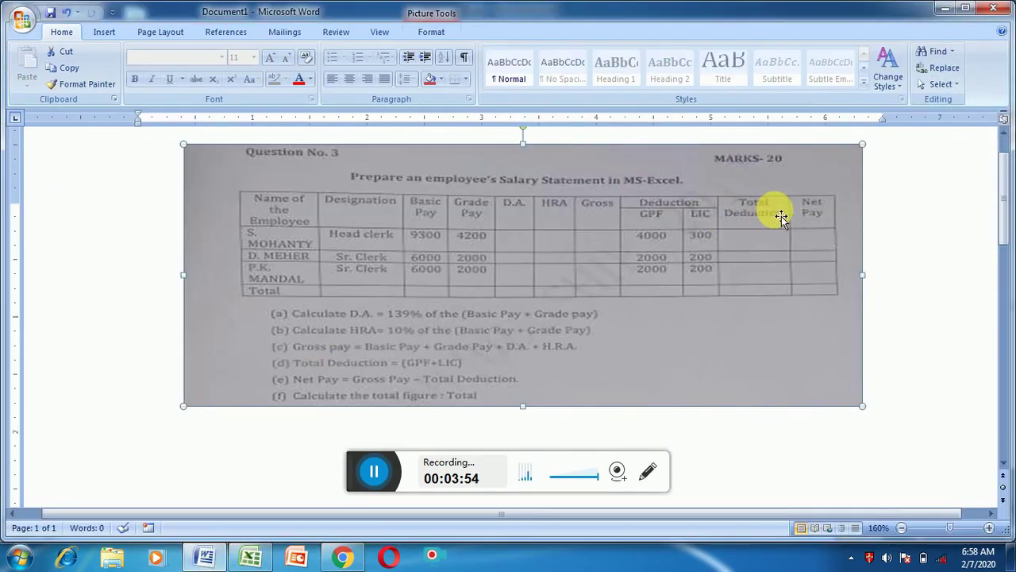
click(266, 562)
text(TOTAL DEDUCTION)
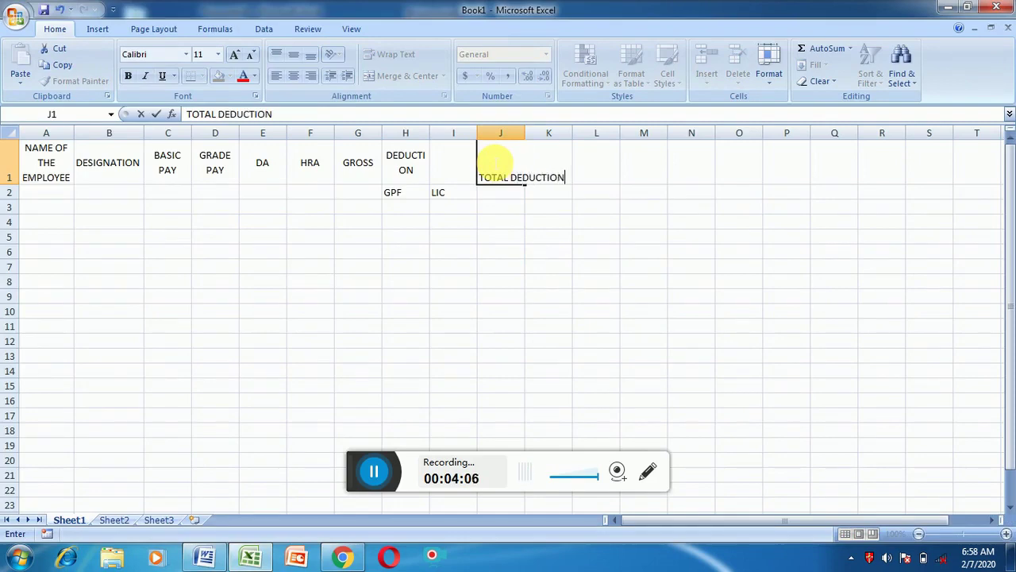
click(610, 167)
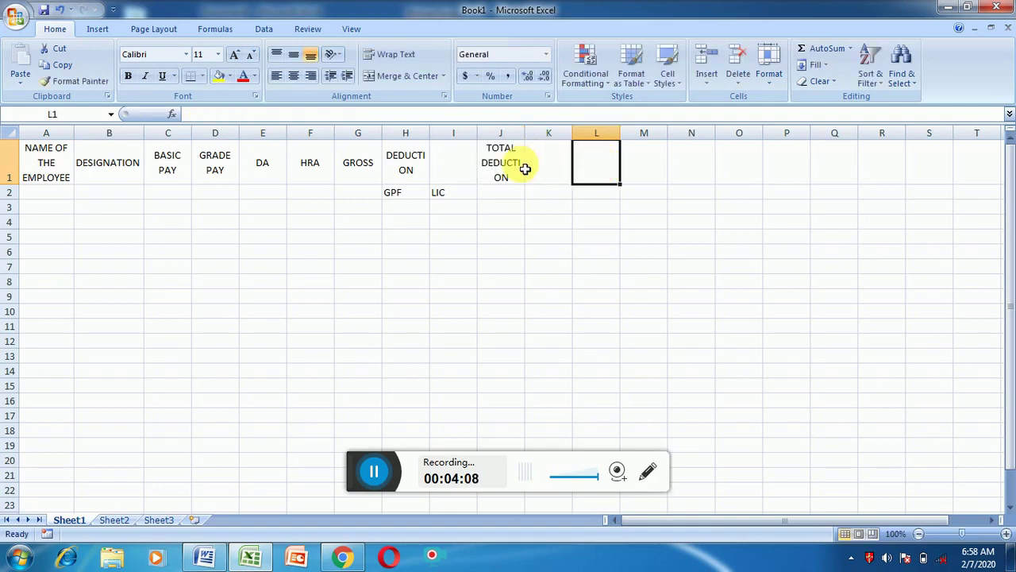
click(507, 162)
click(396, 56)
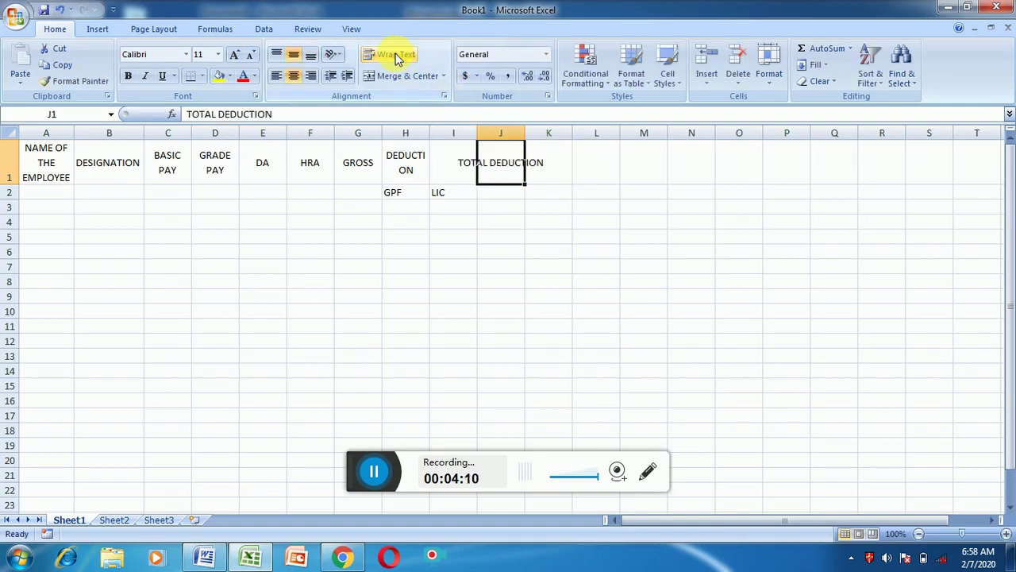
click(396, 57)
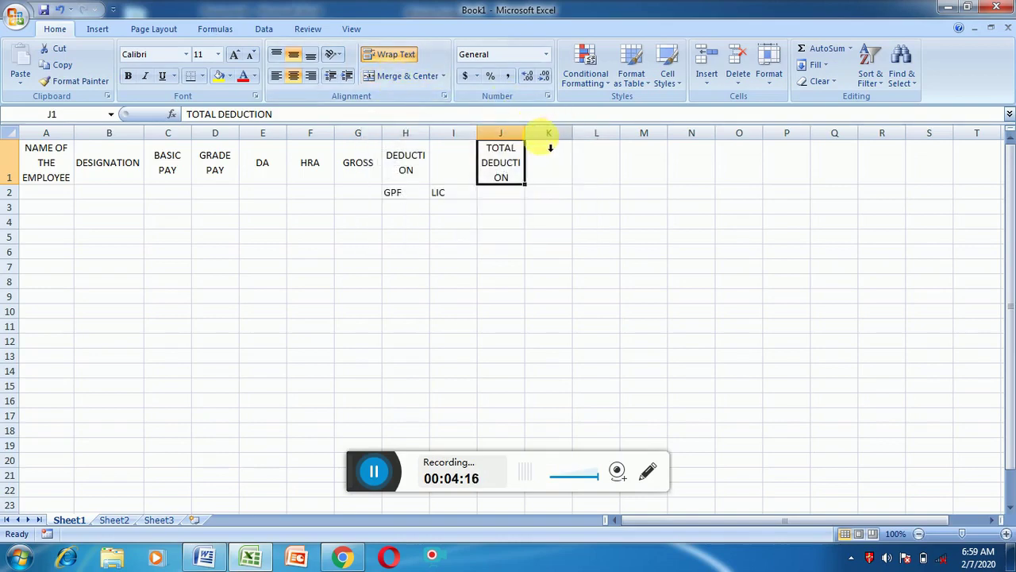
drag(532, 137, 546, 136)
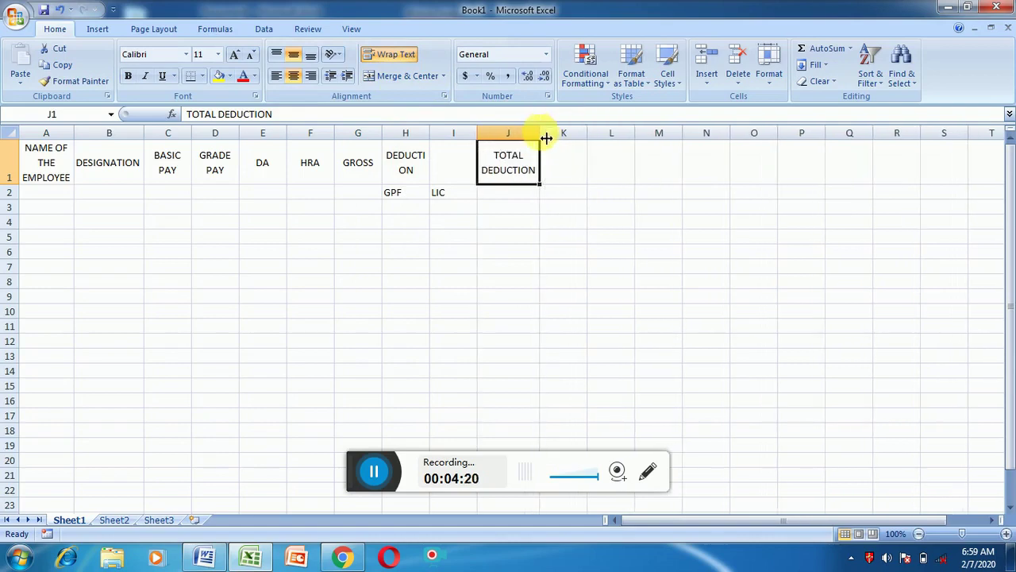
Enter NET PAY in K1, centred, with column K narrowed to about 7.29 and text wrapped
click(556, 162)
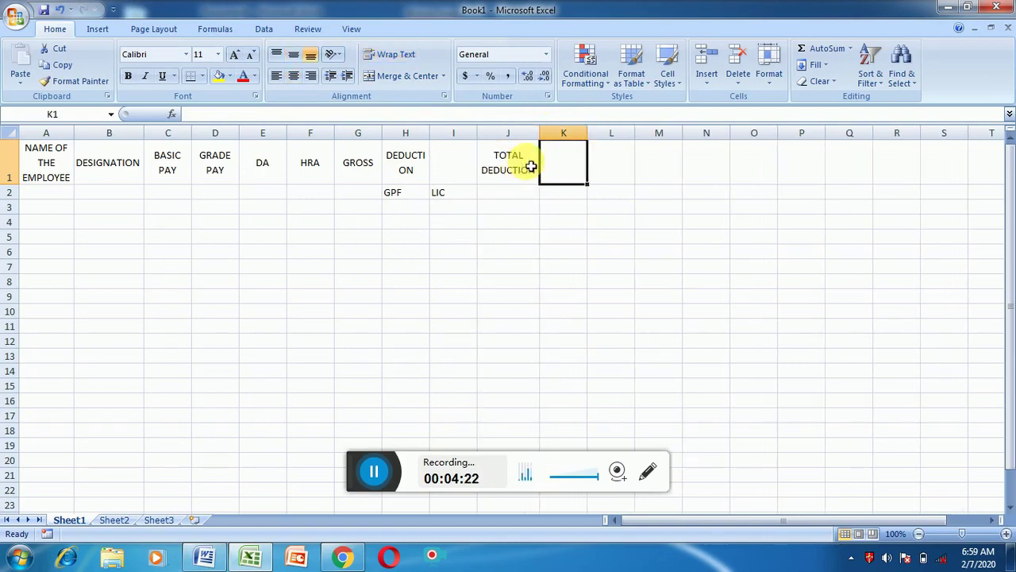
text(NET PAY)
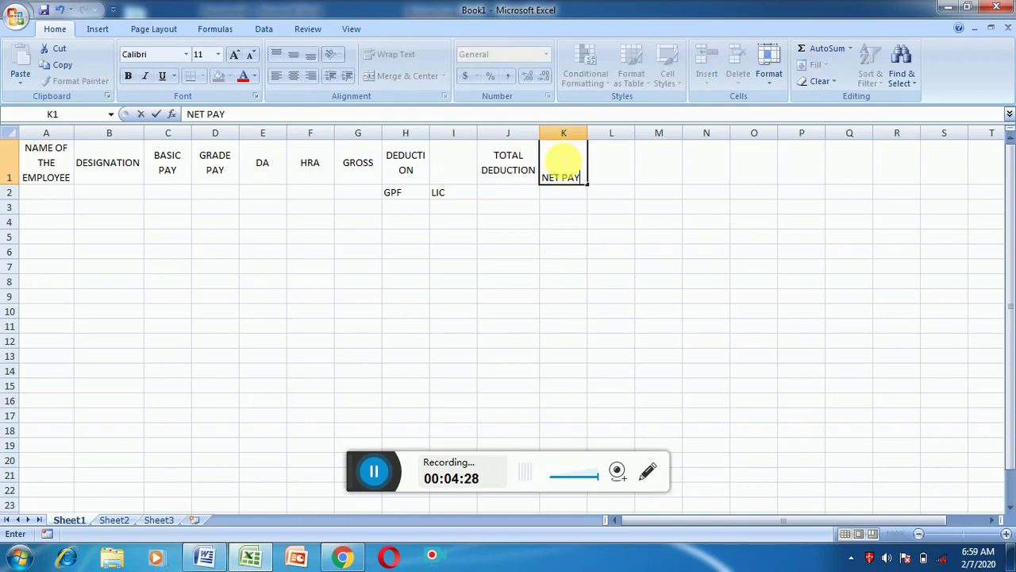
click(612, 156)
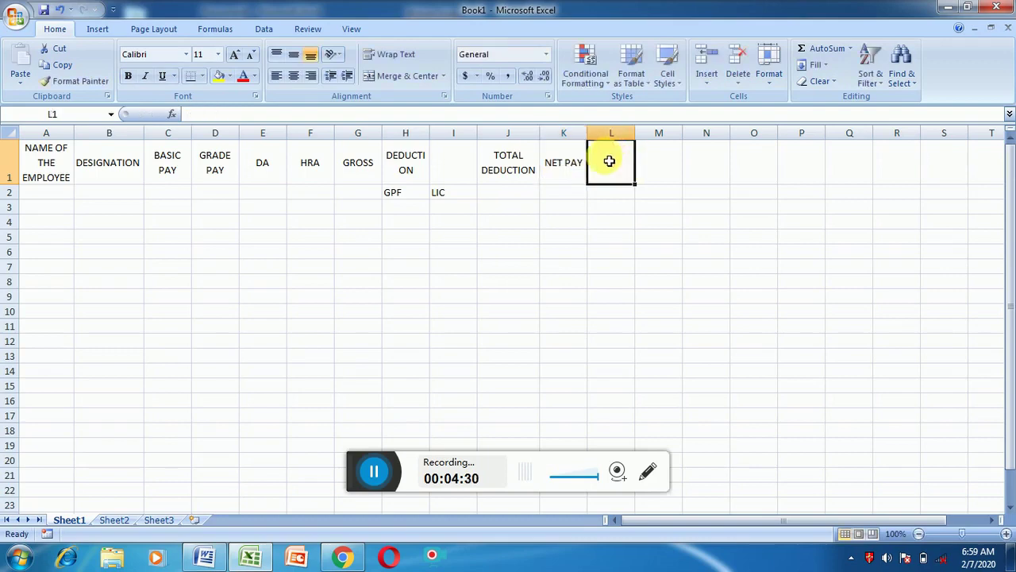
click(564, 160)
click(397, 56)
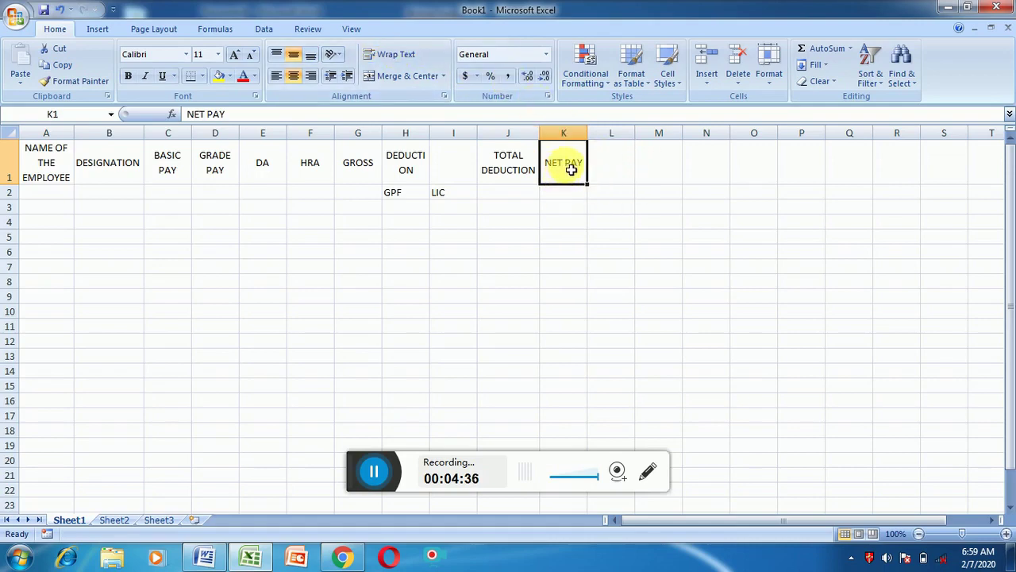
click(298, 76)
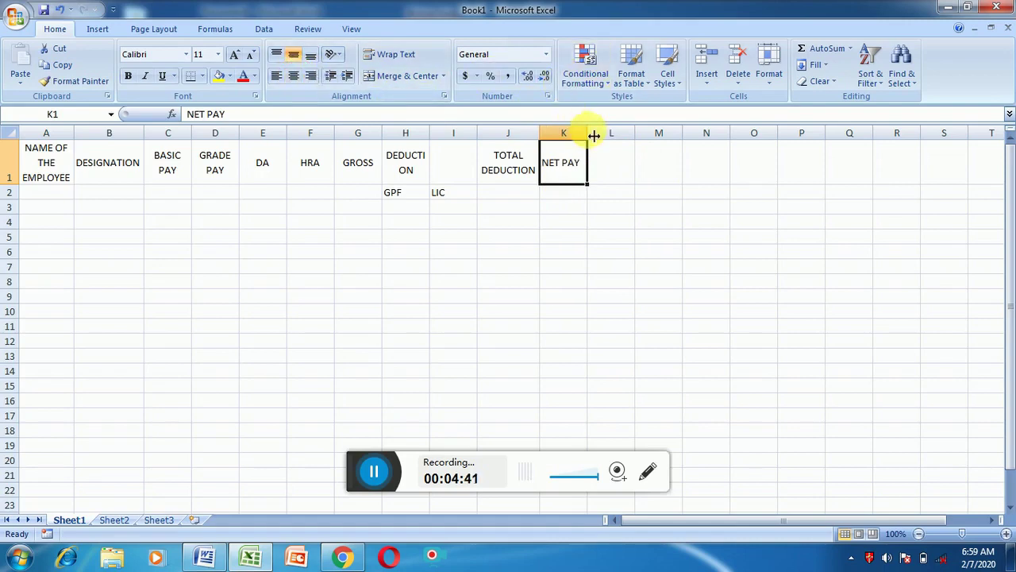
drag(588, 135, 580, 138)
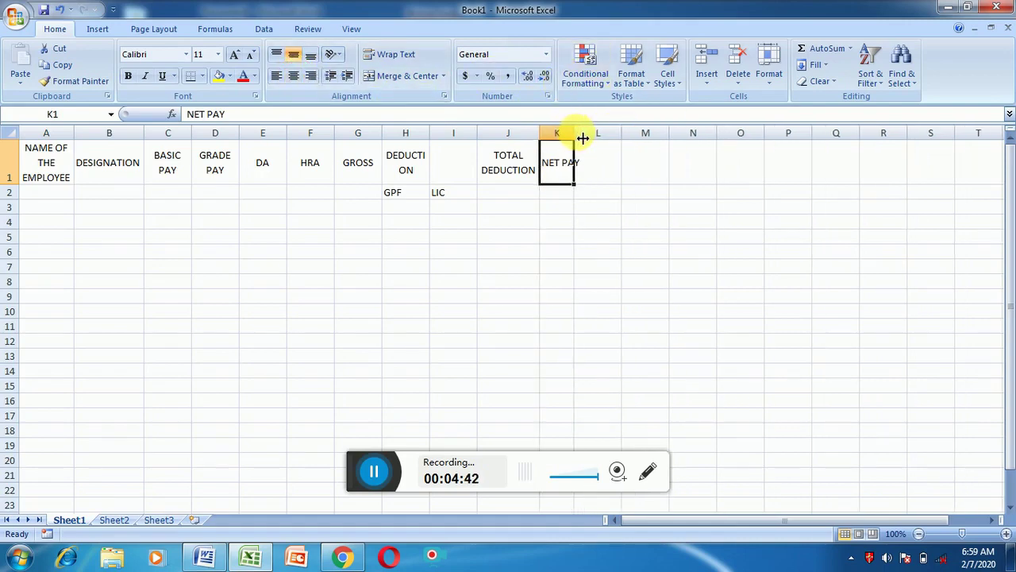
click(389, 56)
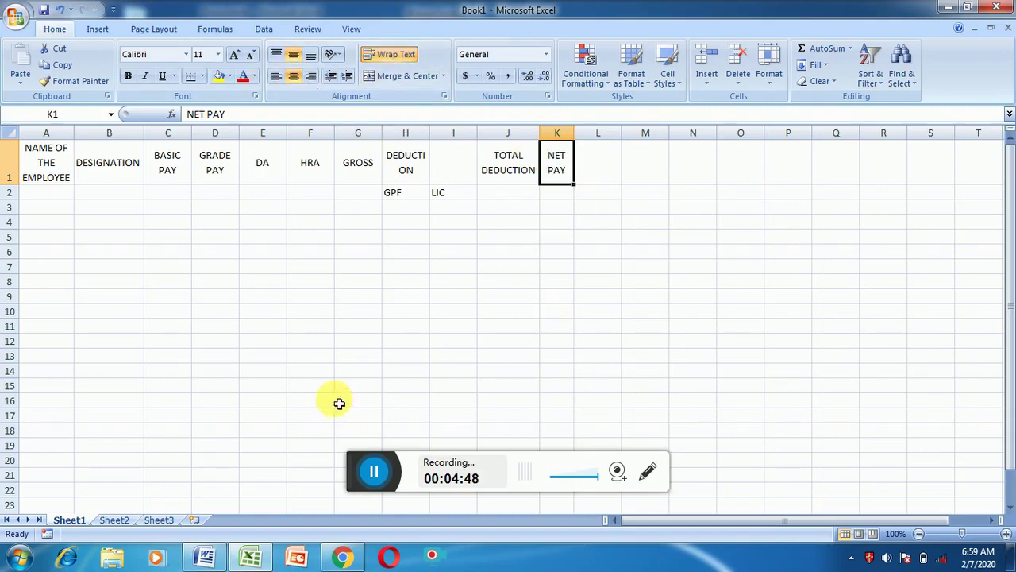
Merge and centre DEDUCTION across H1:I1
click(209, 555)
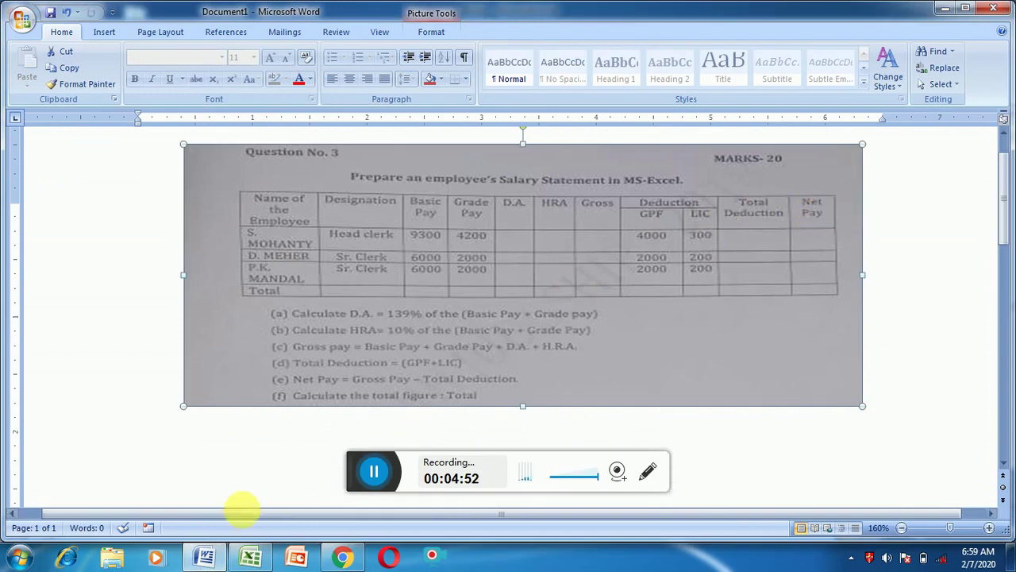
click(253, 556)
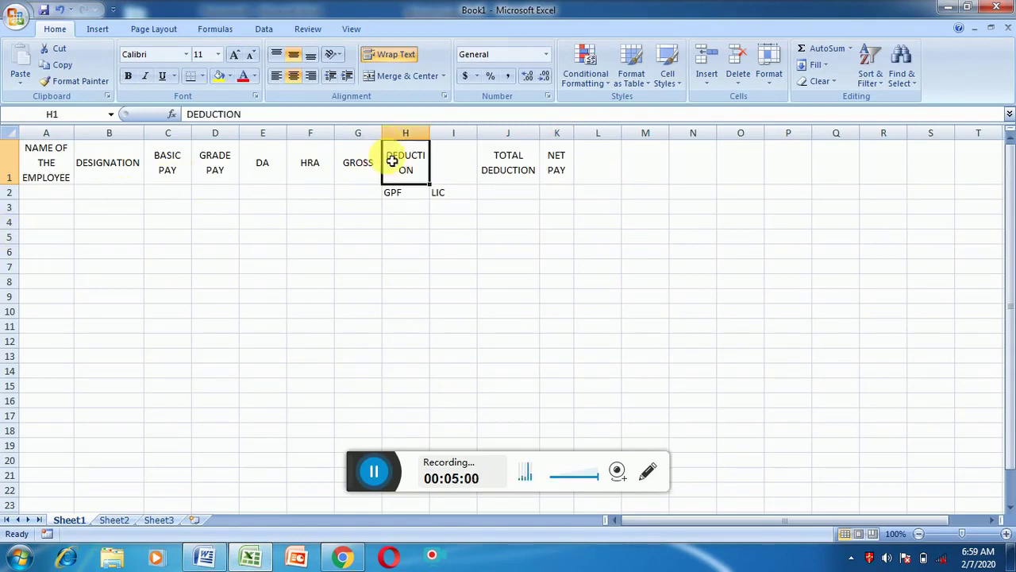
drag(392, 149, 457, 165)
click(386, 78)
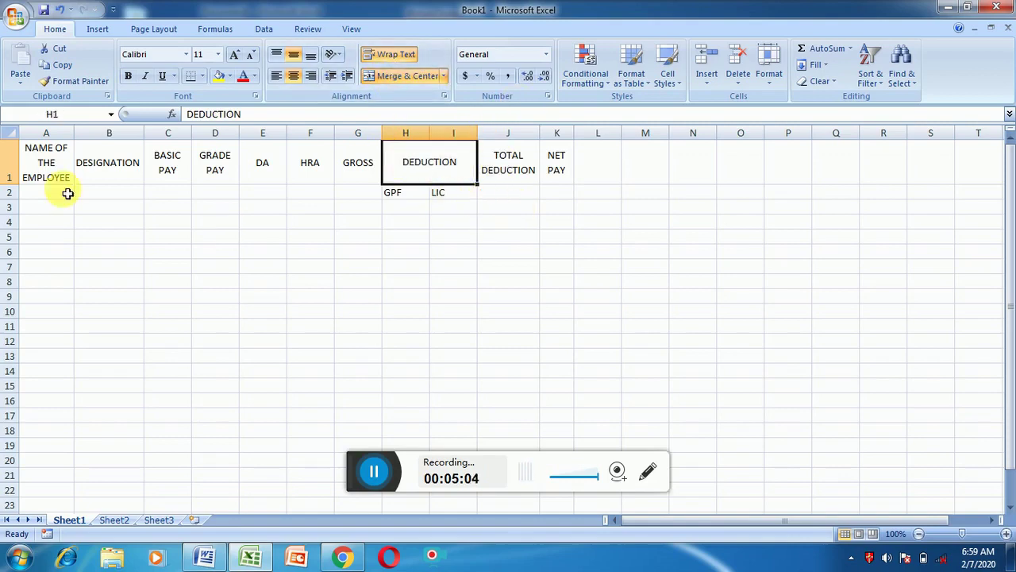
Merge and centre A1:A2, B1:B2, C1:C2, D1:D2 and E1:E2
drag(20, 151, 28, 191)
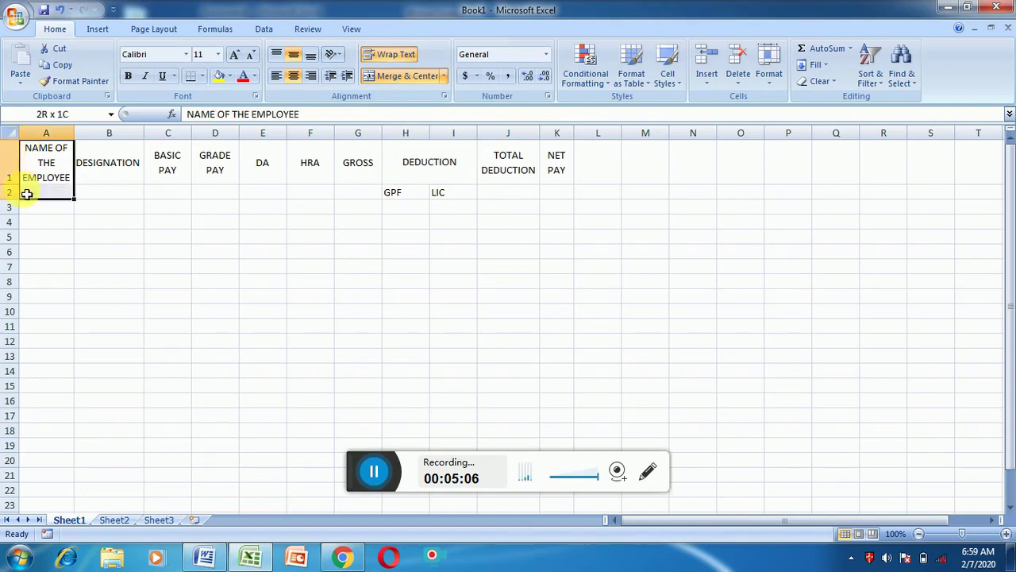
click(389, 75)
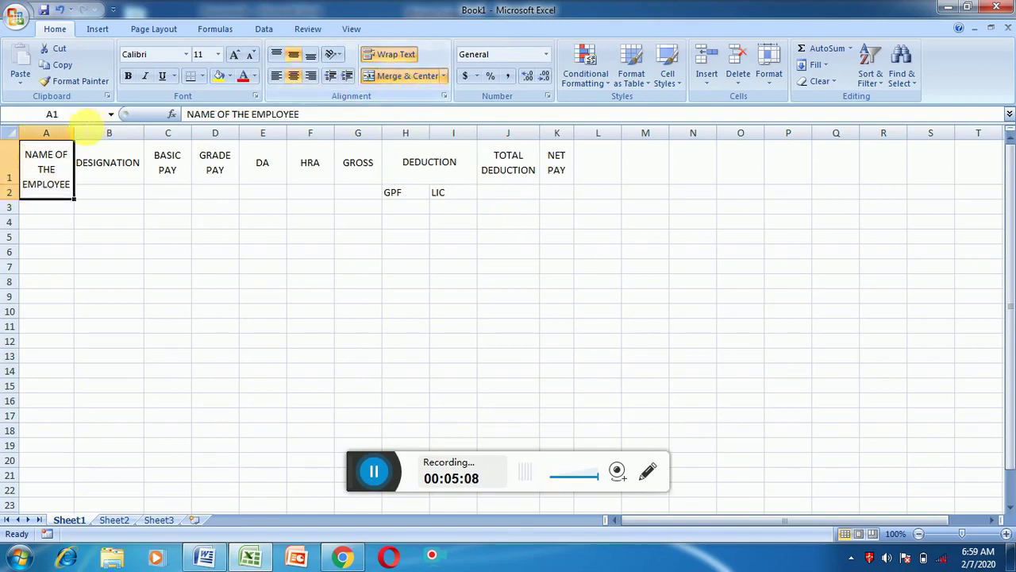
drag(89, 150, 83, 190)
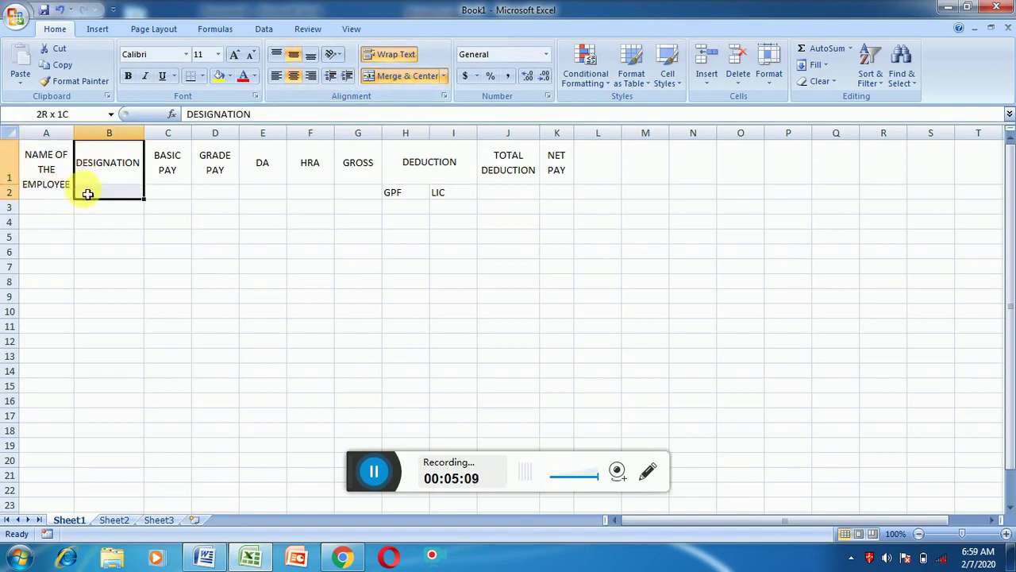
click(390, 75)
drag(174, 156, 170, 193)
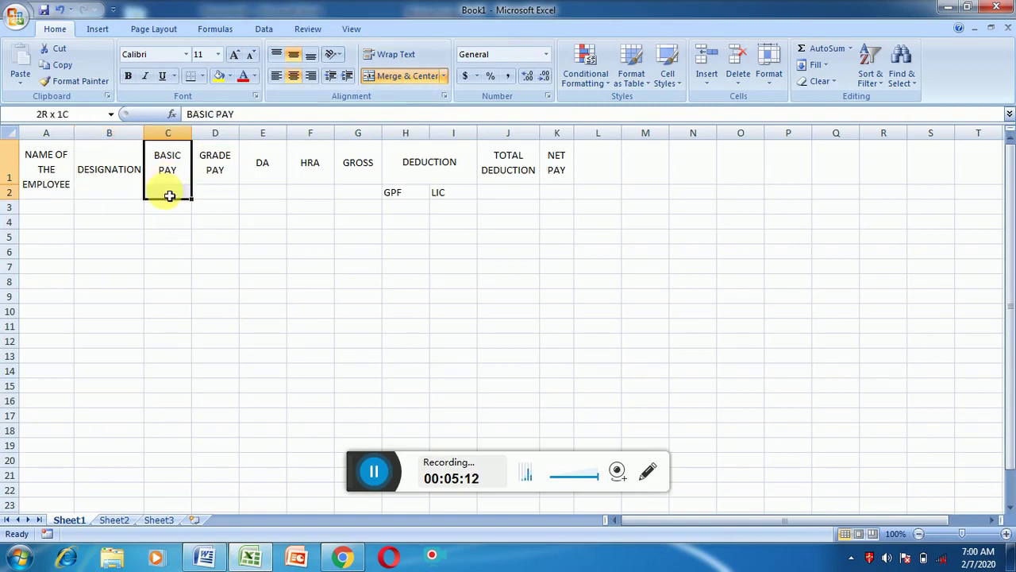
click(401, 76)
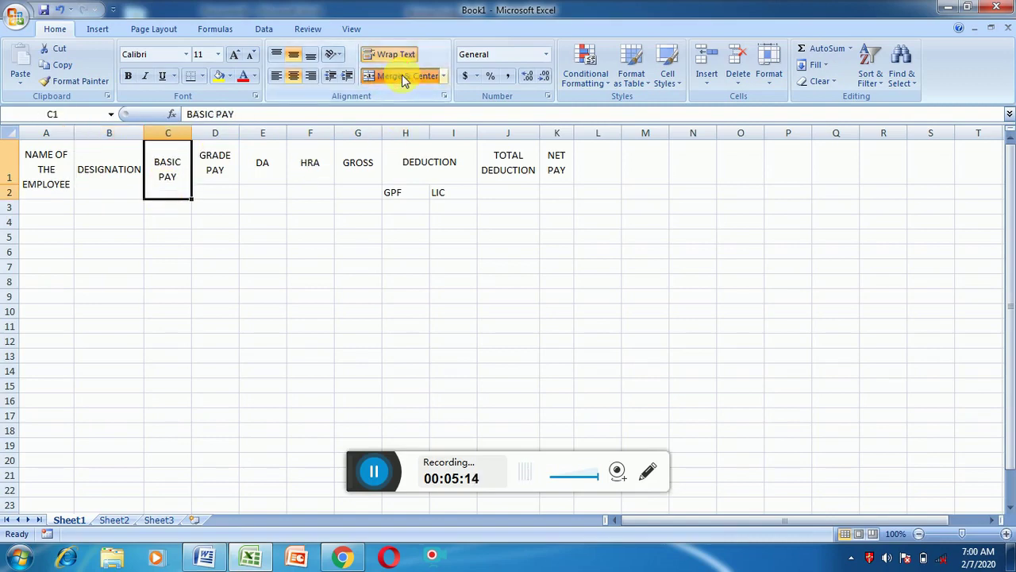
click(228, 154)
drag(228, 153, 220, 186)
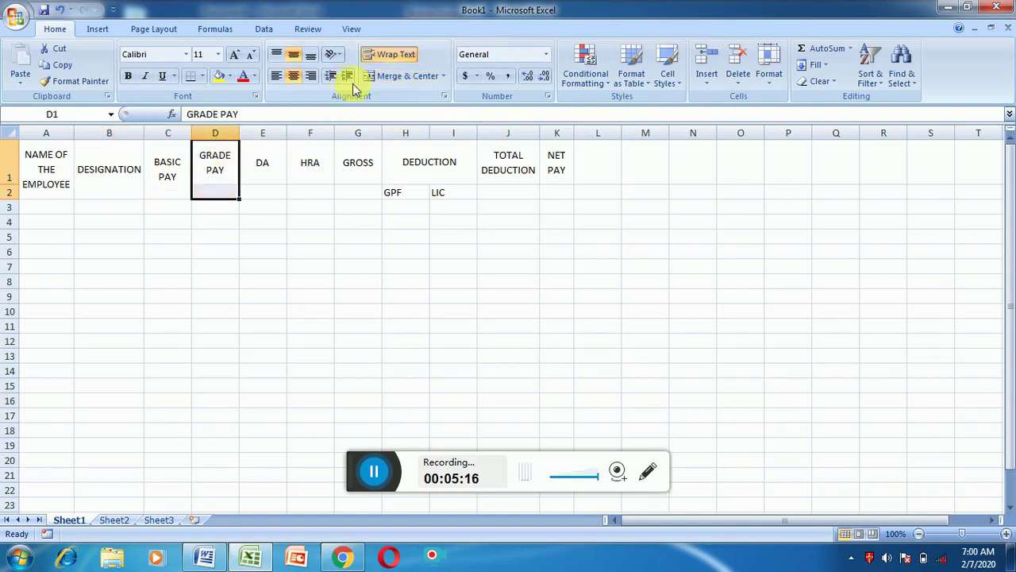
drag(261, 155, 262, 190)
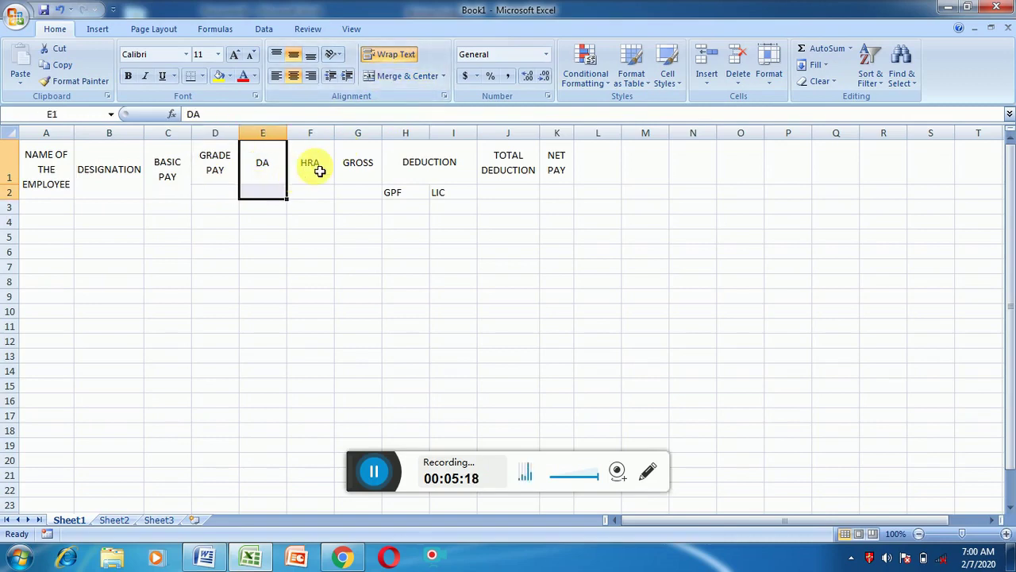
click(405, 76)
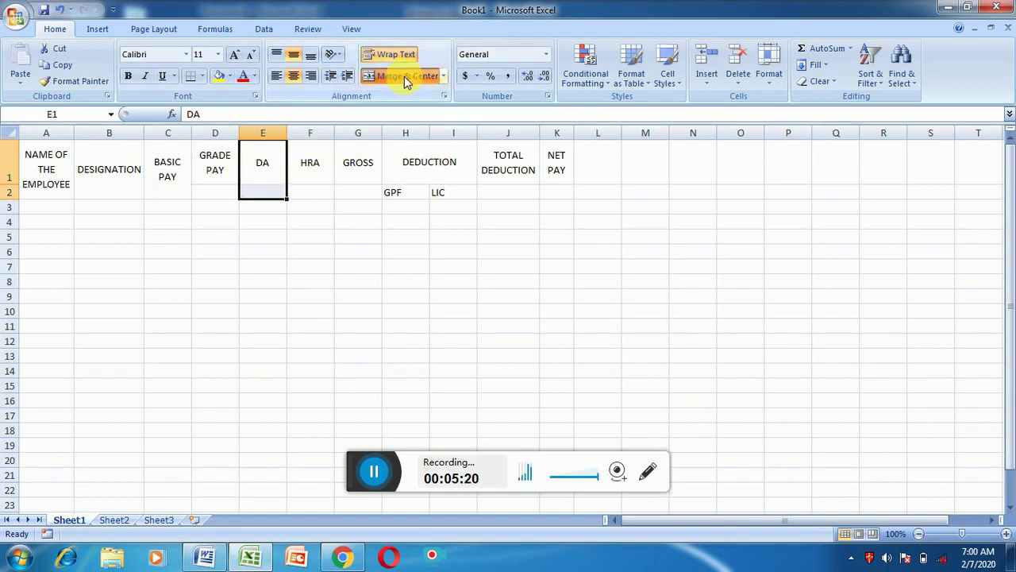
drag(226, 173, 215, 187)
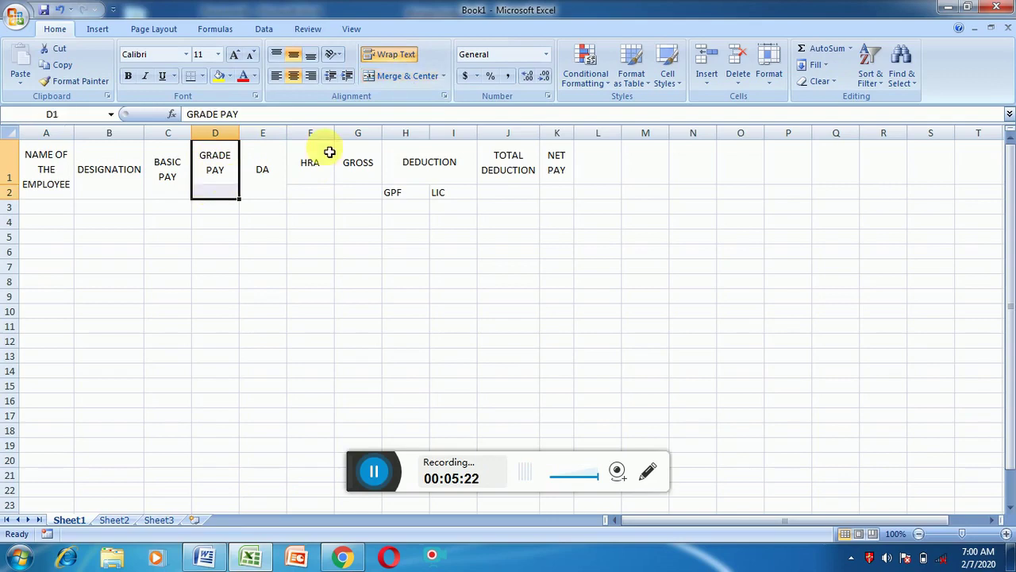
click(397, 75)
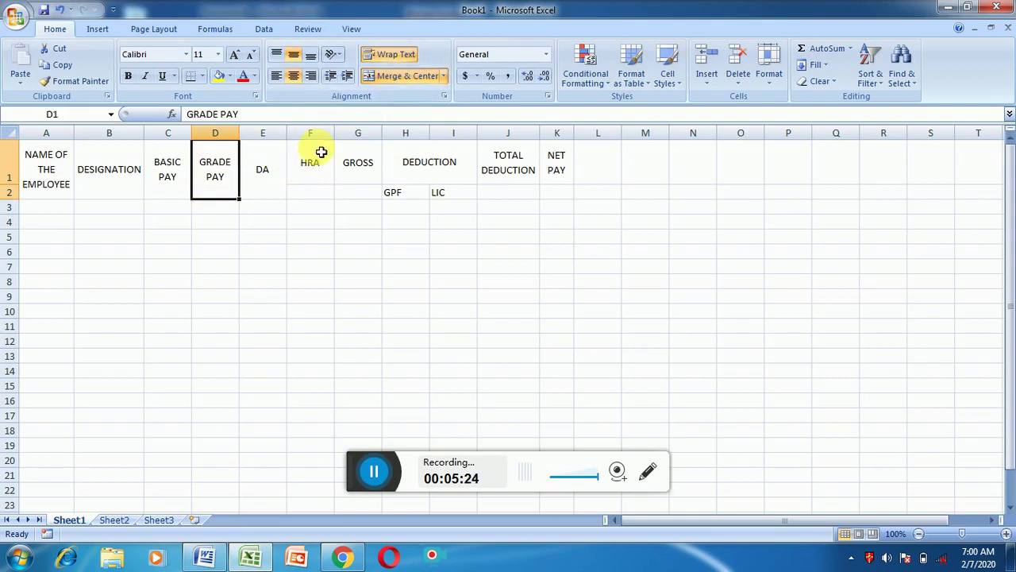
Merge and centre F1:F2, G1:G2, J1:J2 and K1:K2
click(311, 151)
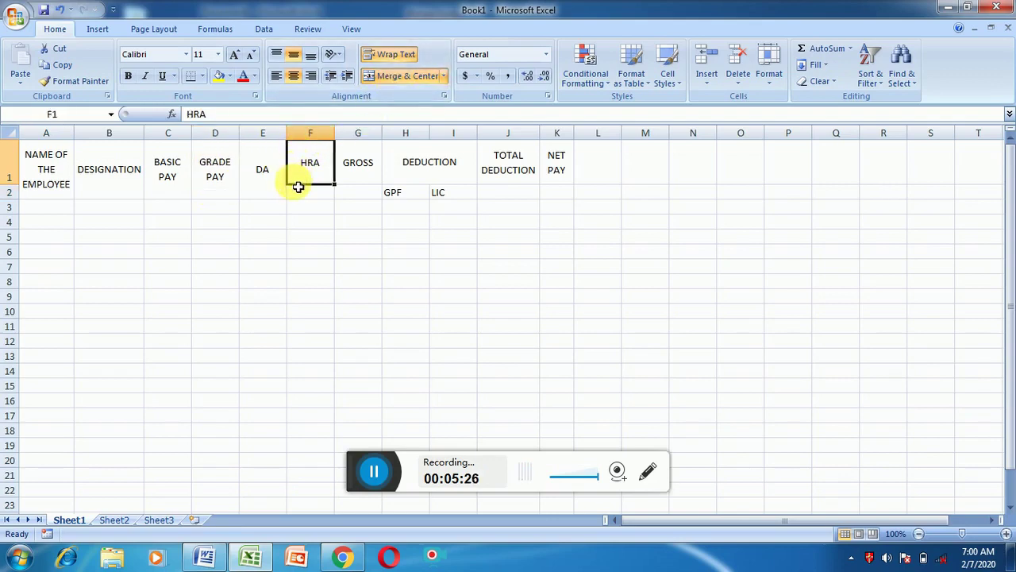
drag(308, 156, 303, 197)
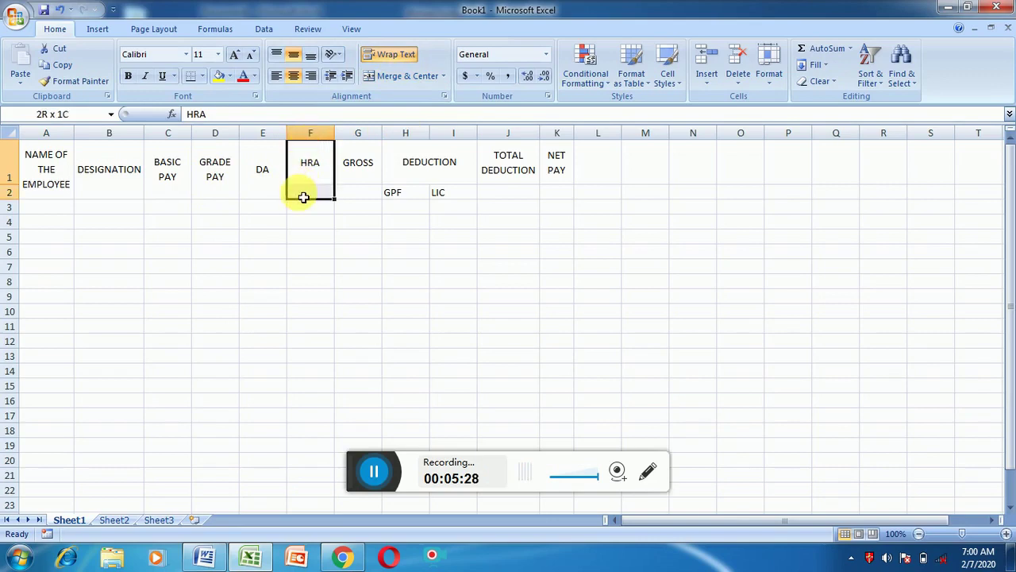
click(397, 75)
drag(360, 158, 356, 200)
click(401, 77)
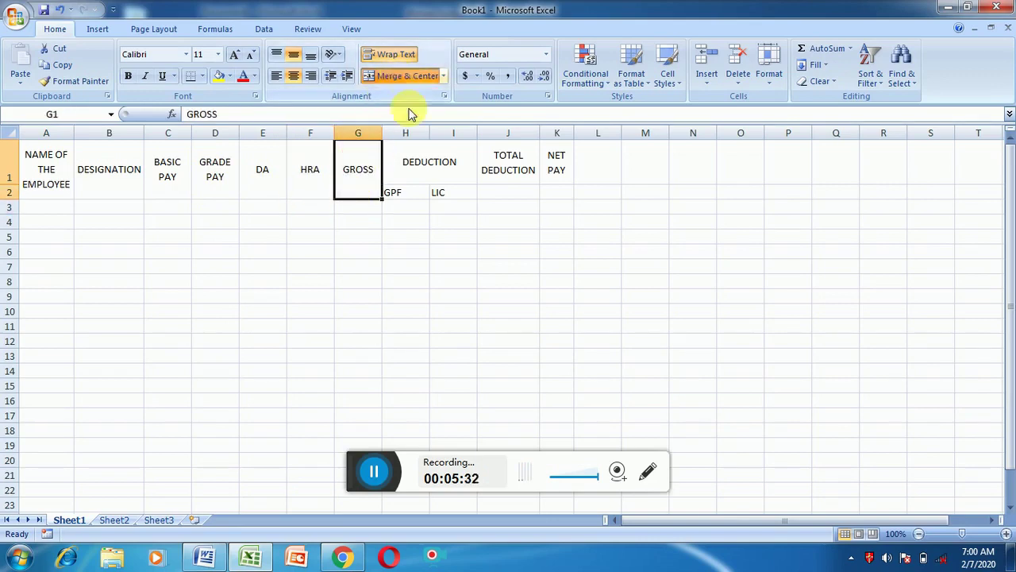
click(510, 160)
drag(509, 159, 504, 191)
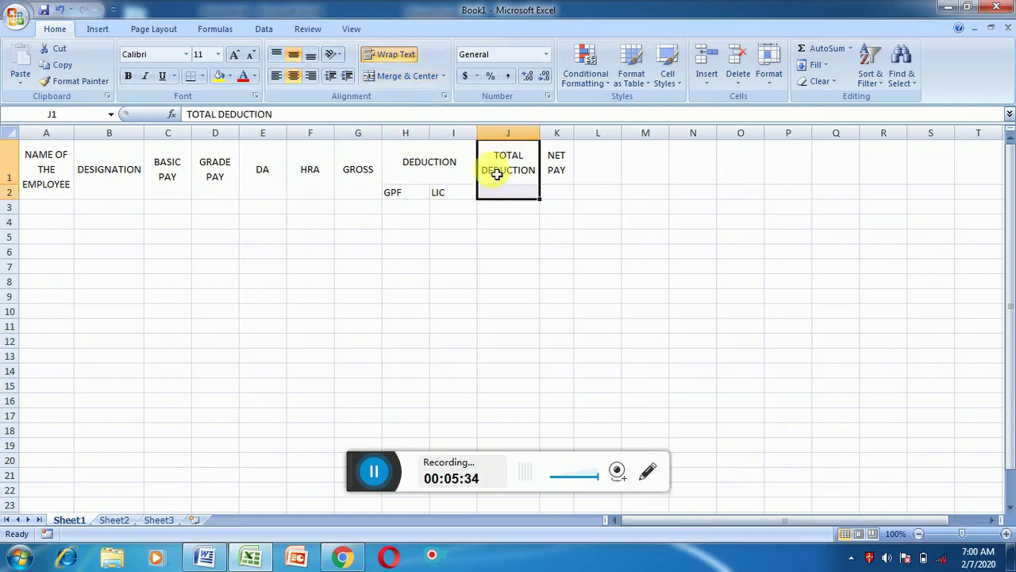
click(399, 77)
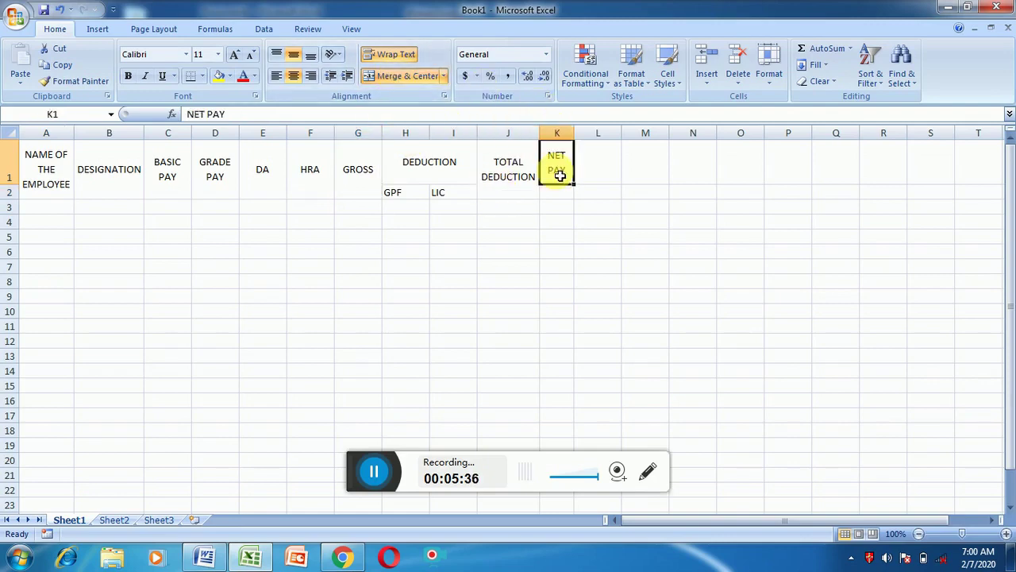
drag(556, 163, 556, 190)
click(401, 76)
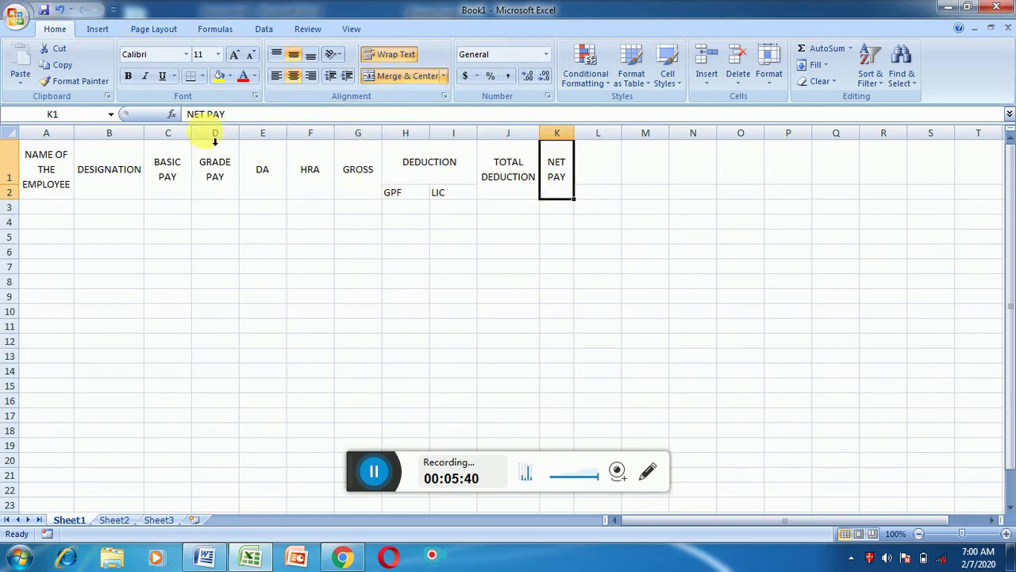
Apply All Borders to the range A1:K14, then glance at the Word question
mouse_move(37, 151)
mouse_down()
mouse_move(233, 304)
mouse_move(553, 374)
mouse_up()
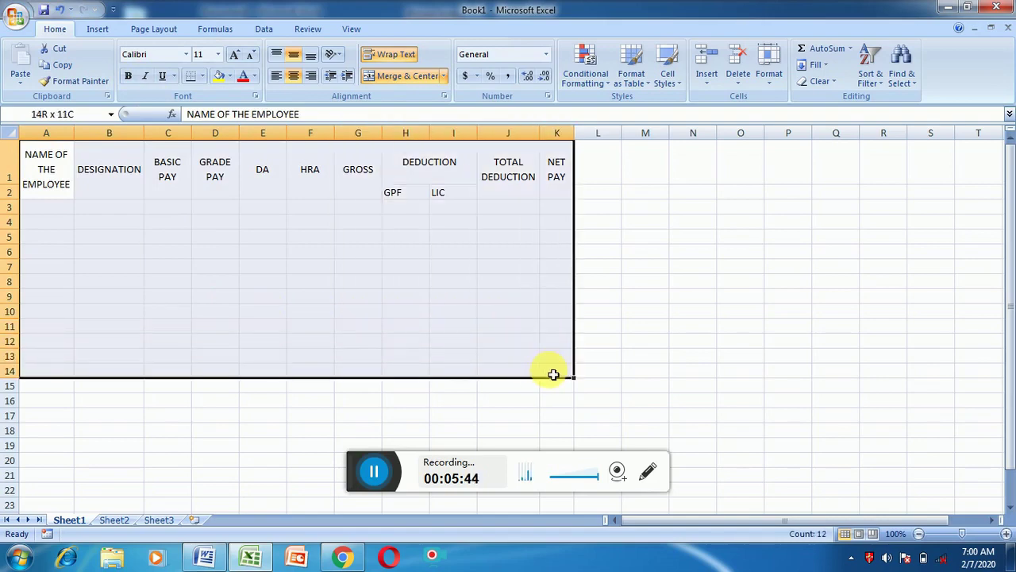
click(203, 77)
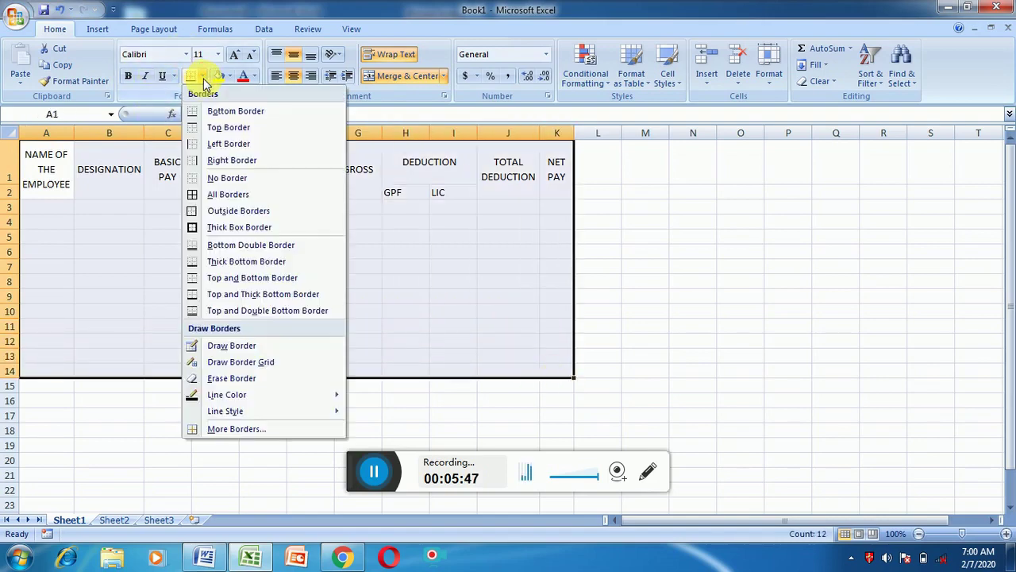
click(228, 193)
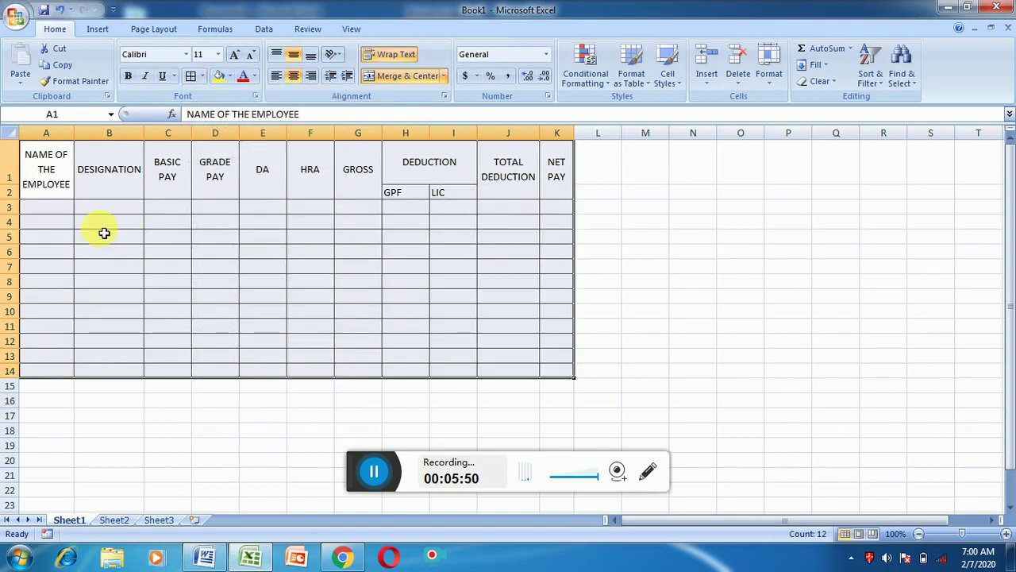
click(56, 212)
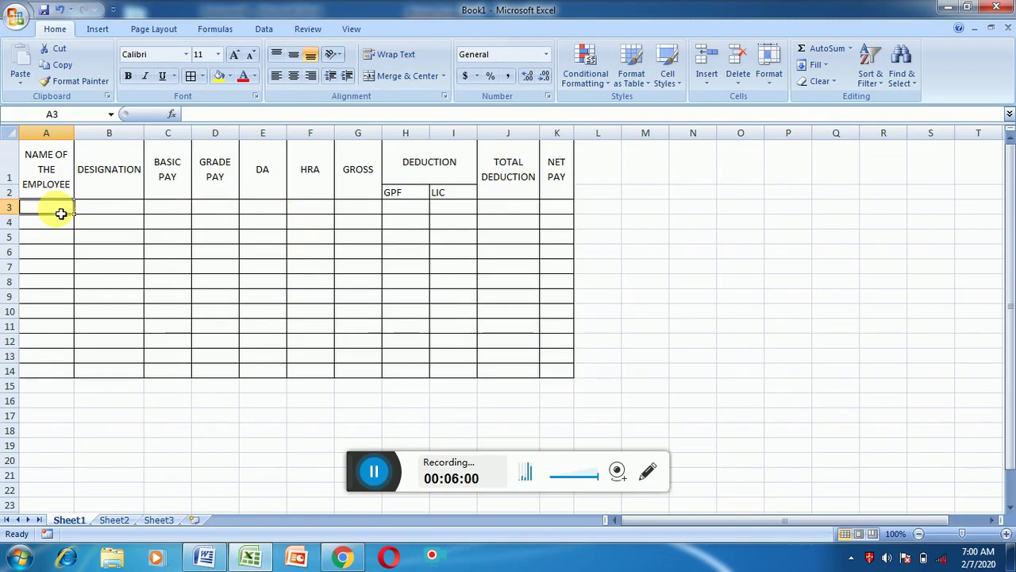
click(205, 558)
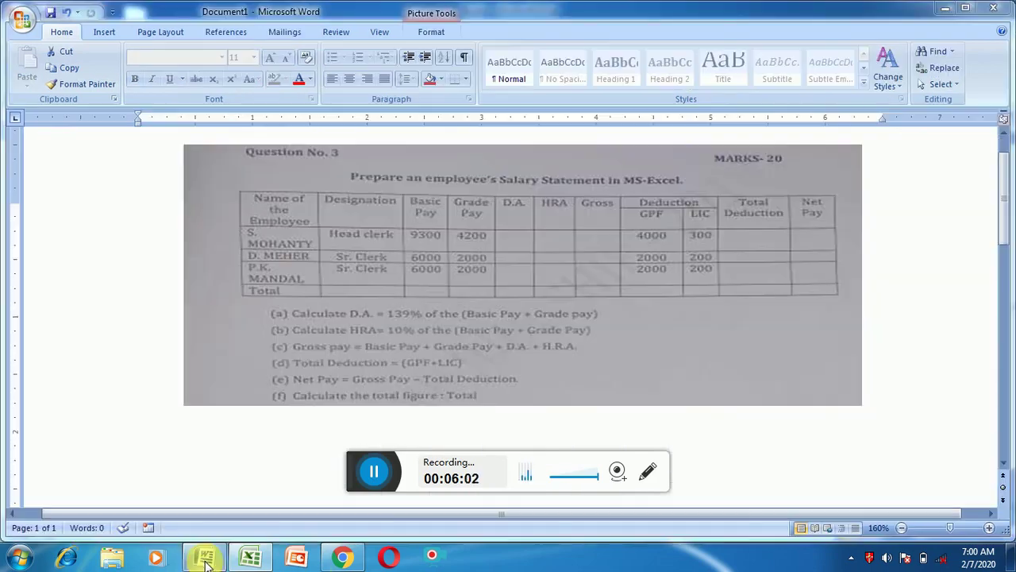
click(211, 155)
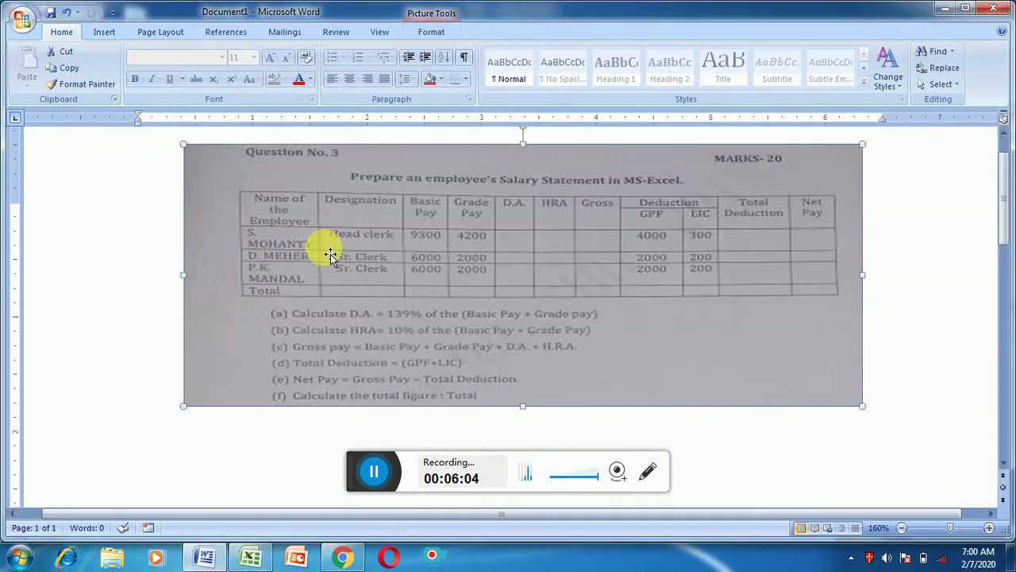
click(208, 561)
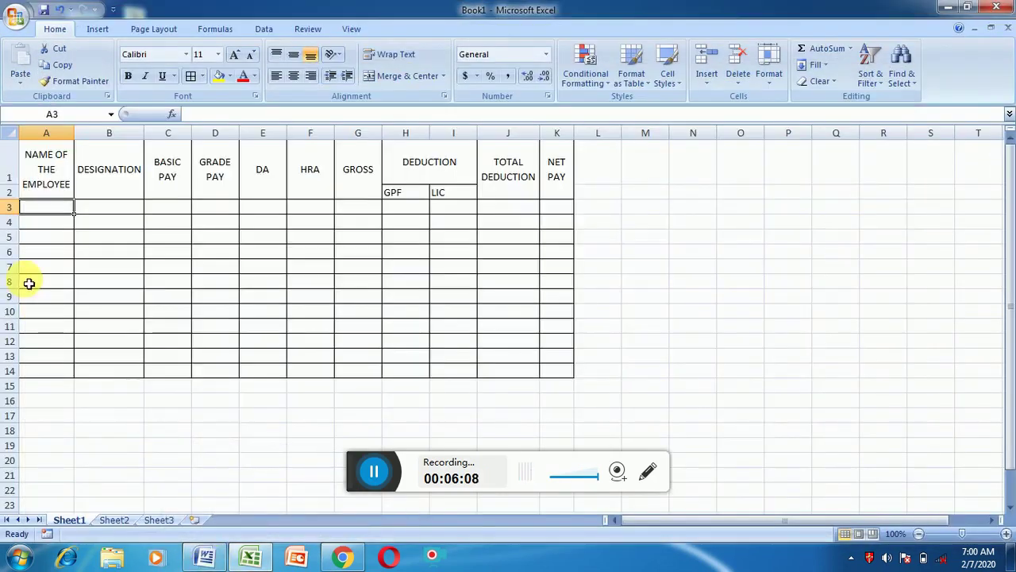
Enter the first employee's name in A3 and wrap it onto two lines
text(S. MOHANTY)
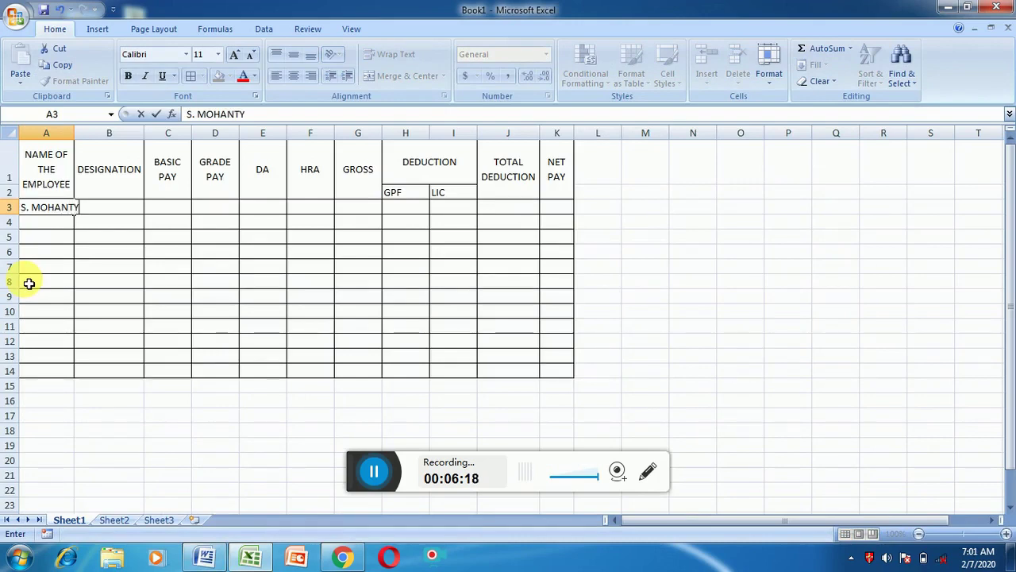
click(45, 222)
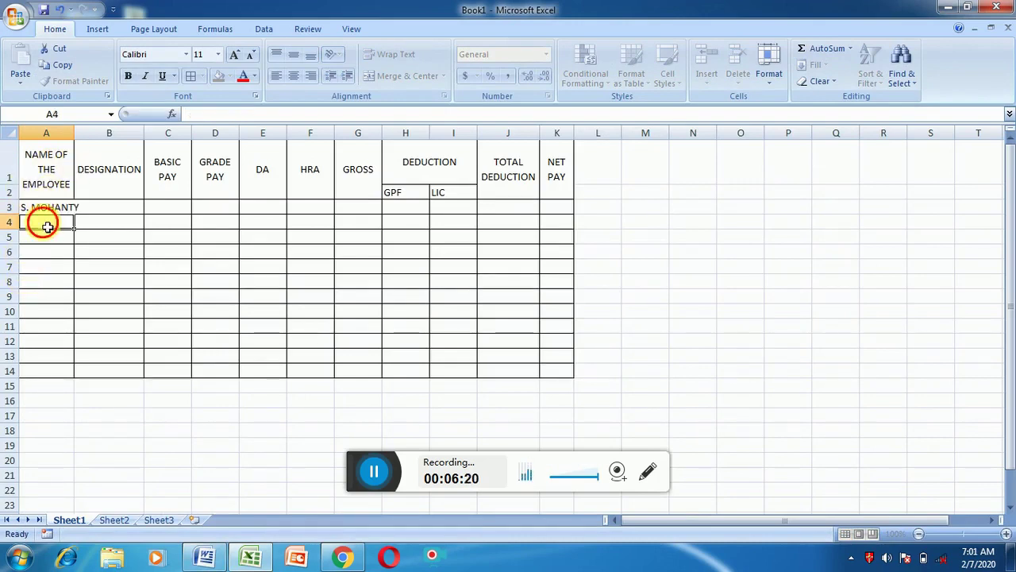
click(60, 208)
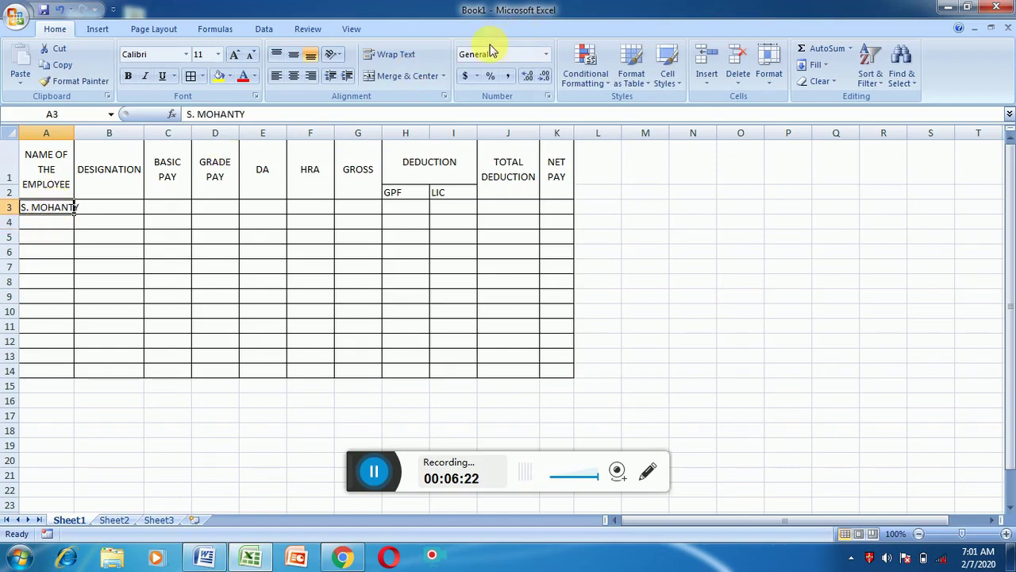
click(391, 54)
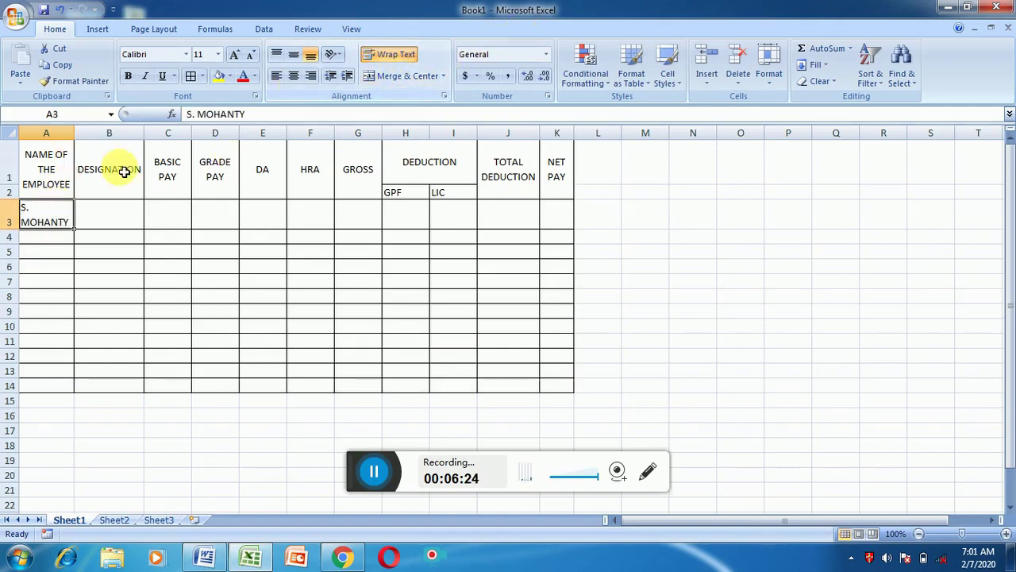
Enter the second and third employee names in A4 and A5, wrapping A5's text
click(43, 243)
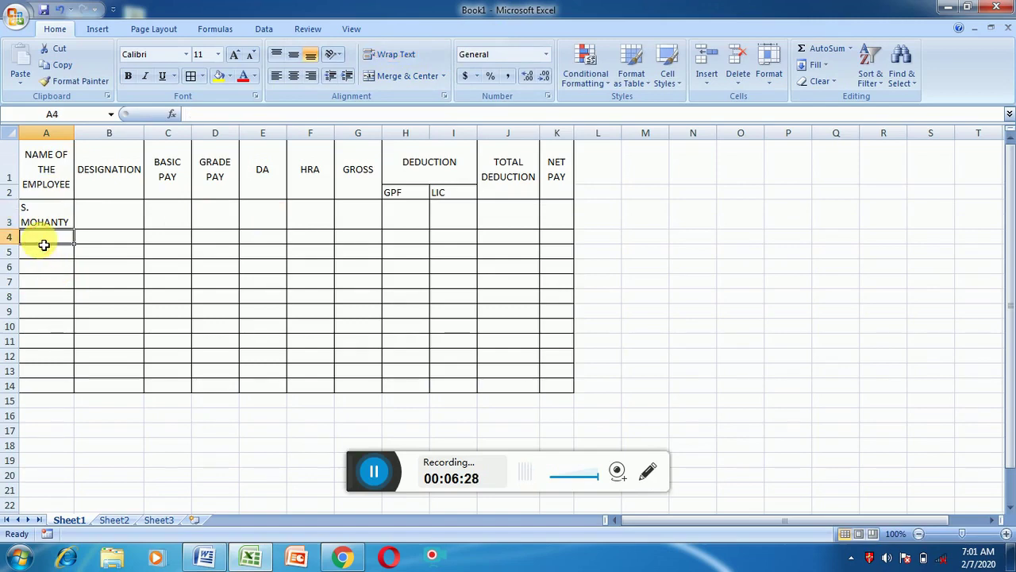
text(D. ME)
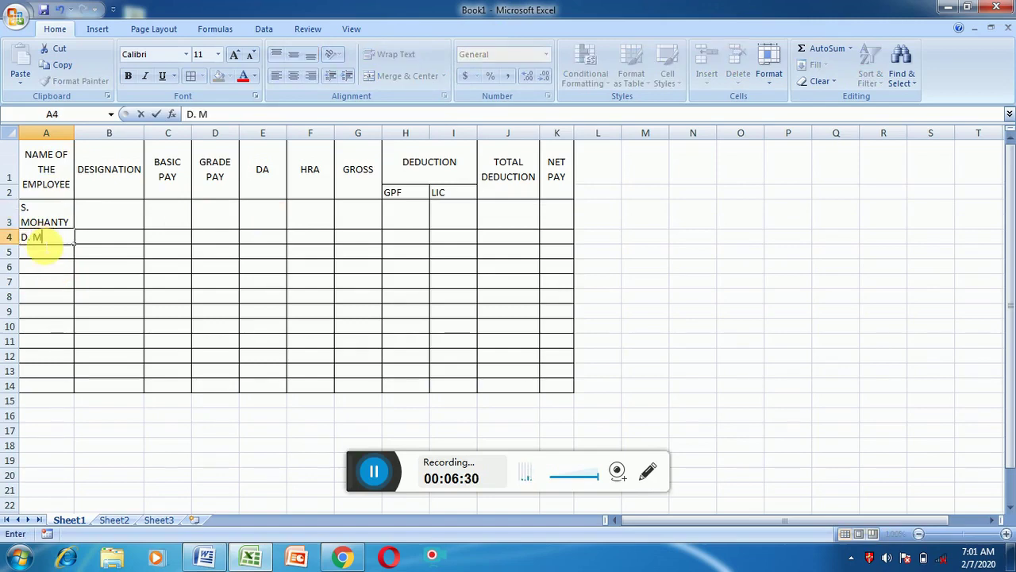
text(HER)
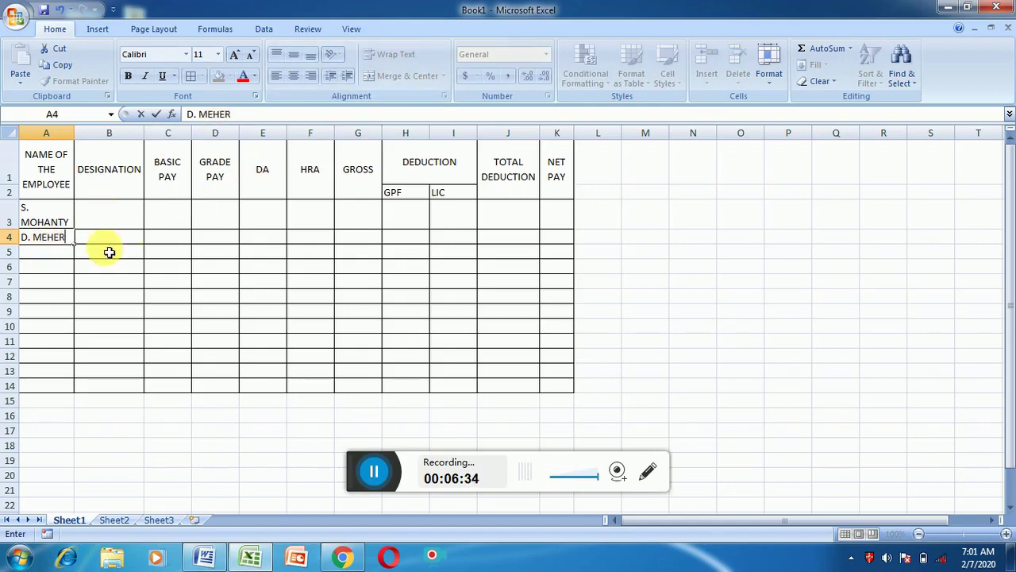
click(85, 240)
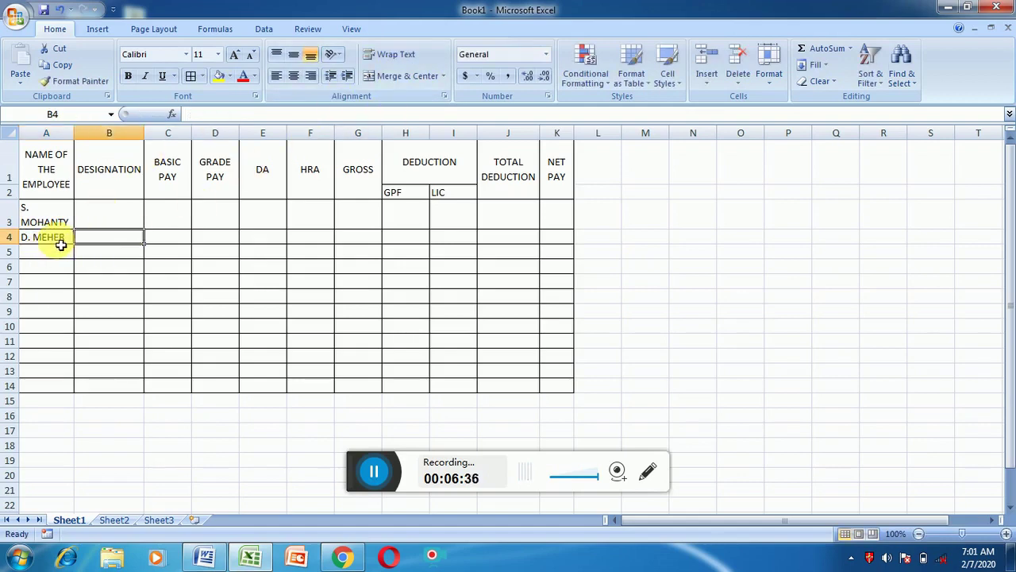
click(58, 255)
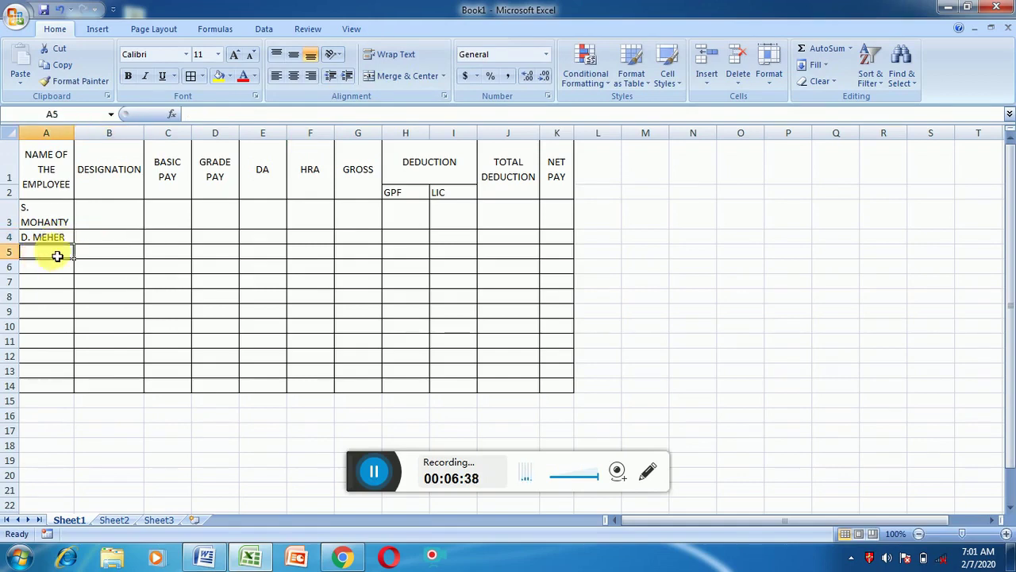
text(P)
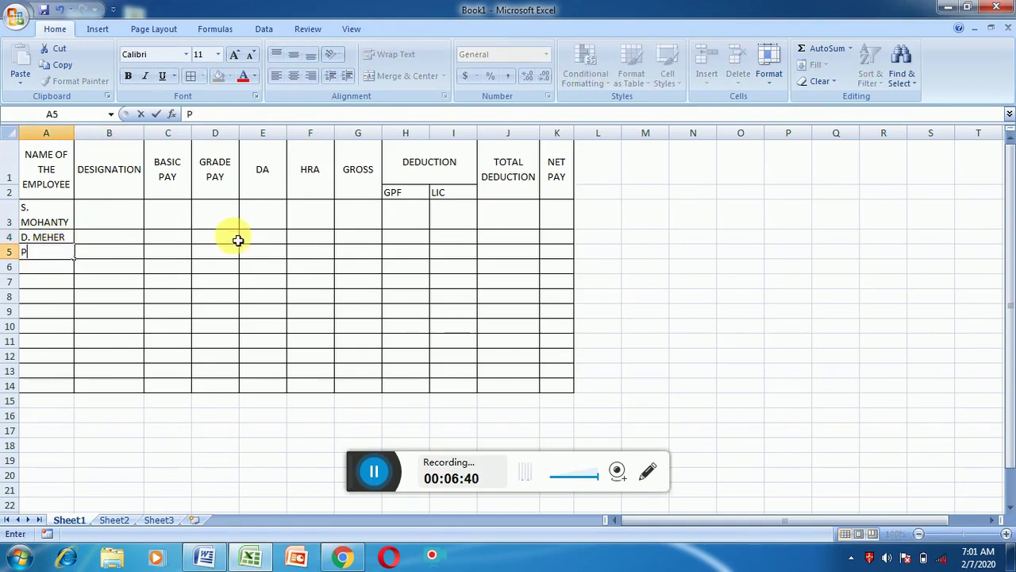
text(.K.)
text( M)
text(ANDAL)
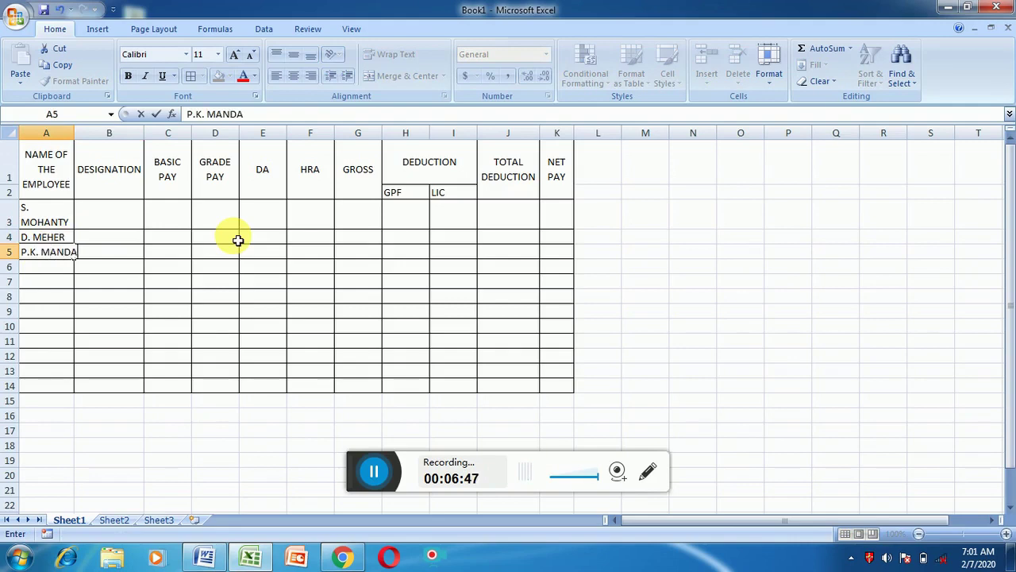
click(60, 274)
click(62, 253)
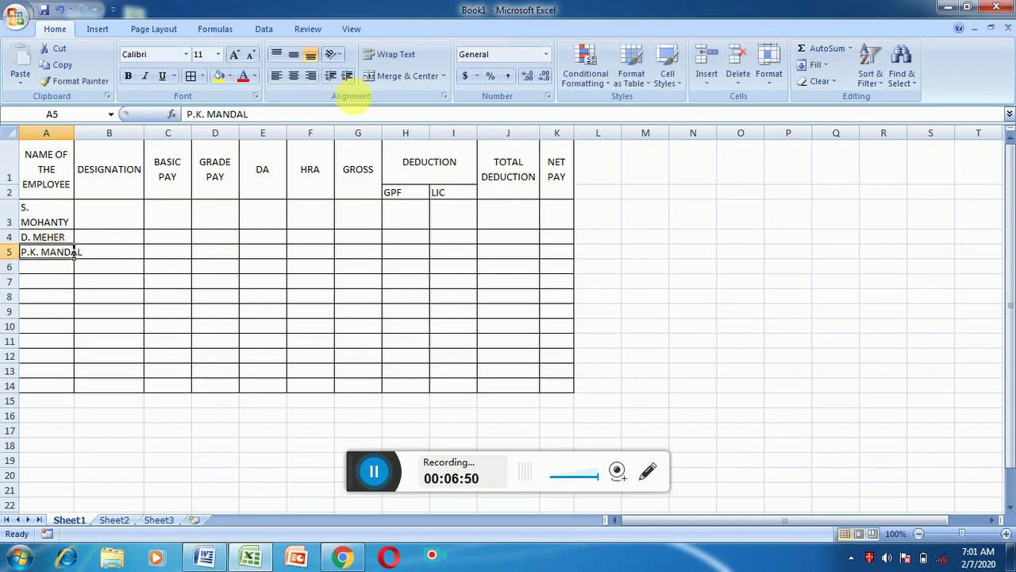
click(391, 54)
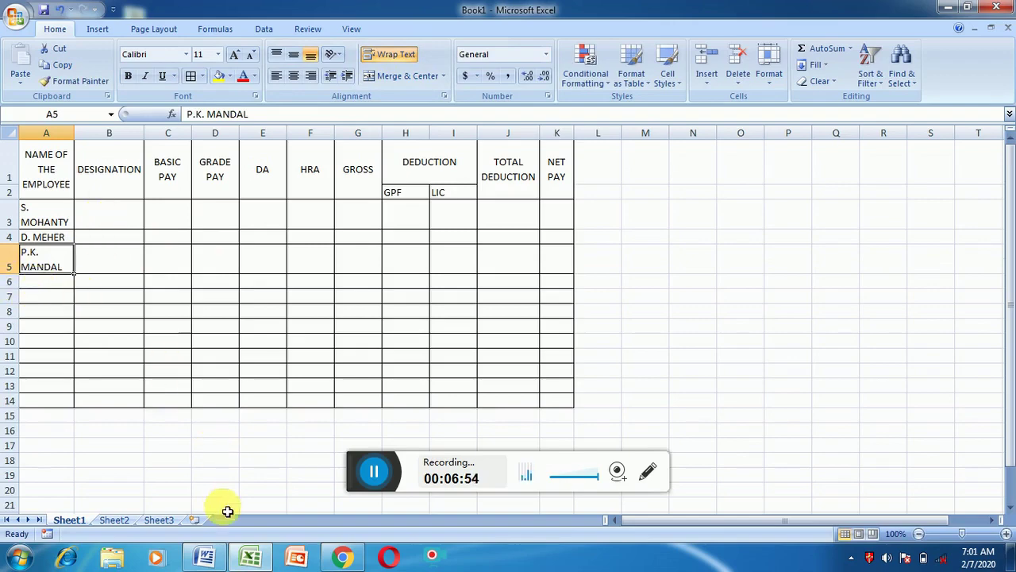
Check the reference question in Word, then label A6 as TOTAL
click(214, 560)
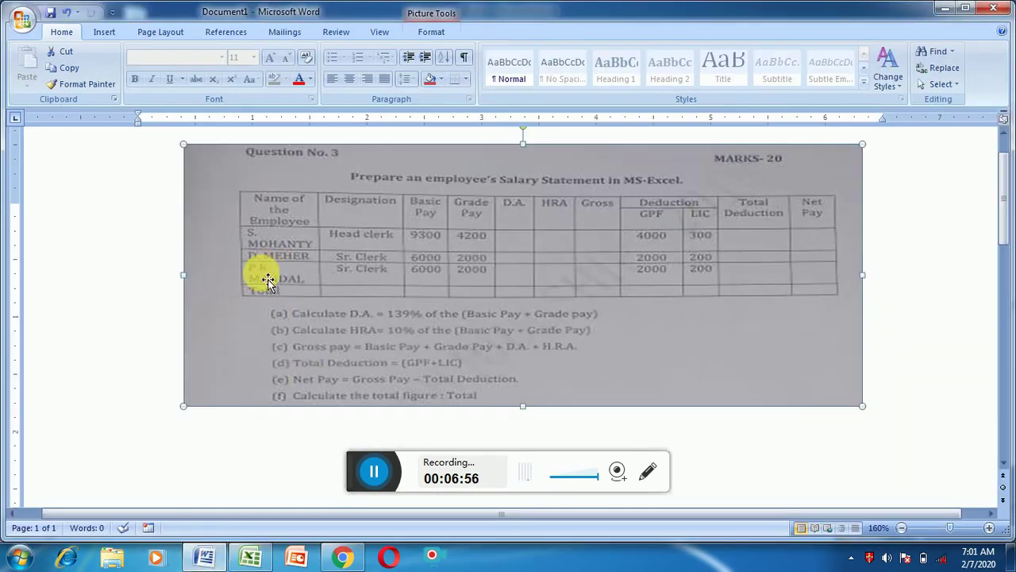
click(250, 557)
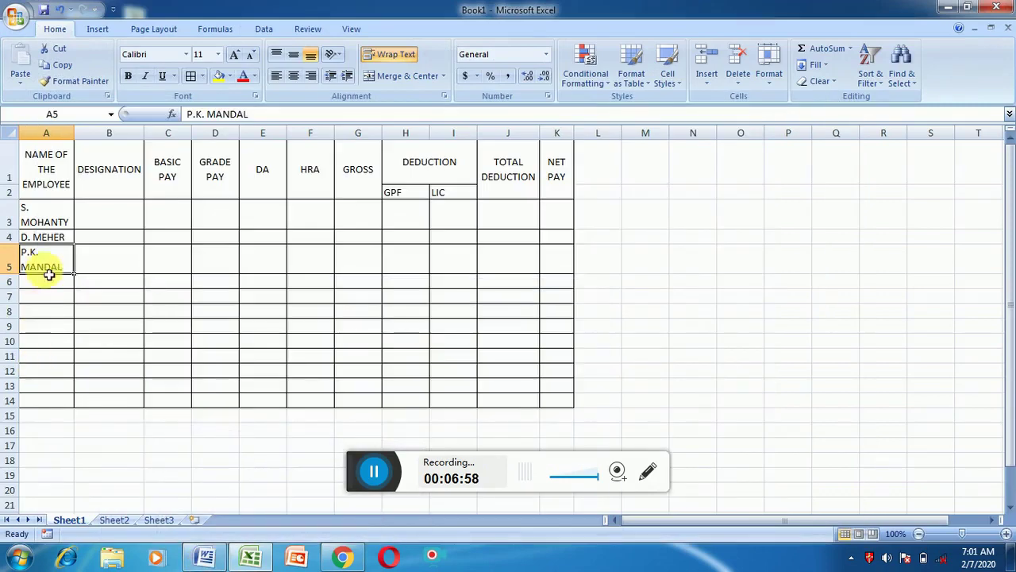
click(51, 282)
text(TOTAL)
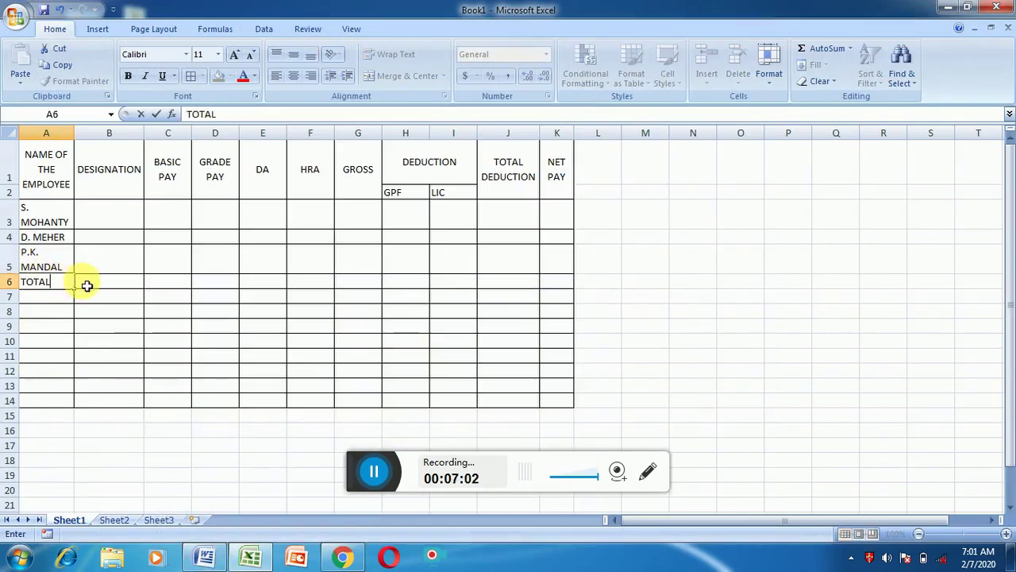
click(109, 212)
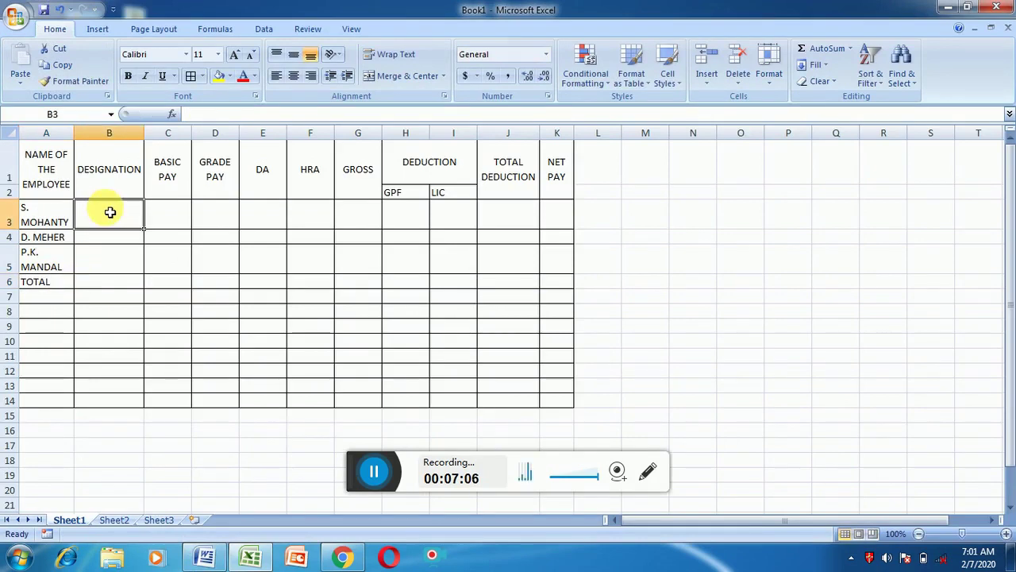
Enter the designations HEAD CLERK in B3, SR. CLERK in B4 and SR. CLERK in B5
text(HEAD CLERK)
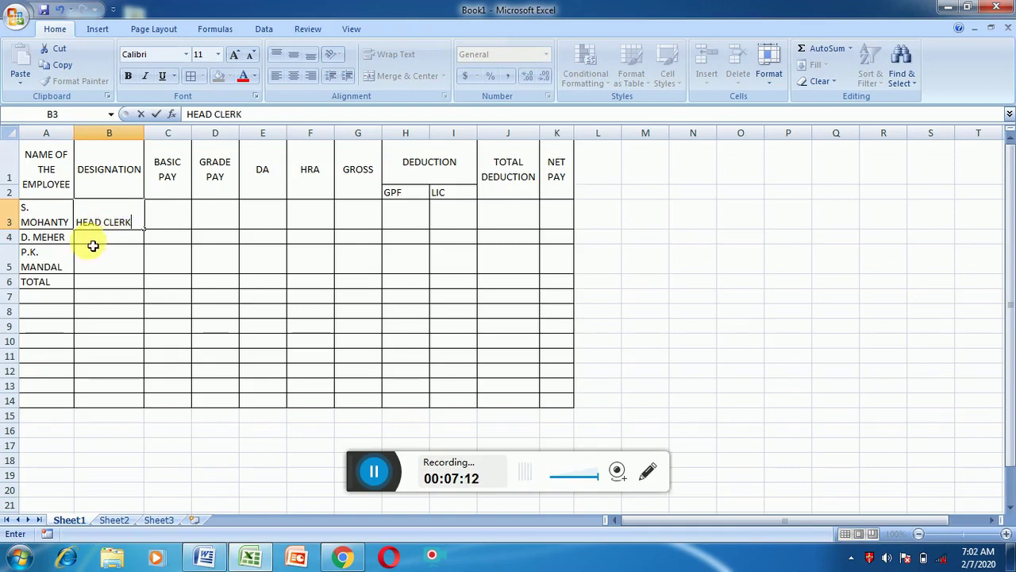
key(Return)
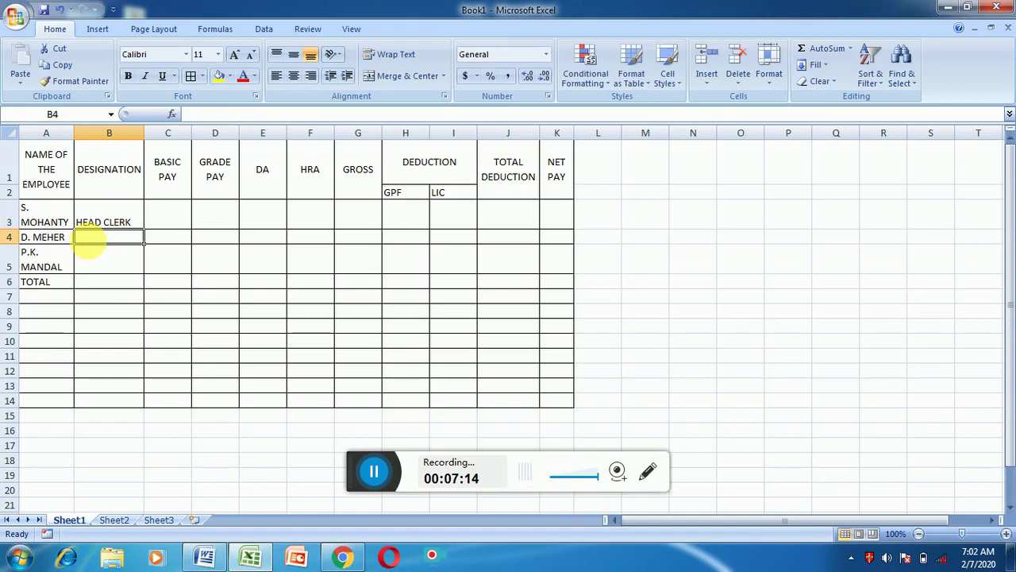
text(SR. CLERK)
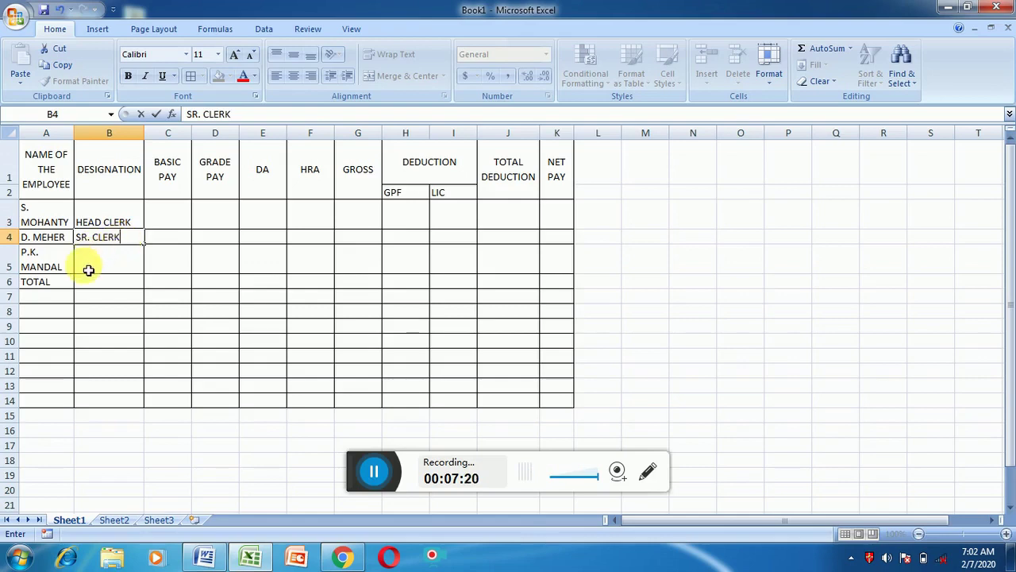
click(88, 270)
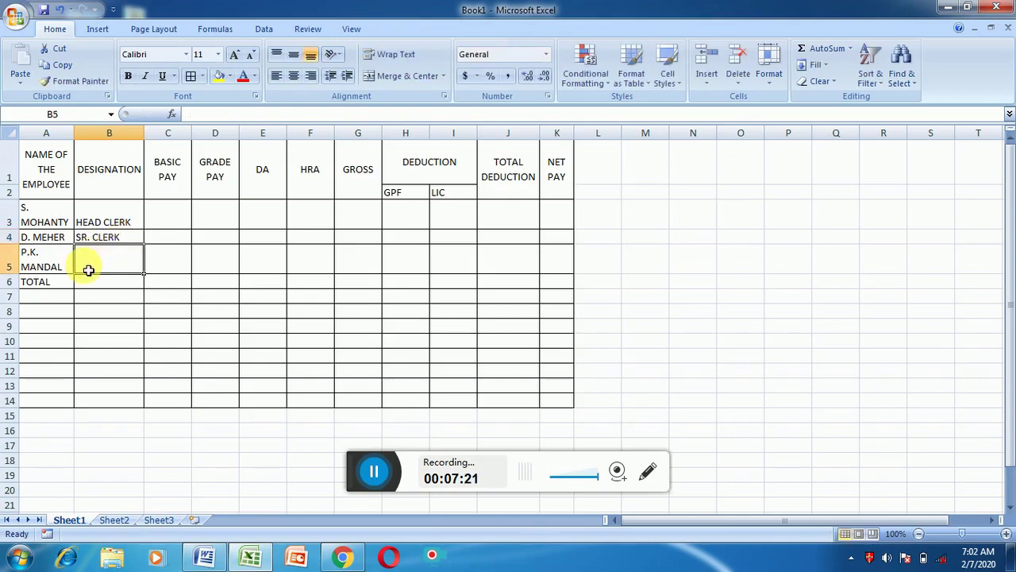
text(SR. CL)
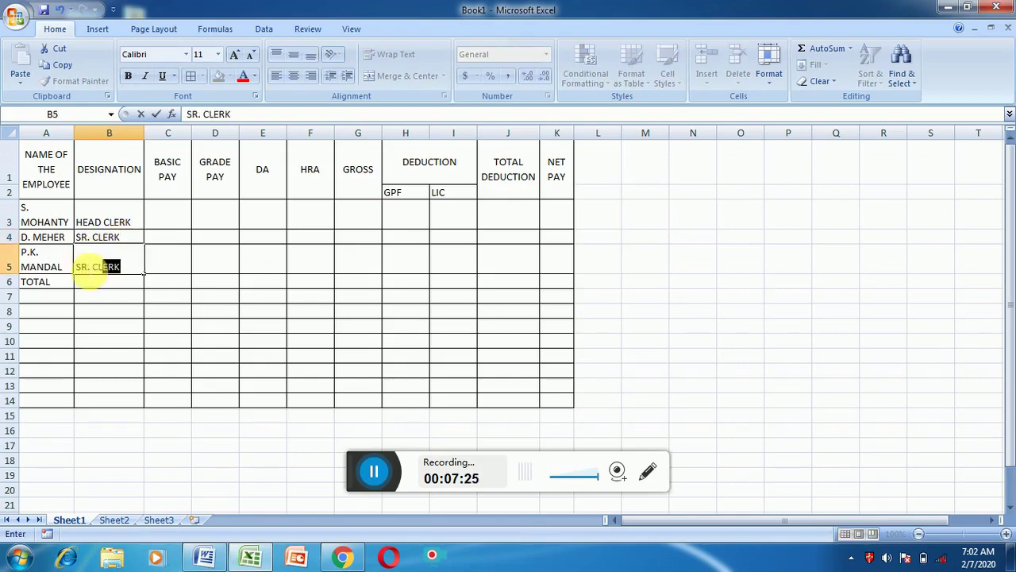
text(ERK)
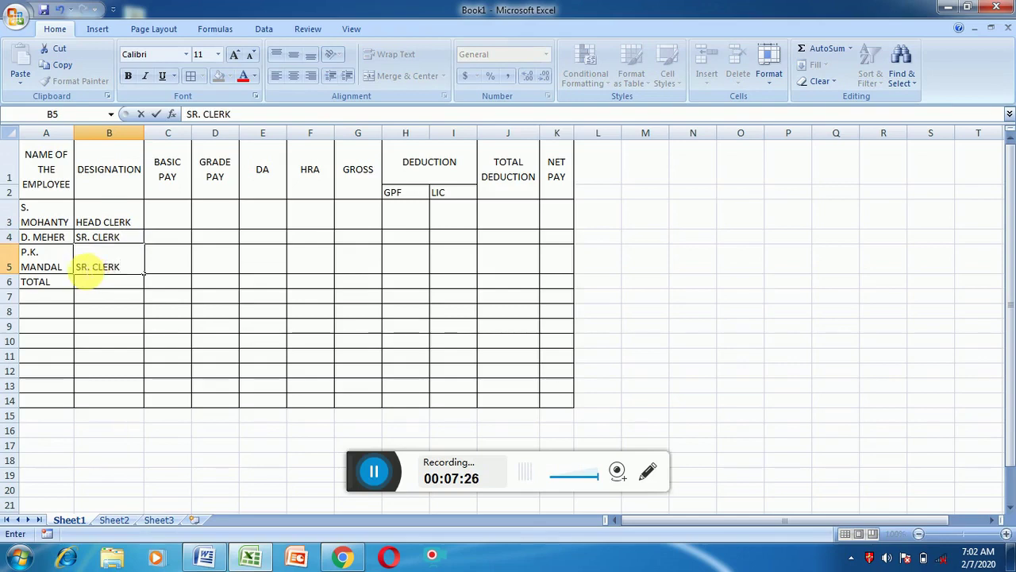
Enter basic pay of 9300, 6000 and 6000 in C3:C5
click(170, 215)
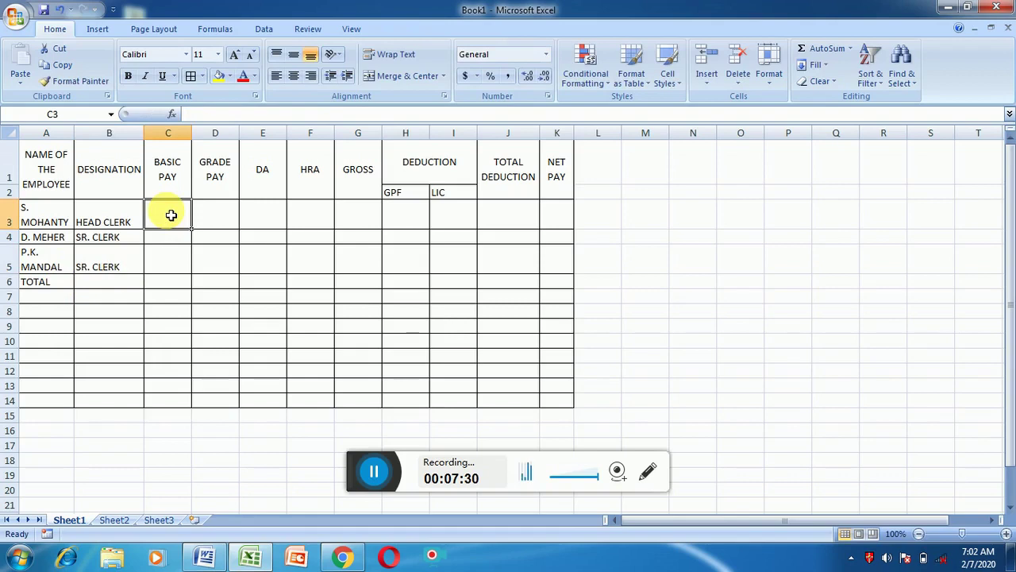
text(9300)
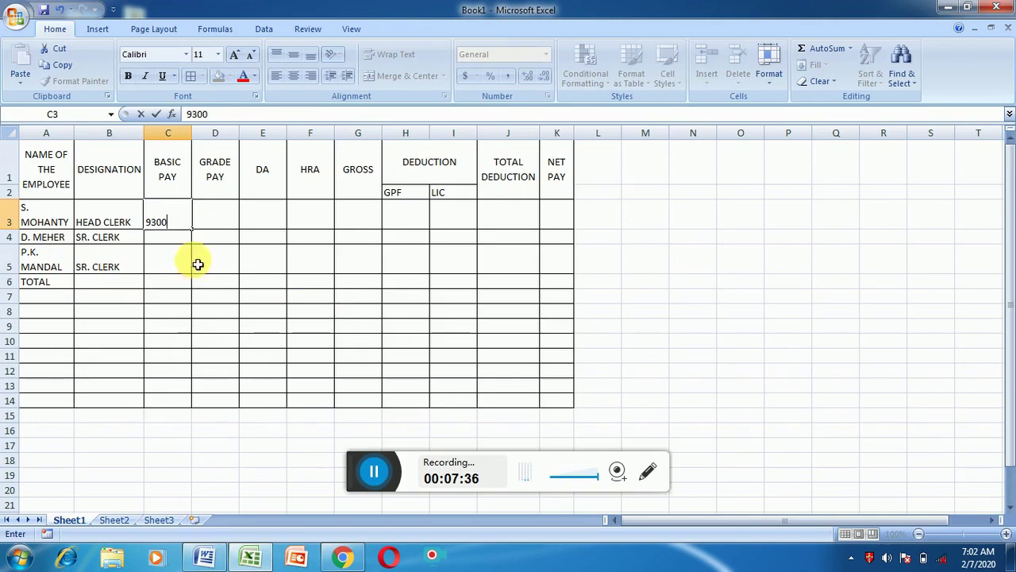
click(167, 246)
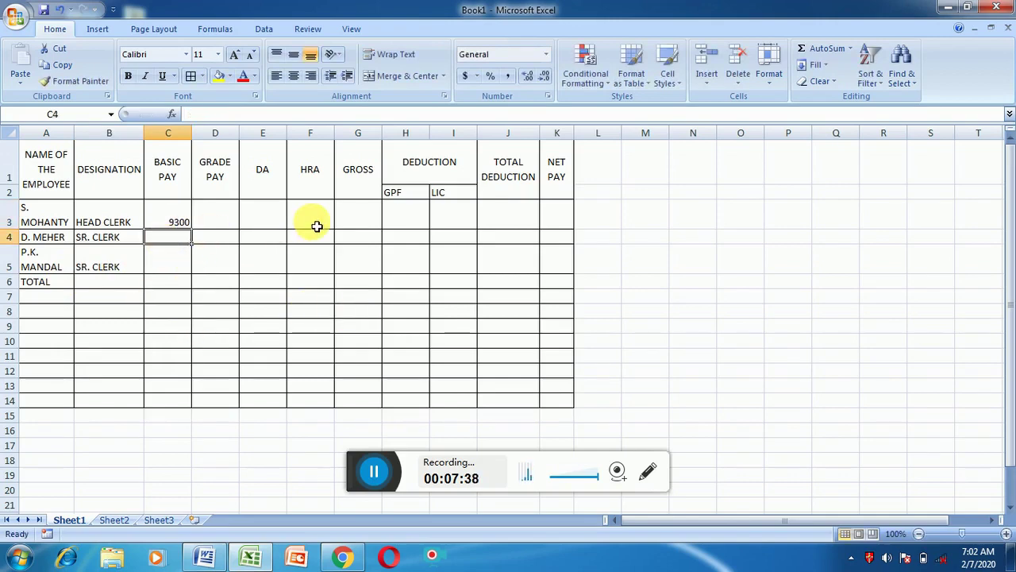
text(6000)
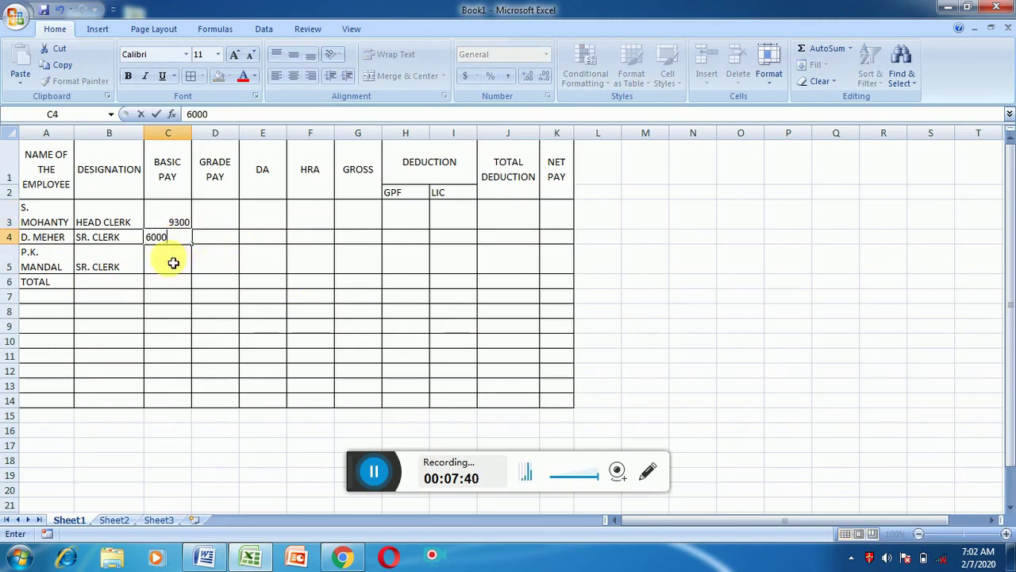
click(173, 263)
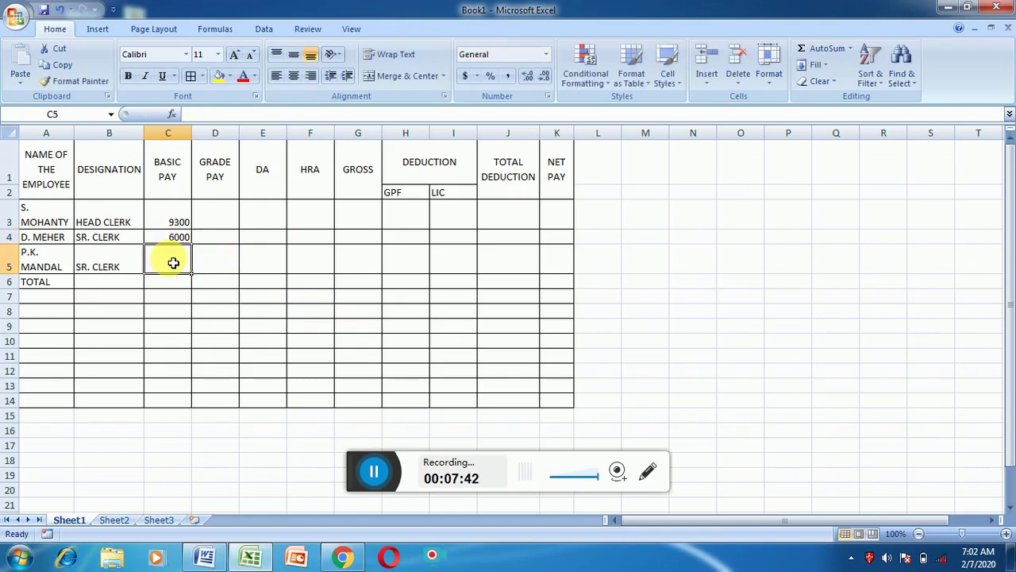
text(6)
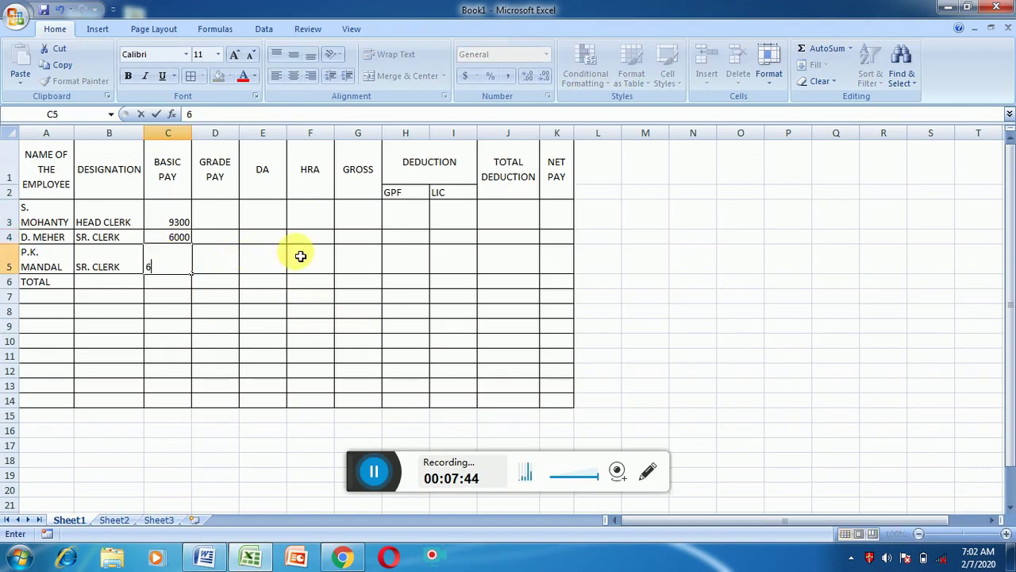
text(000)
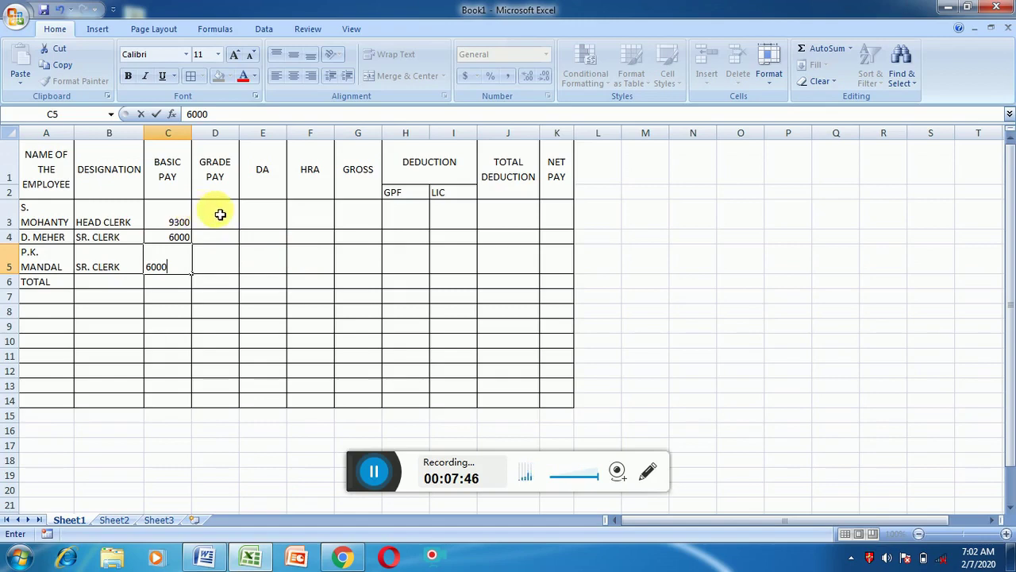
click(220, 214)
Enter grade pay of 4200, 2000 and 2000 in D3:D5
text(42)
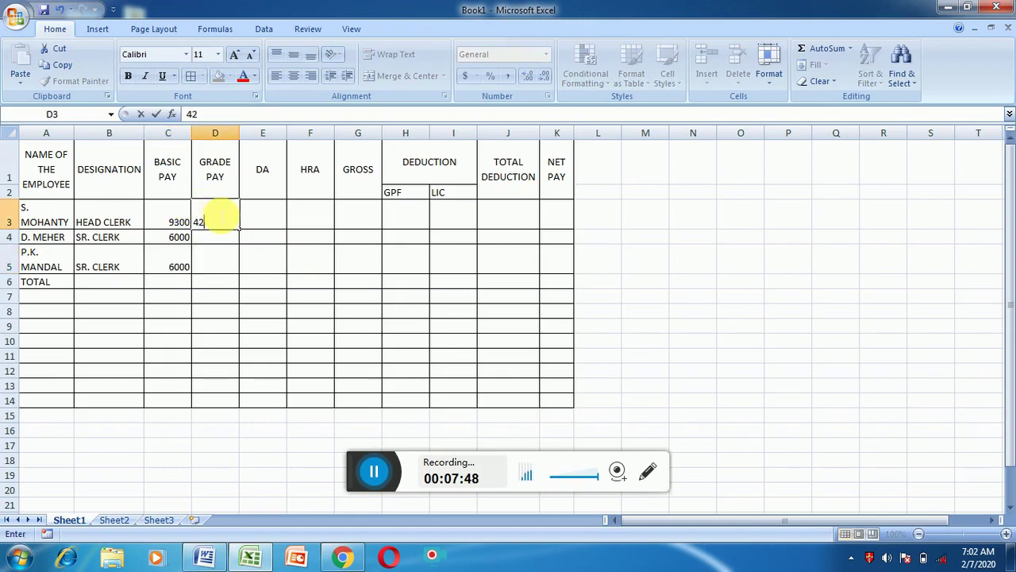
text(00)
key(Return)
text(2)
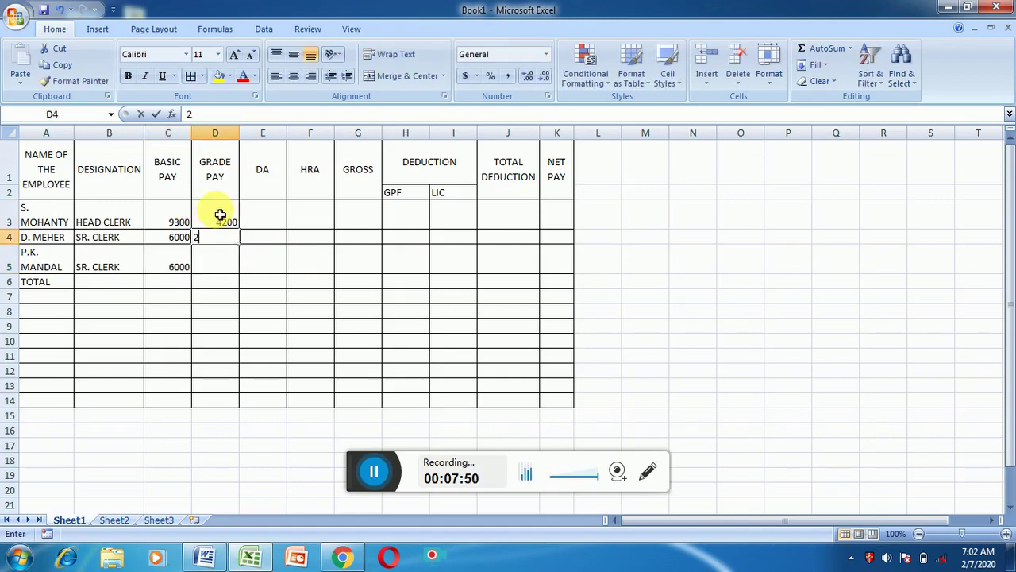
text(000)
key(Return)
text(20)
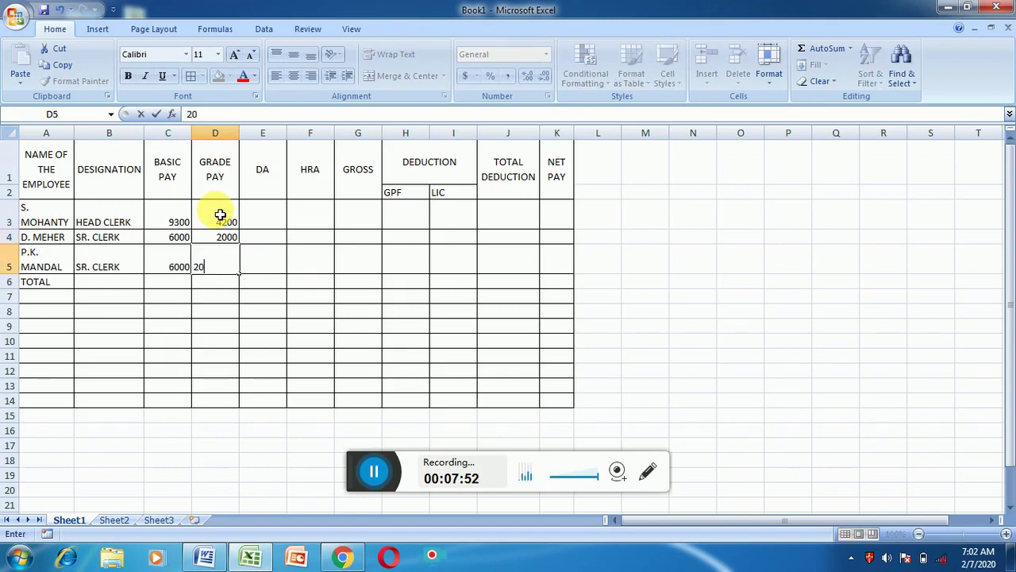
text(00)
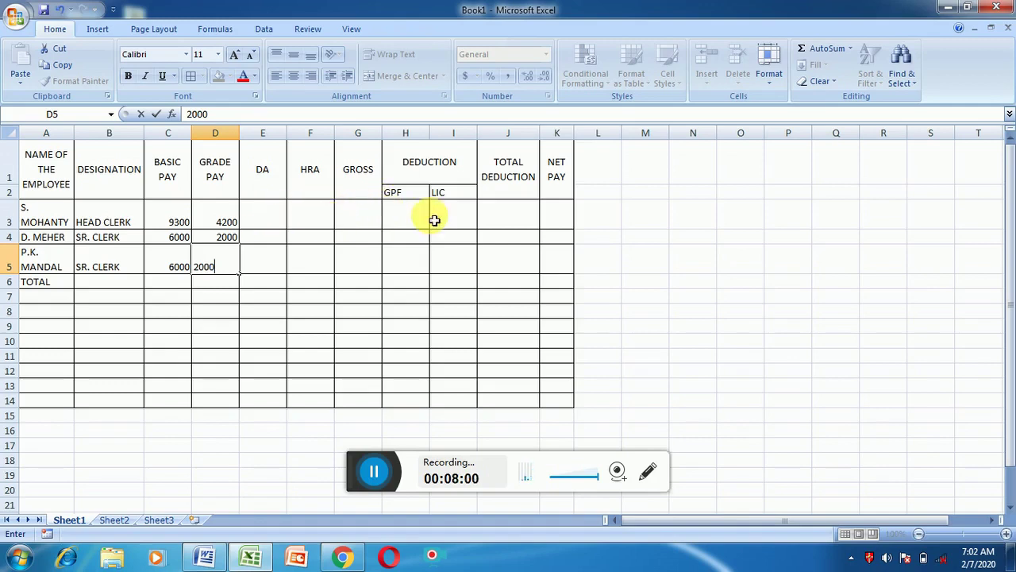
Enter GPF deductions of 4000, 2000 and 2000 in H3:H5
click(411, 218)
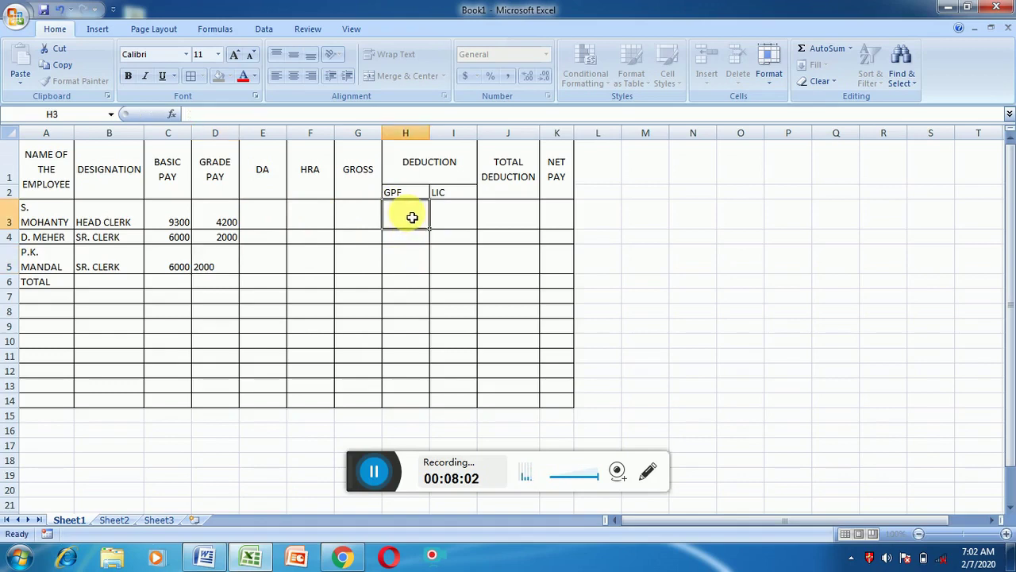
text(4000)
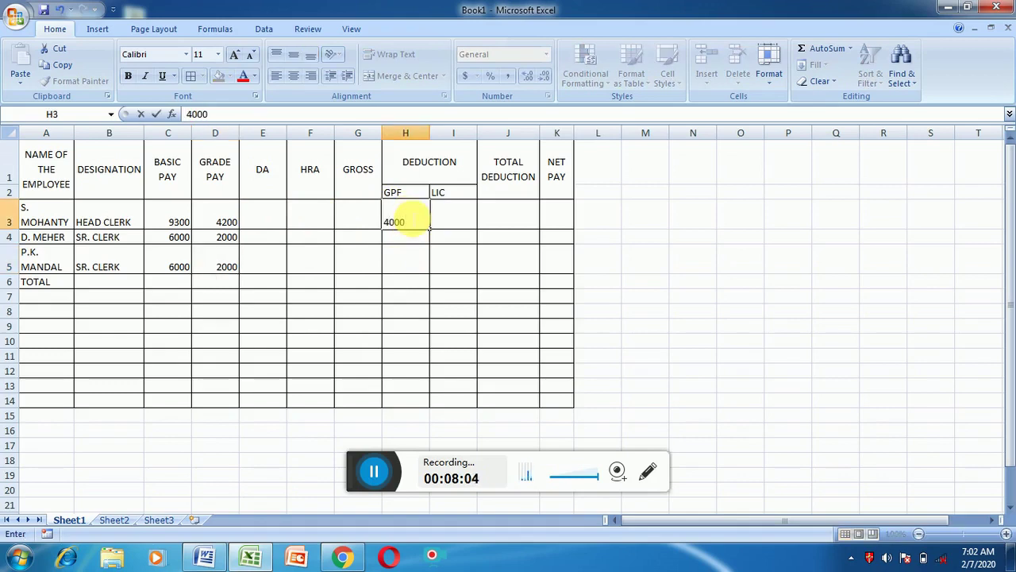
key(Return)
text(2000)
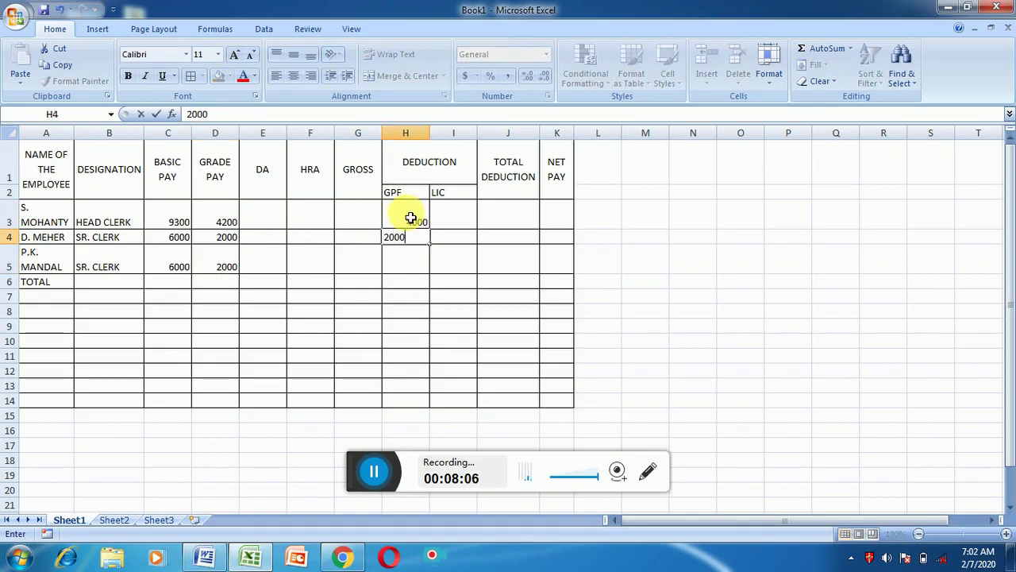
key(Return)
text(20)
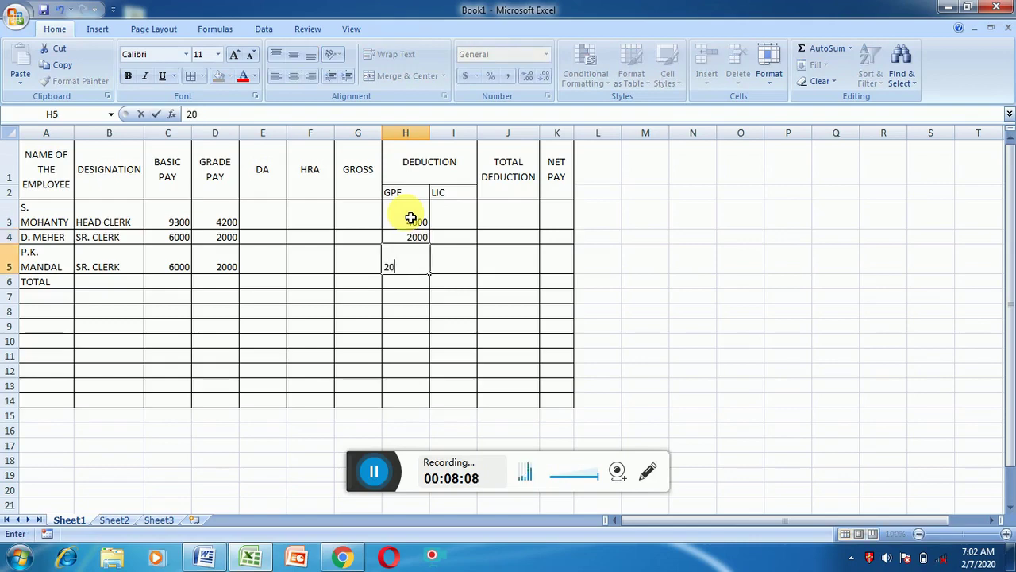
text(00)
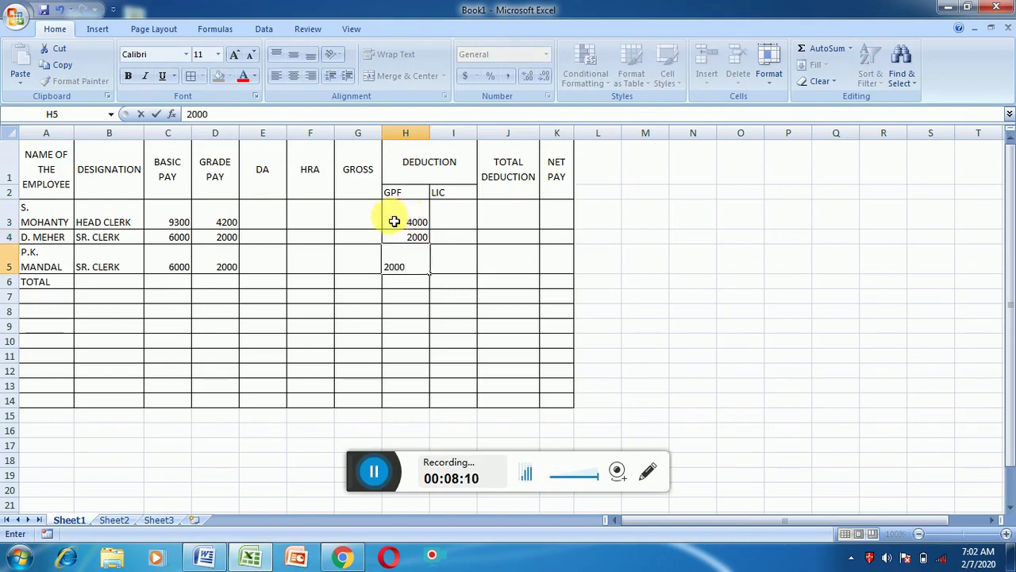
Enter LIC deductions of 300, 200 and 200 in I3:I5
click(458, 221)
text(600)
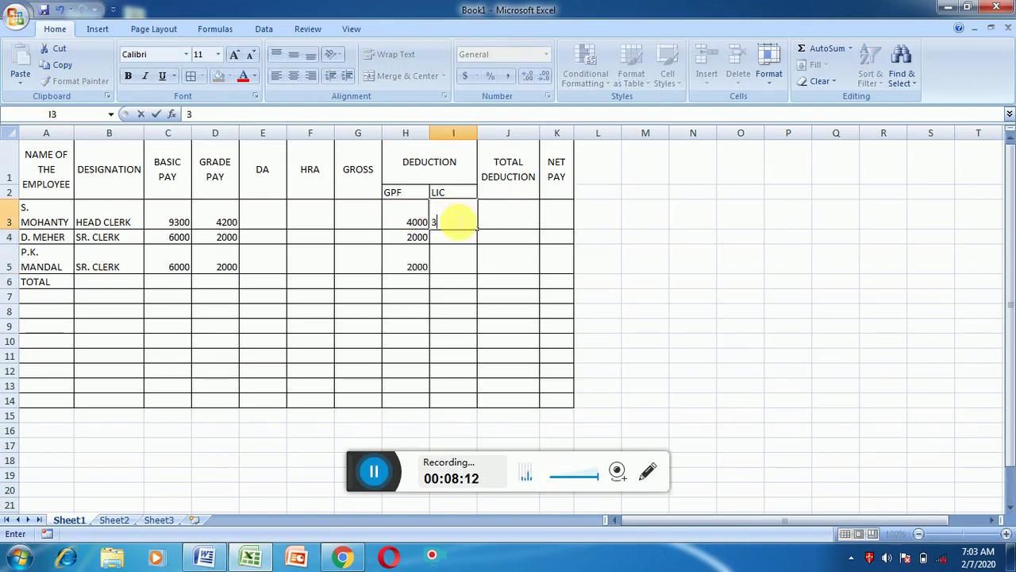
key(Return)
text(200)
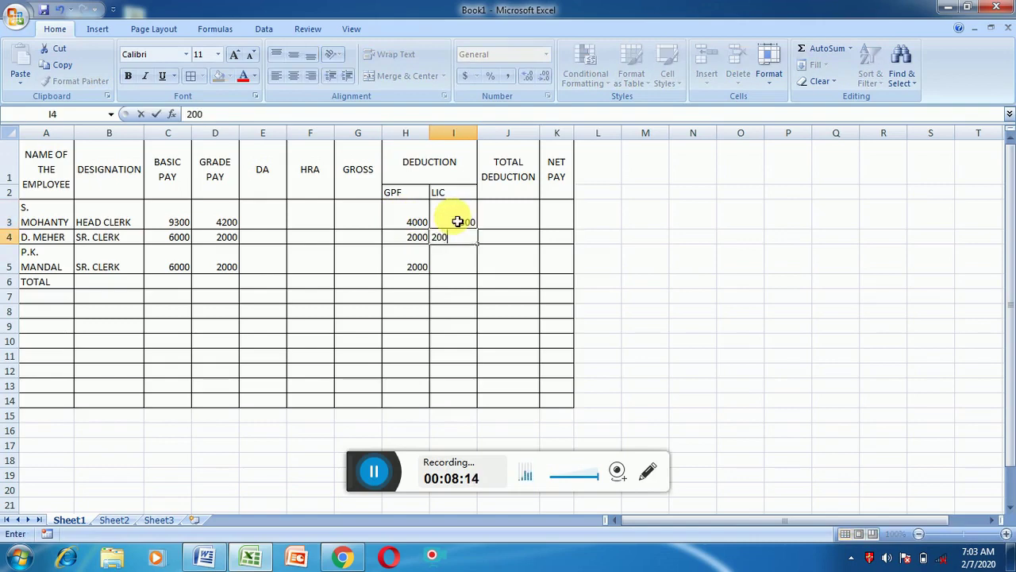
key(Return)
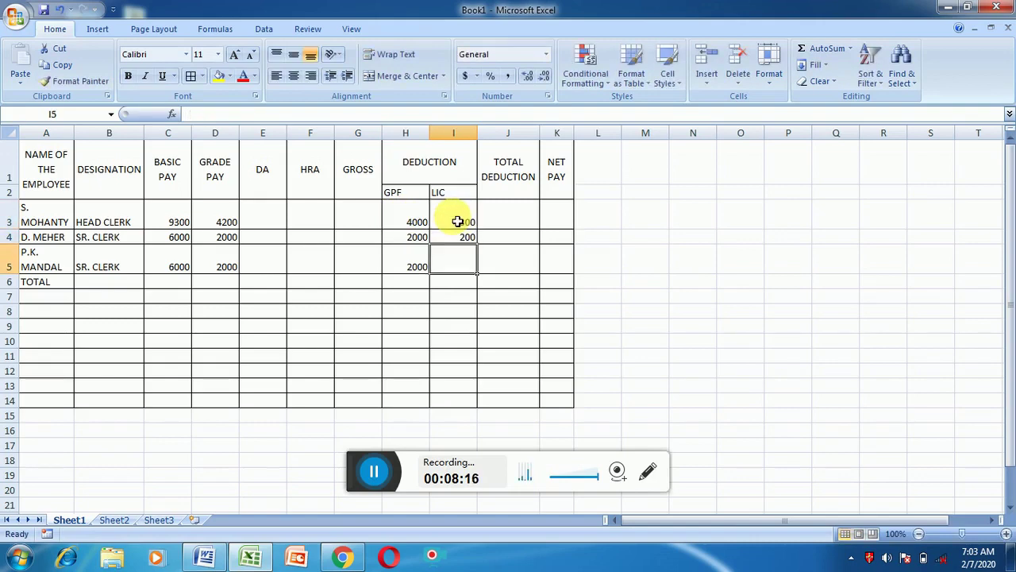
text(2)
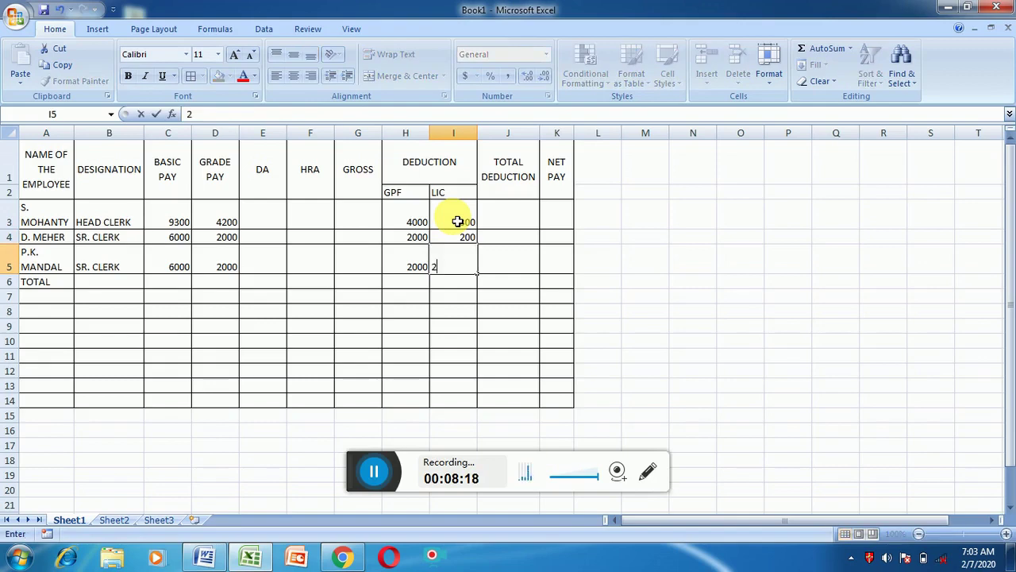
text(00)
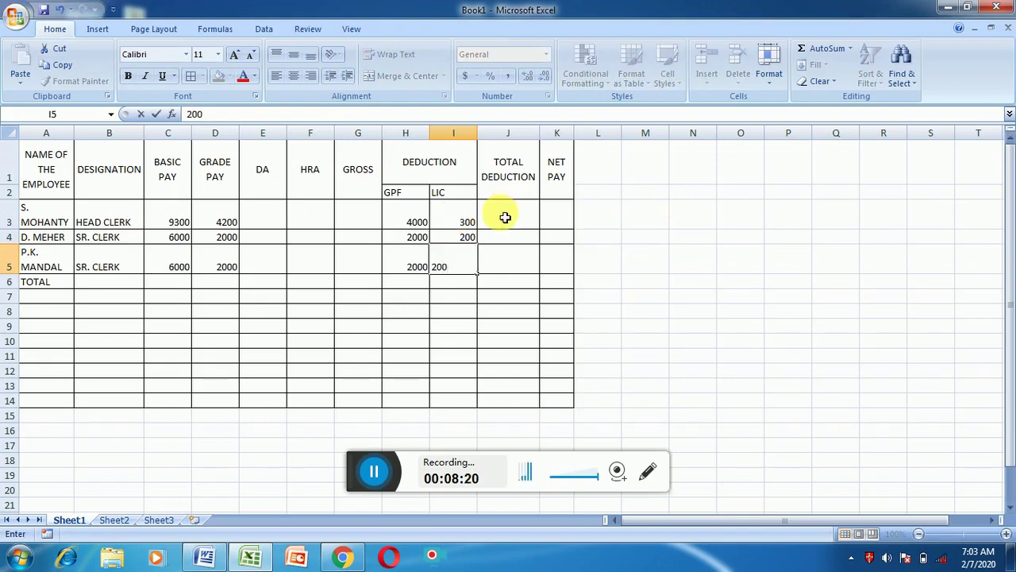
click(503, 214)
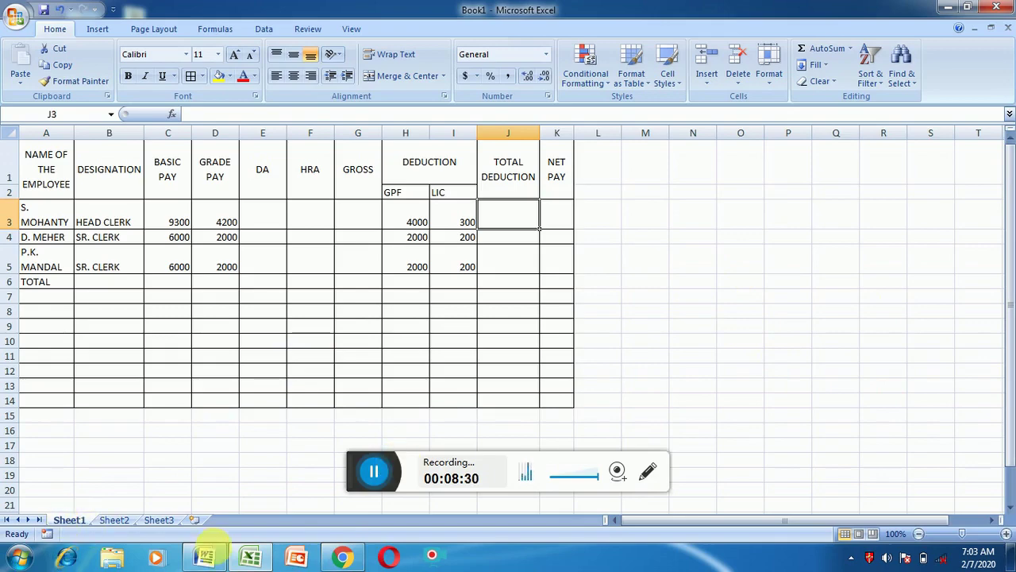
click(203, 556)
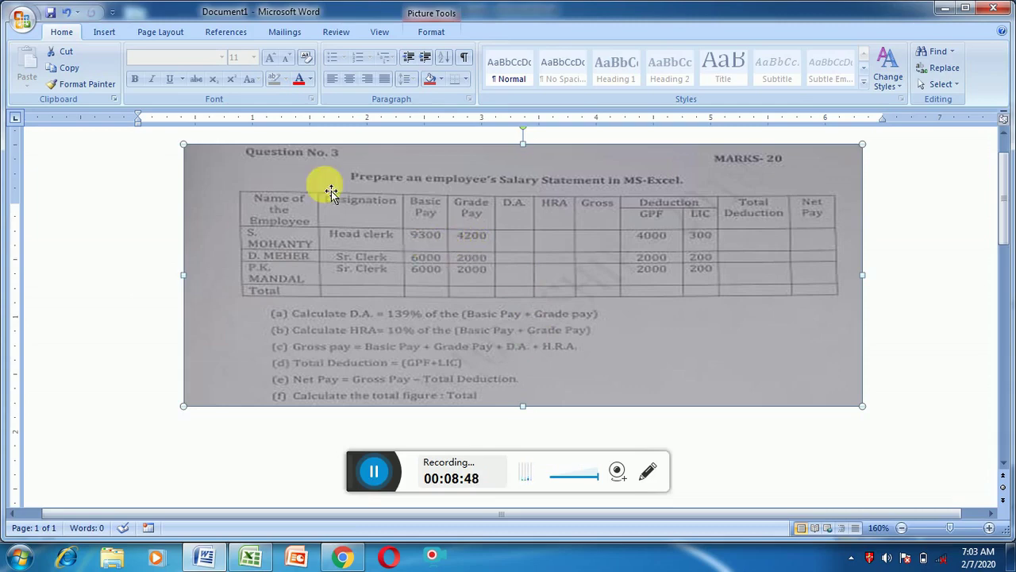
click(250, 557)
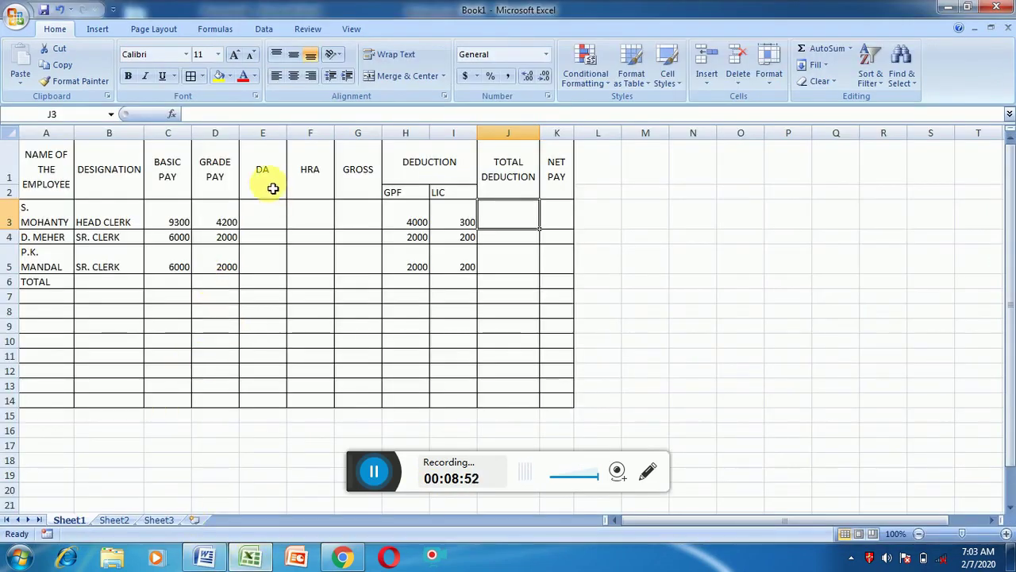
Enter =(C3+D3)*139% in E3 and fill it to E5, giving DA 18765, 11120, 11120
click(255, 210)
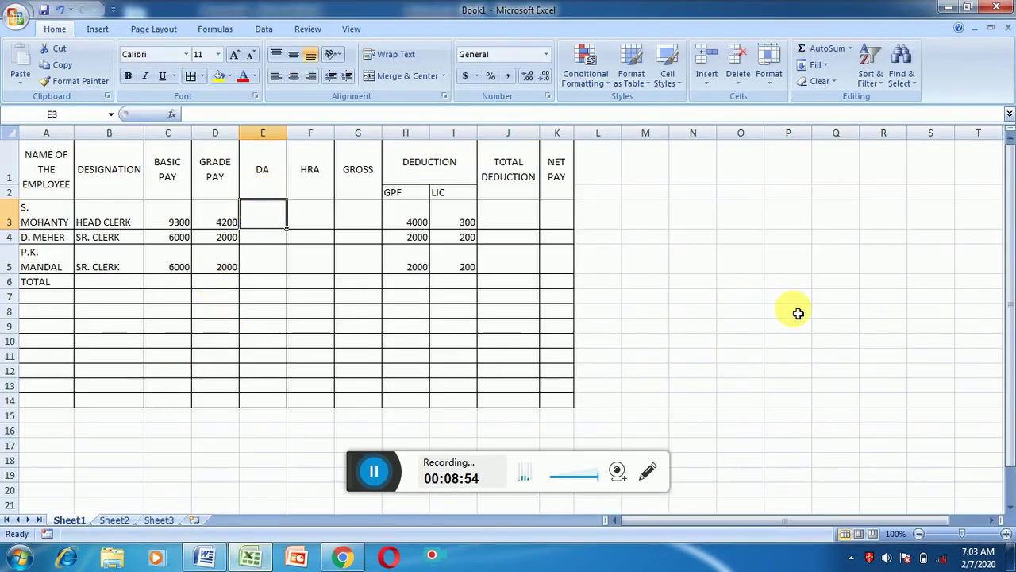
text(=()
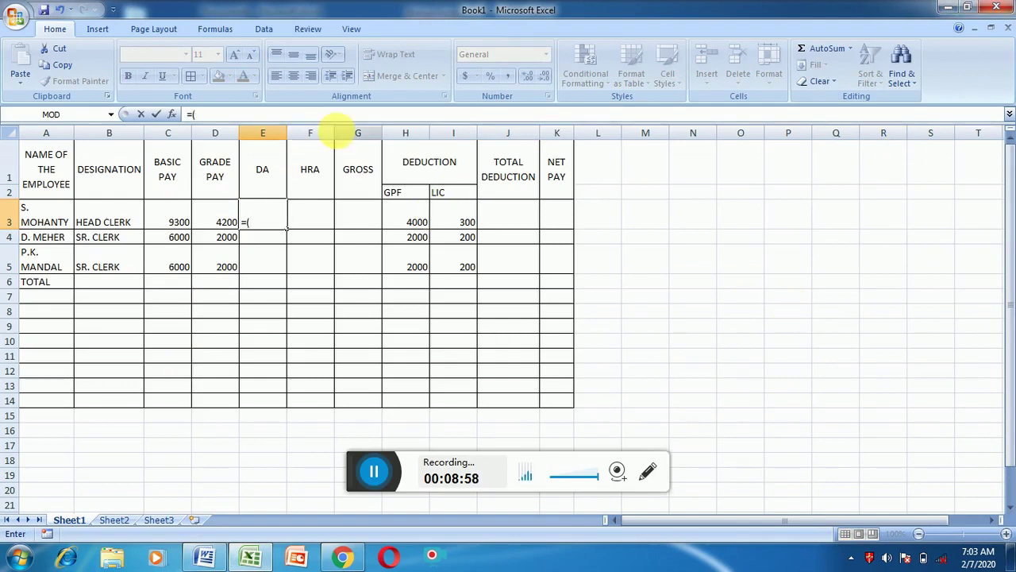
click(185, 222)
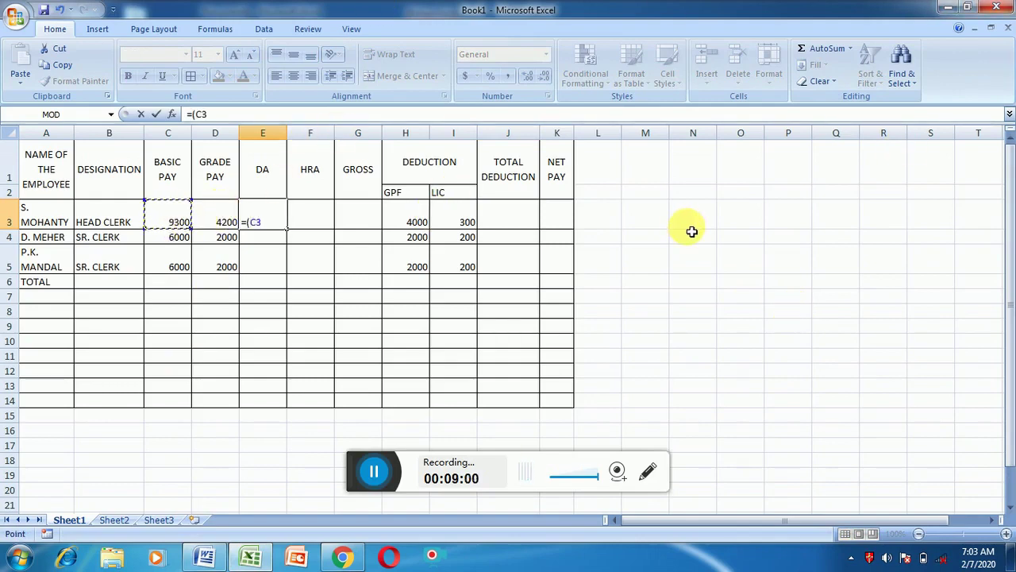
text(+)
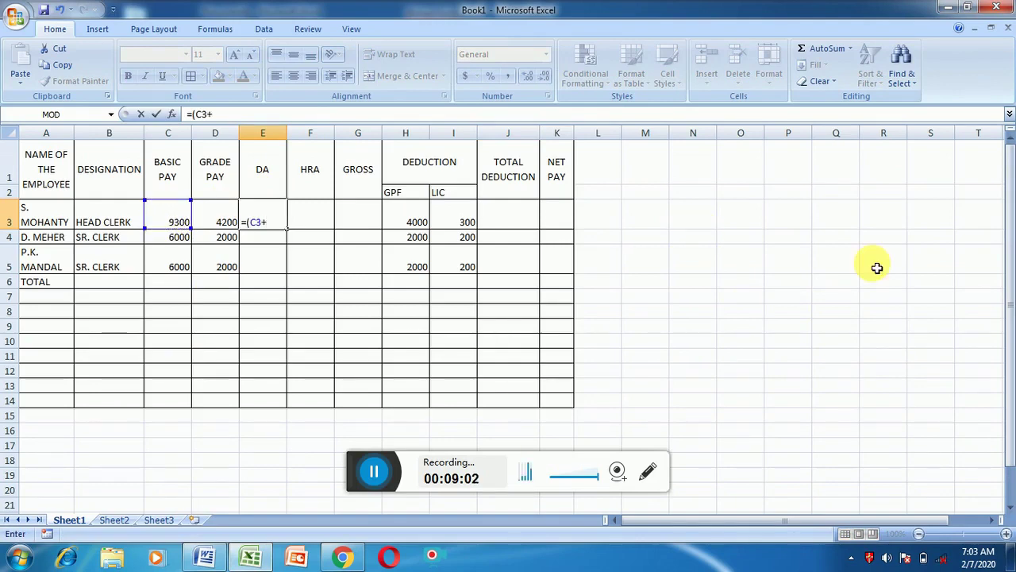
click(213, 219)
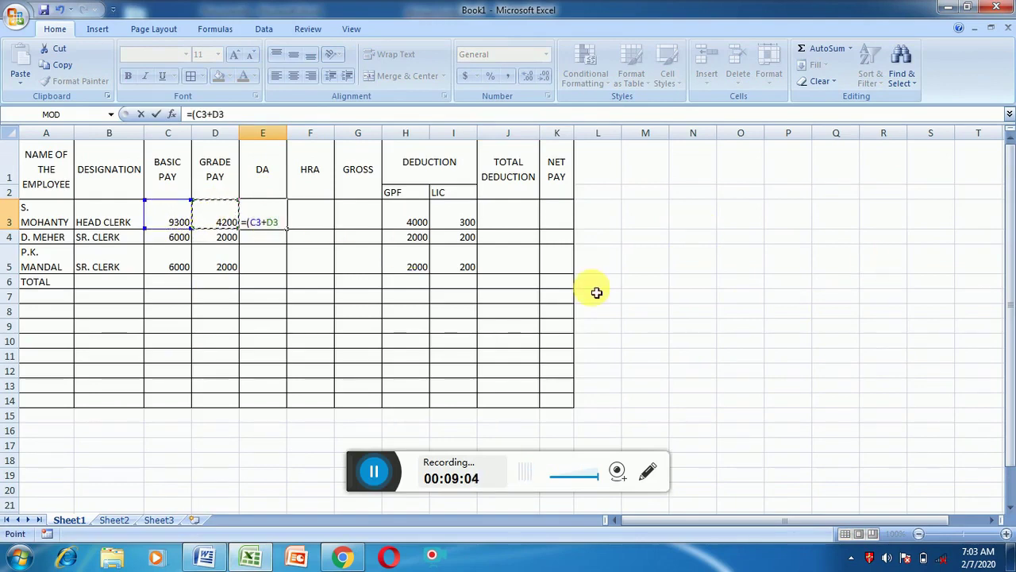
text())
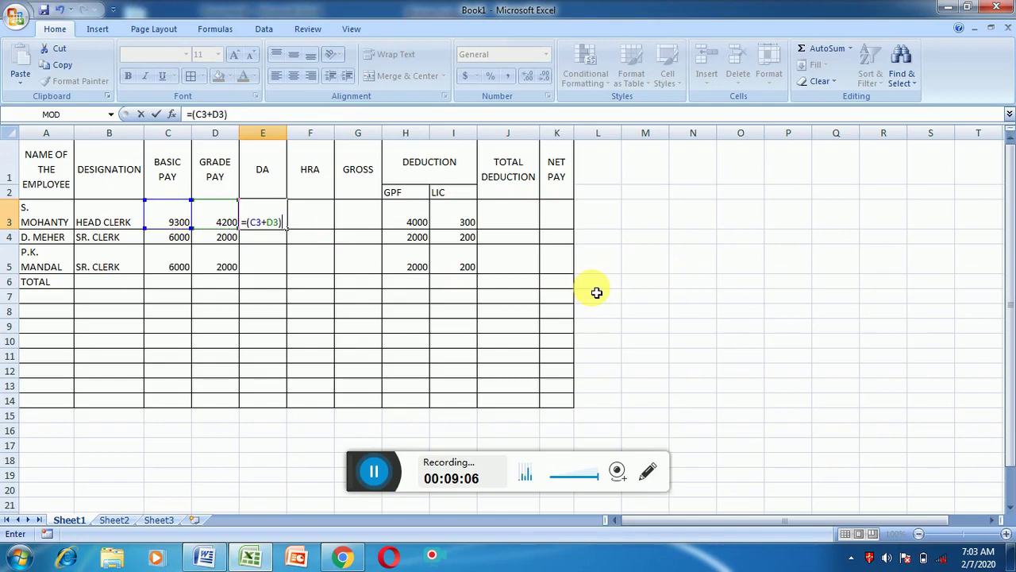
text(*139)
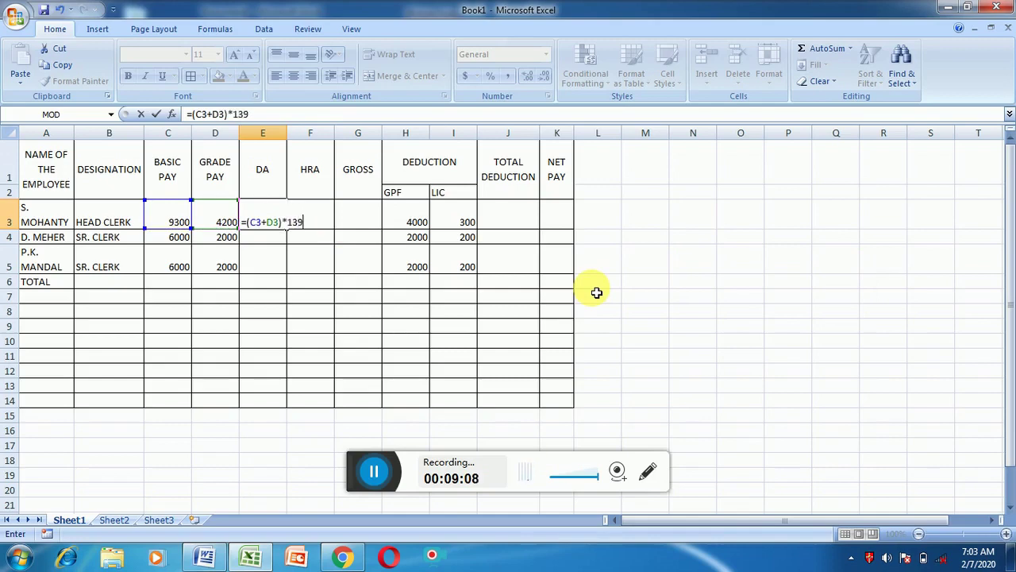
text(%)
key(Return)
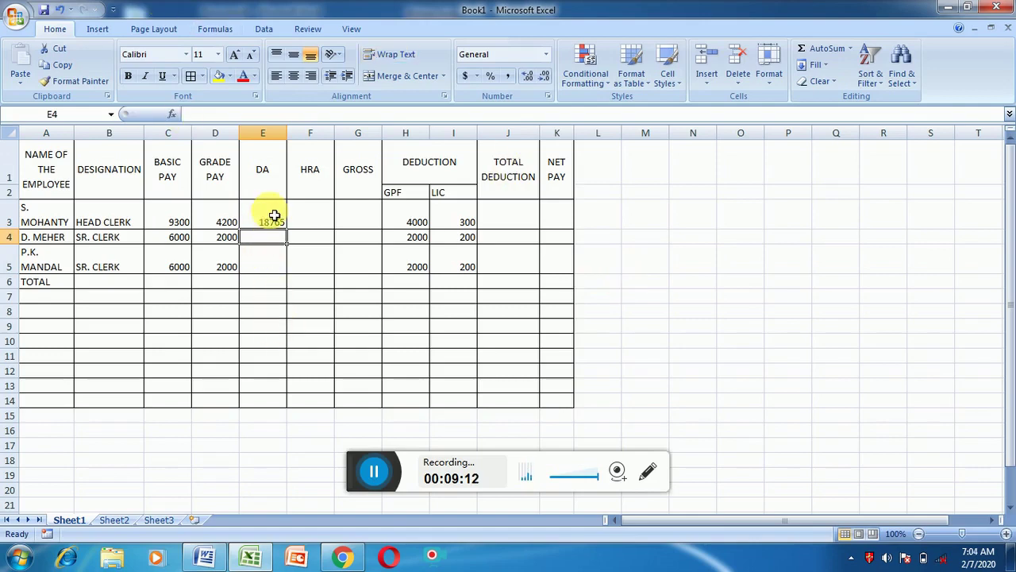
click(273, 216)
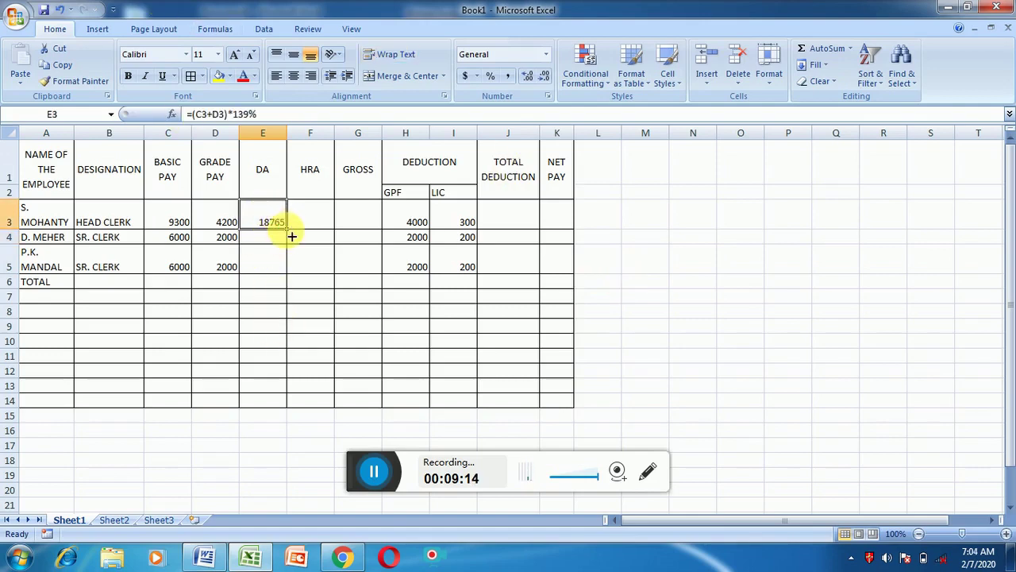
double_click(286, 229)
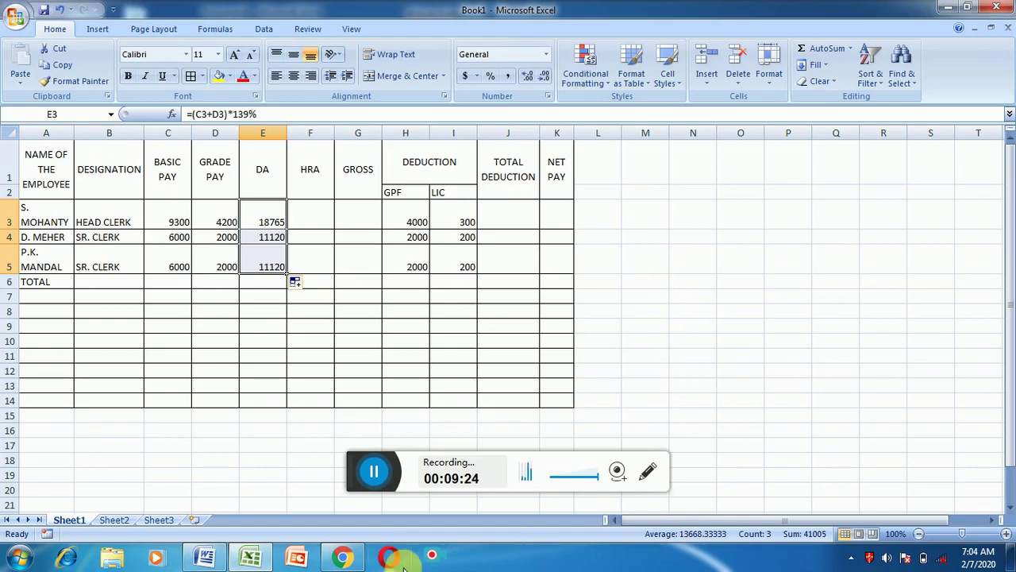
click(204, 555)
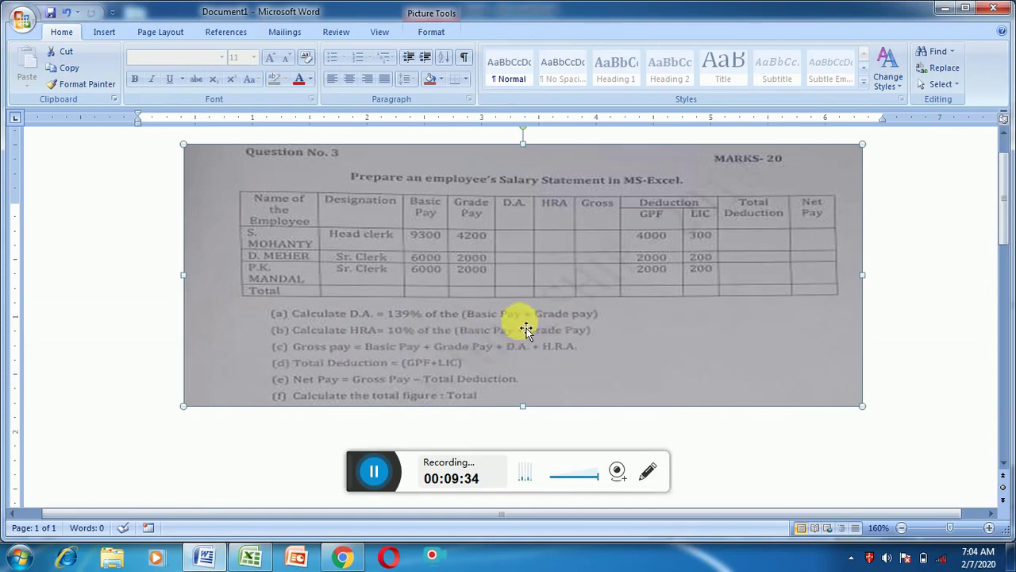
Enter =(C3+D3)*10% in F3 and fill it to F5, giving HRA 1350, 800, 800
click(252, 555)
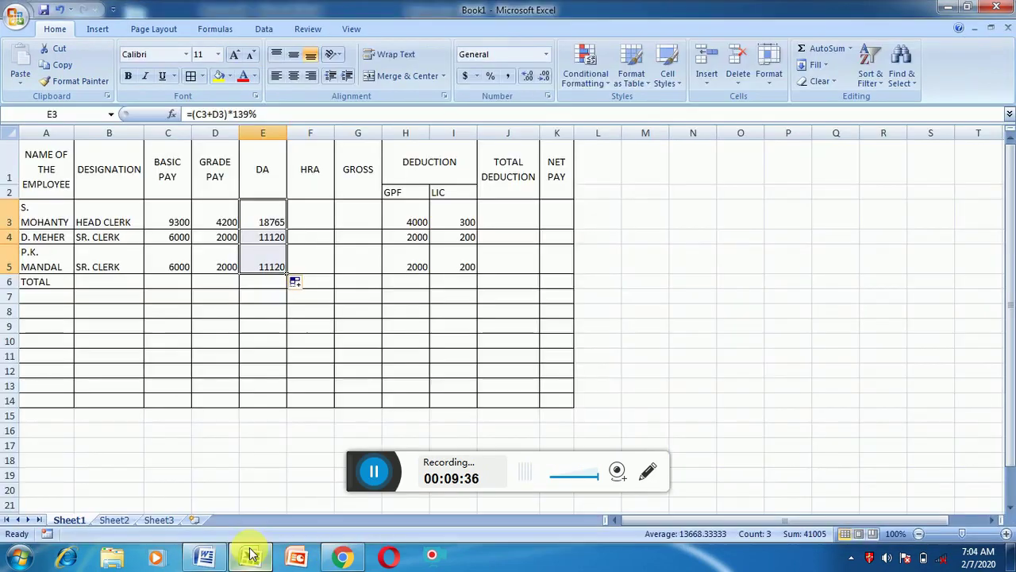
click(309, 212)
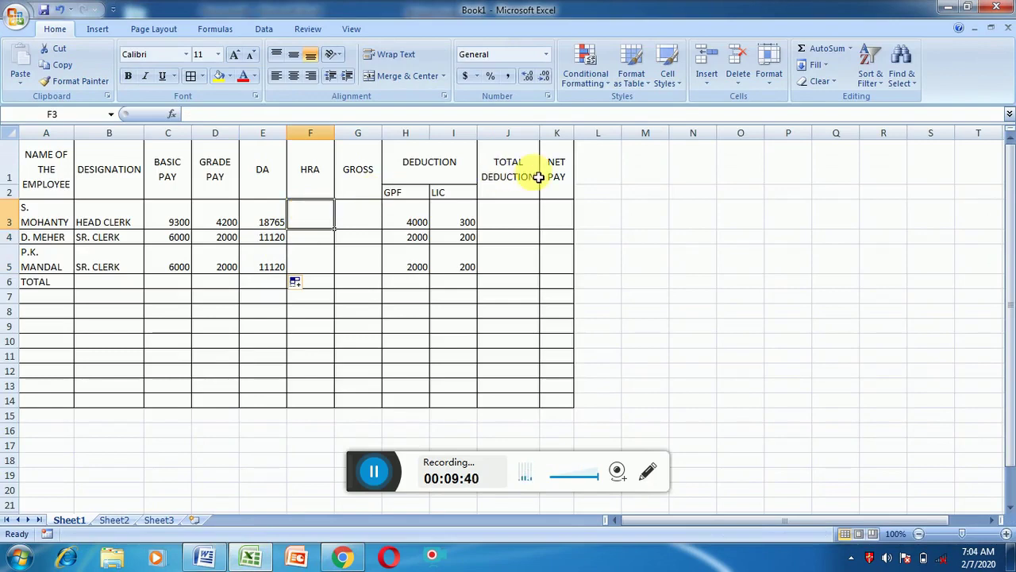
text(=()
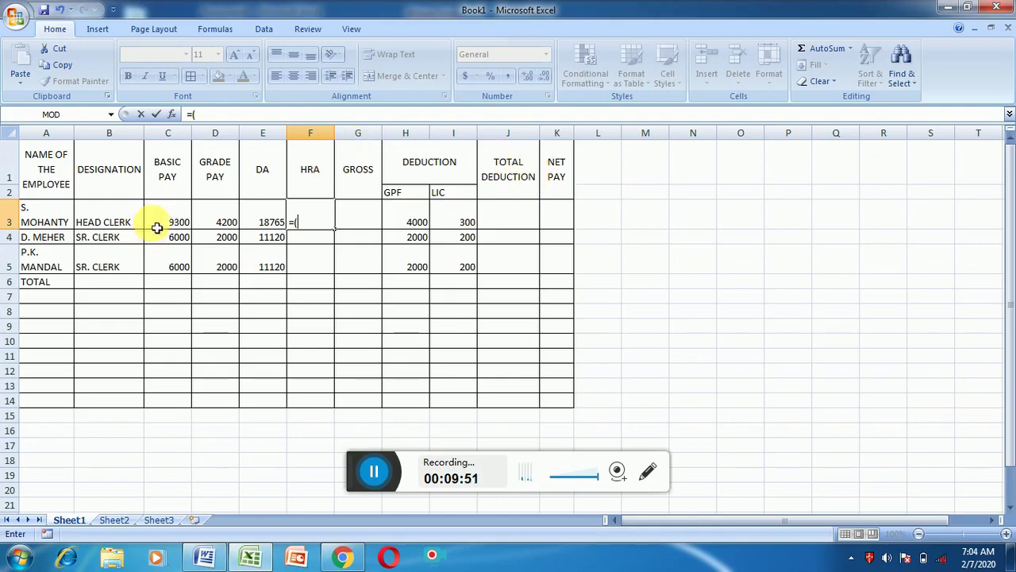
click(157, 227)
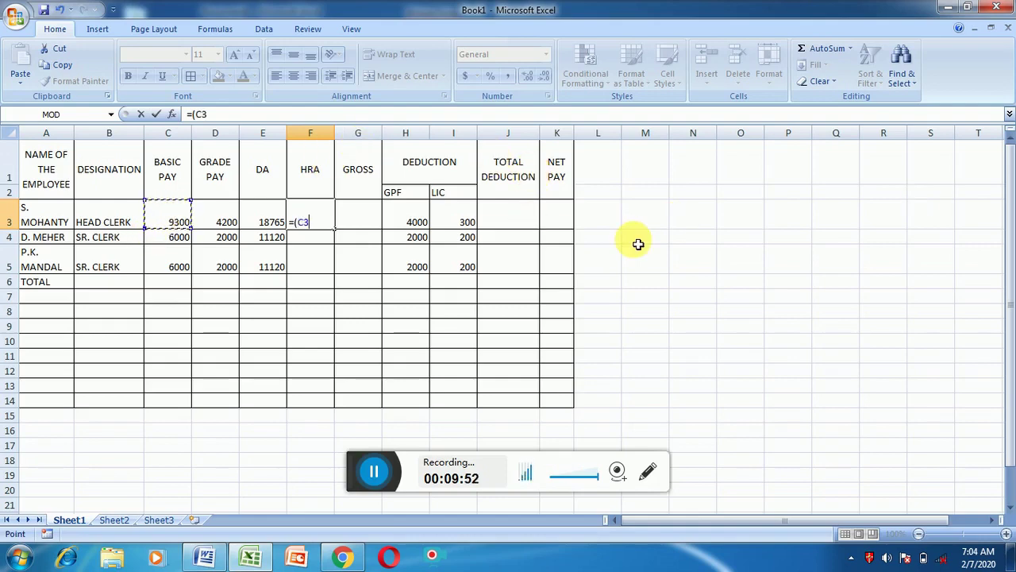
text(+)
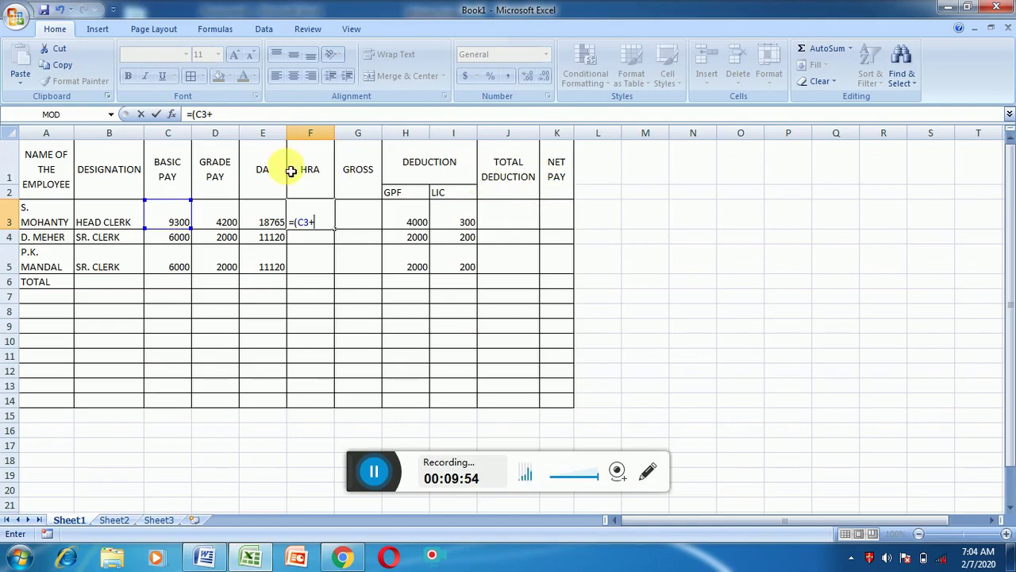
click(232, 214)
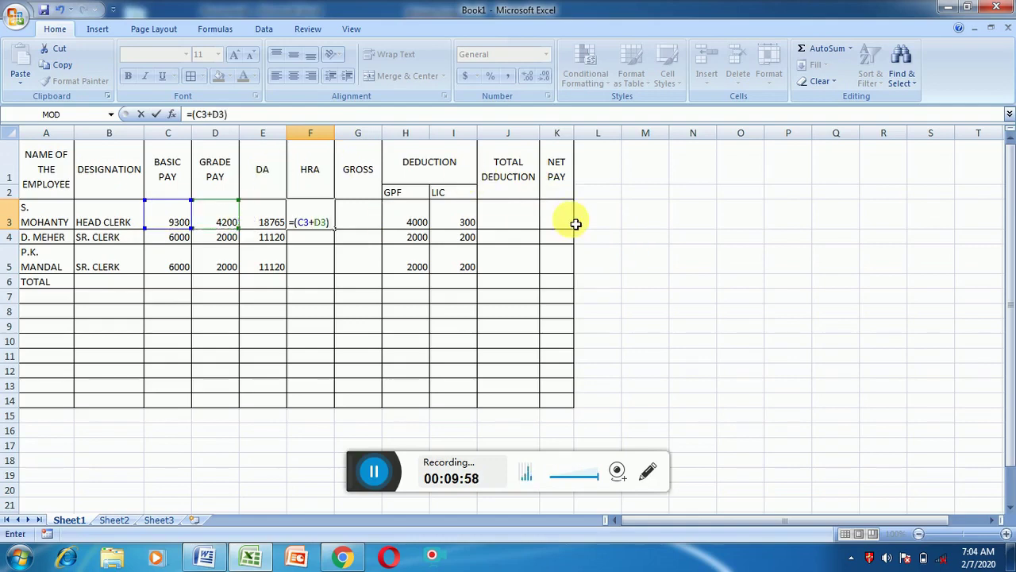
text(0)
key(Return)
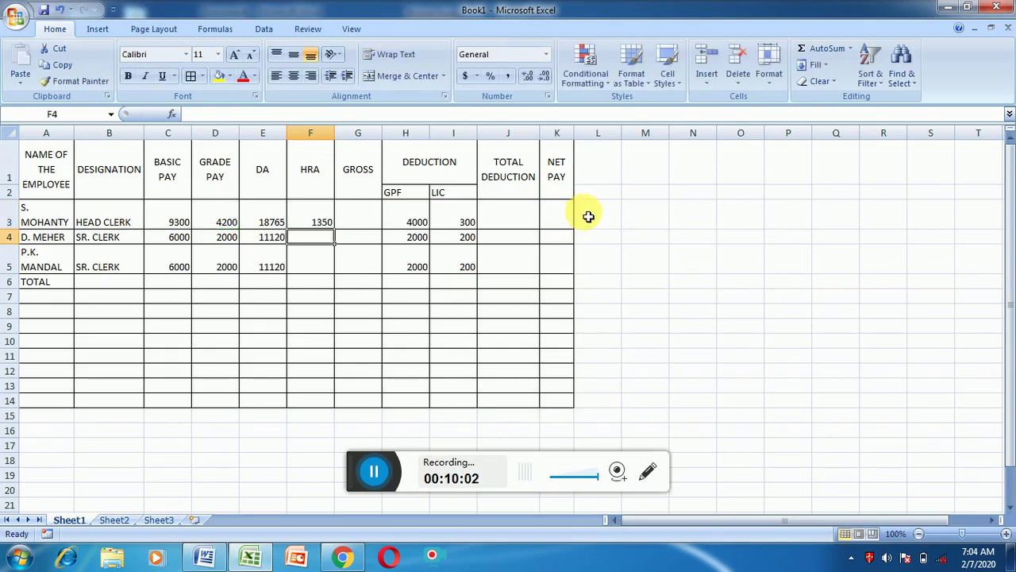
click(317, 220)
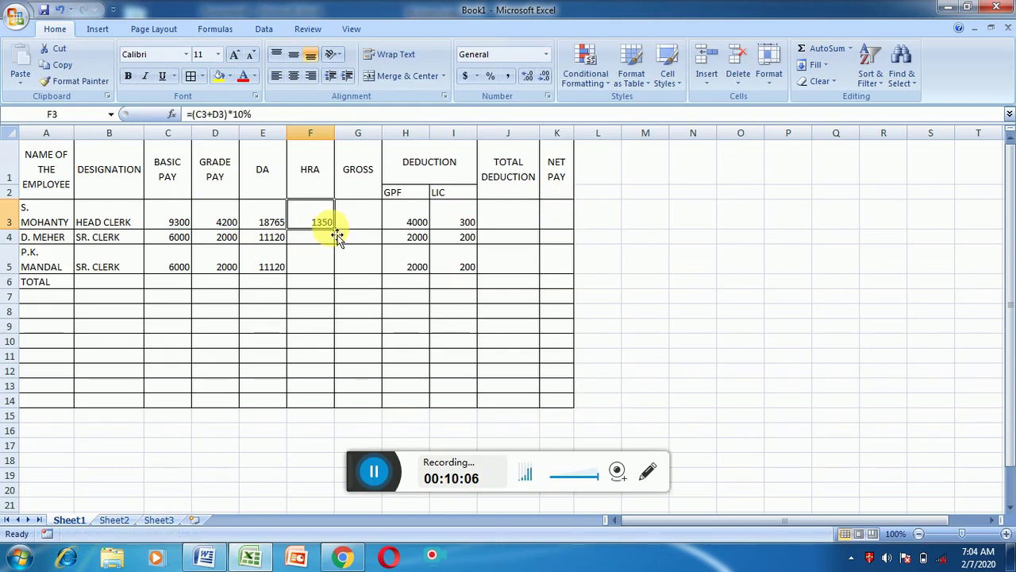
drag(341, 235, 340, 273)
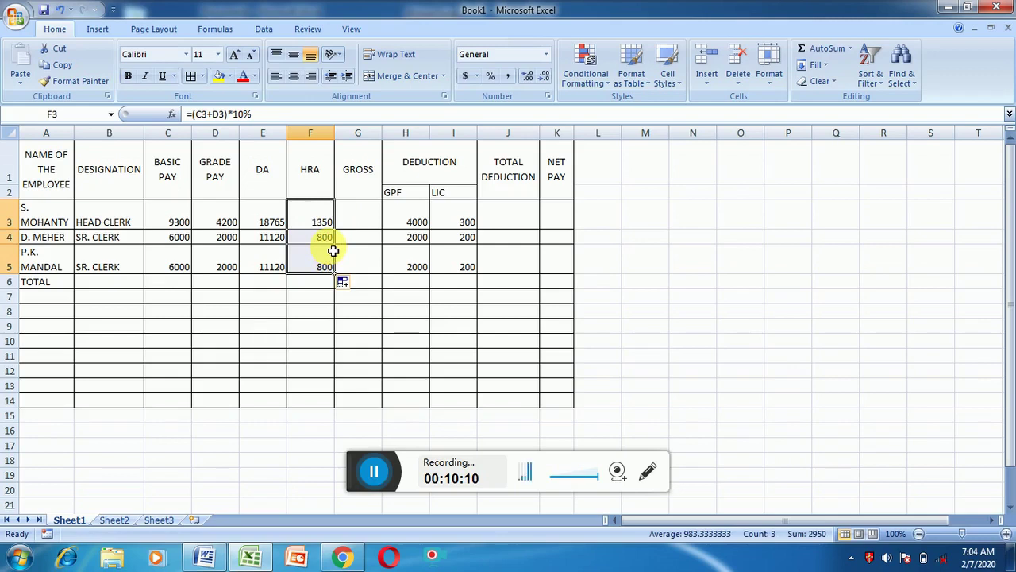
click(362, 215)
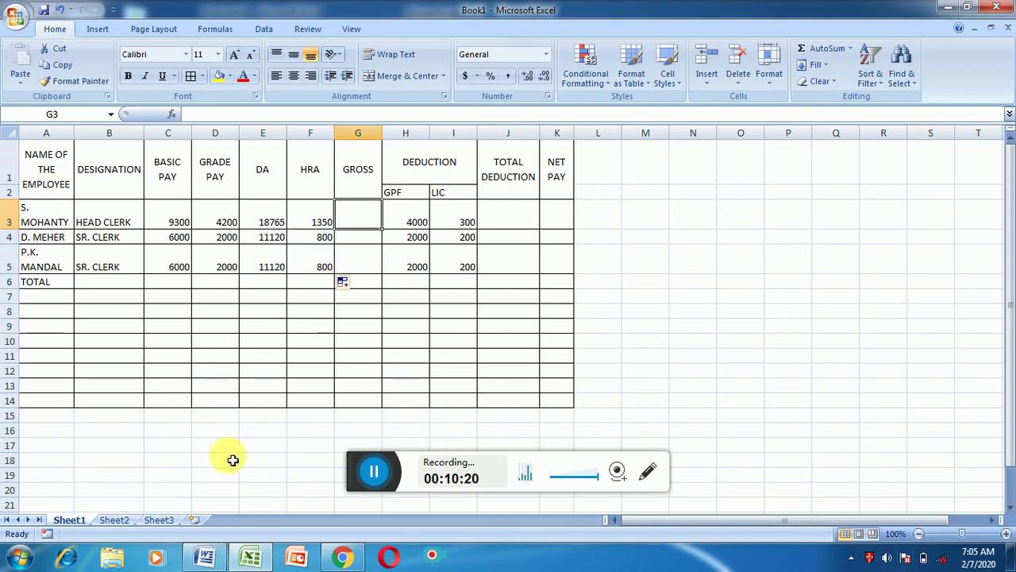
Review the salary calculation rules in the Word question, then begin a formula in G3
click(205, 558)
click(331, 375)
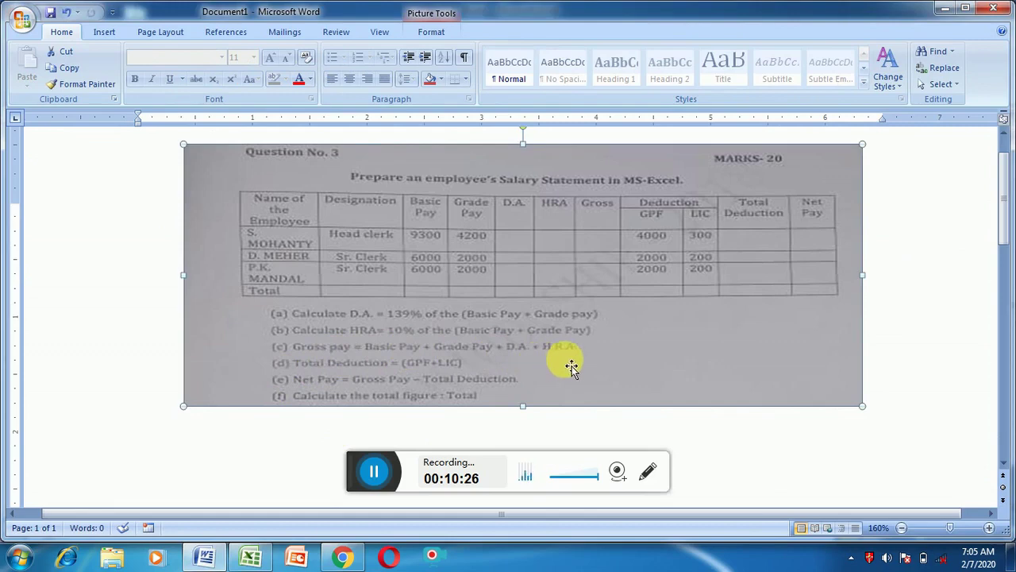
click(250, 556)
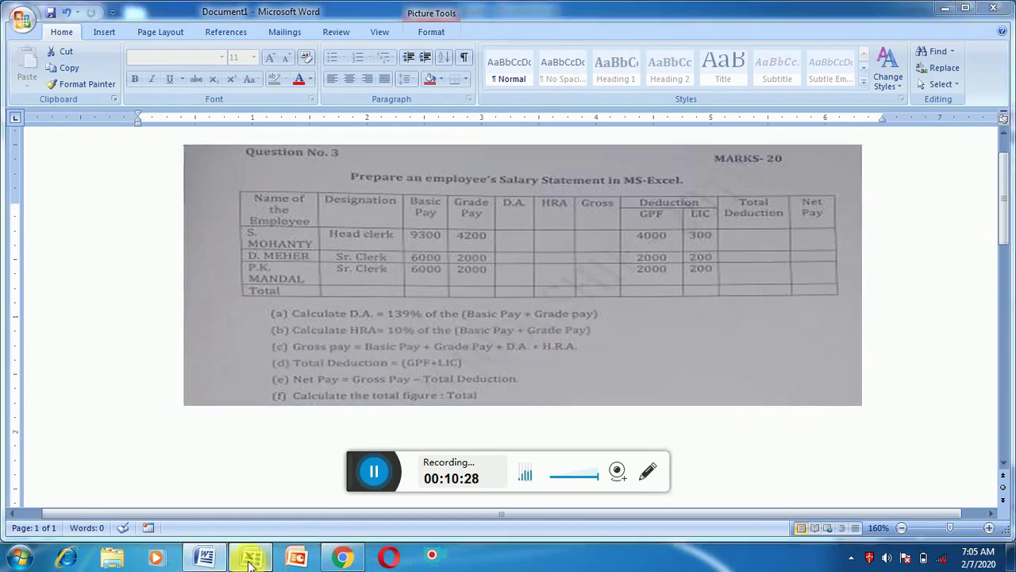
click(361, 215)
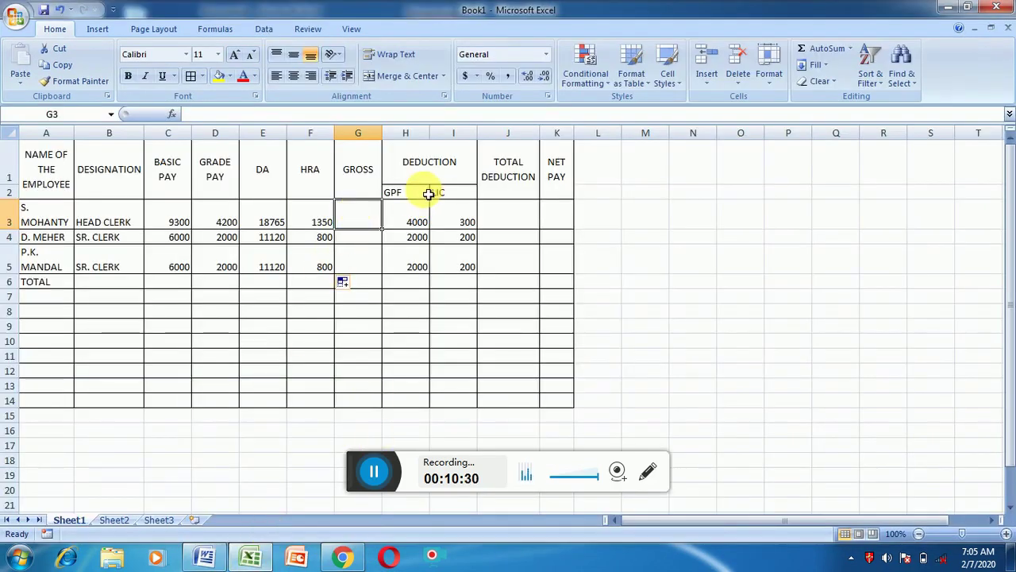
text(=)
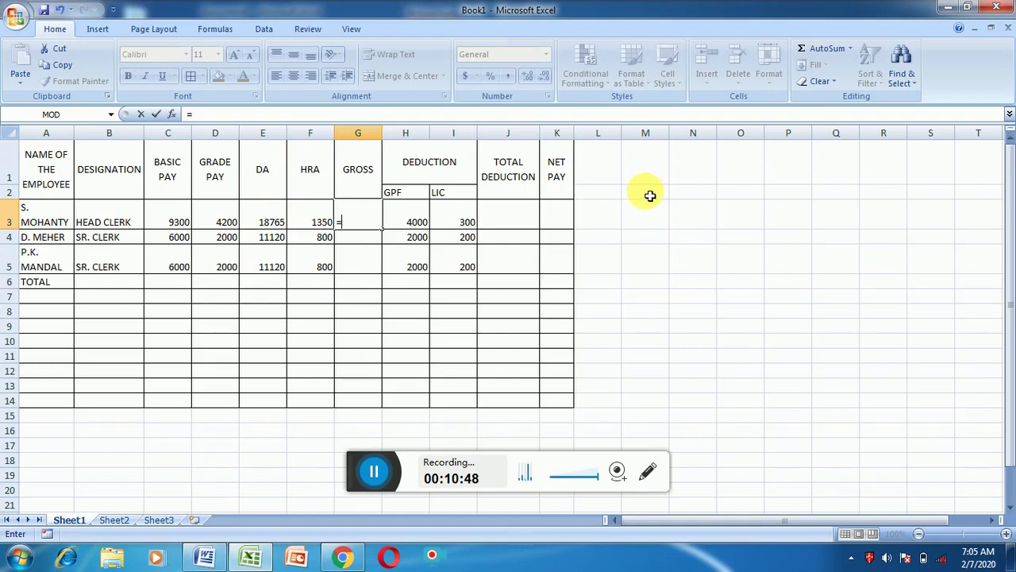
Enter =SUM(C3:F3) in G3 and fill it to G5, giving gross 33615, 19920, 19920
text(SUM)
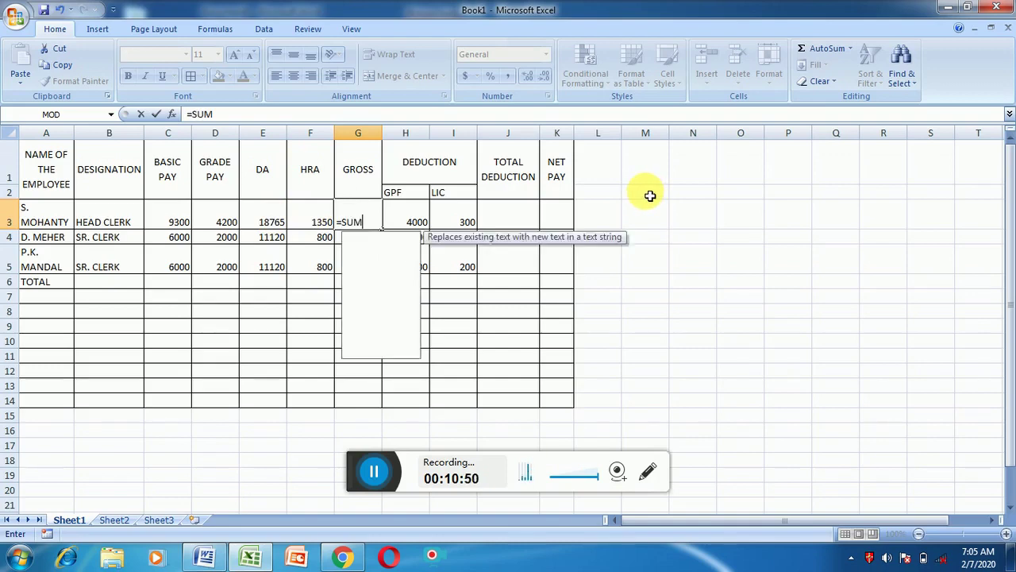
text(()
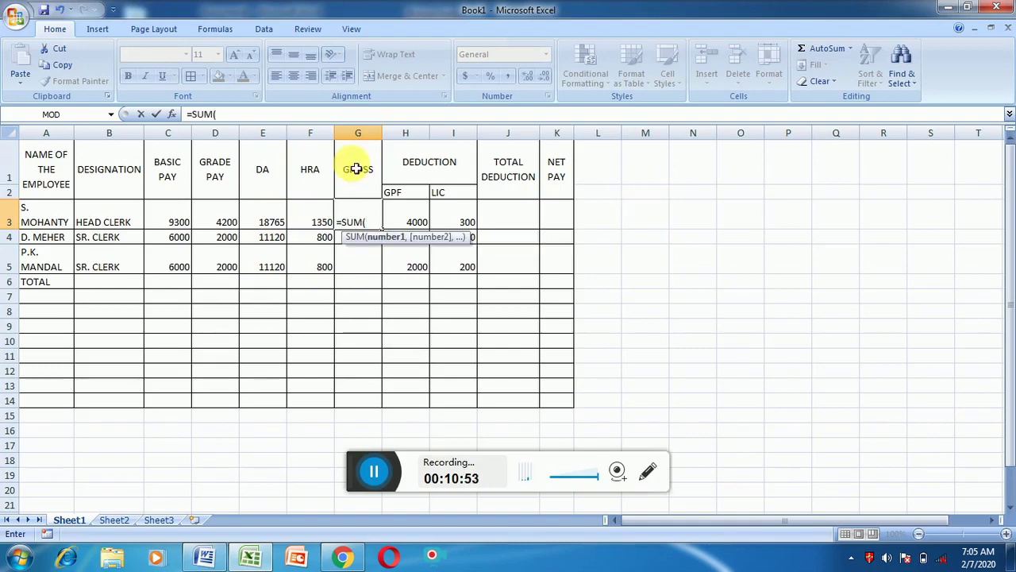
drag(170, 216, 329, 215)
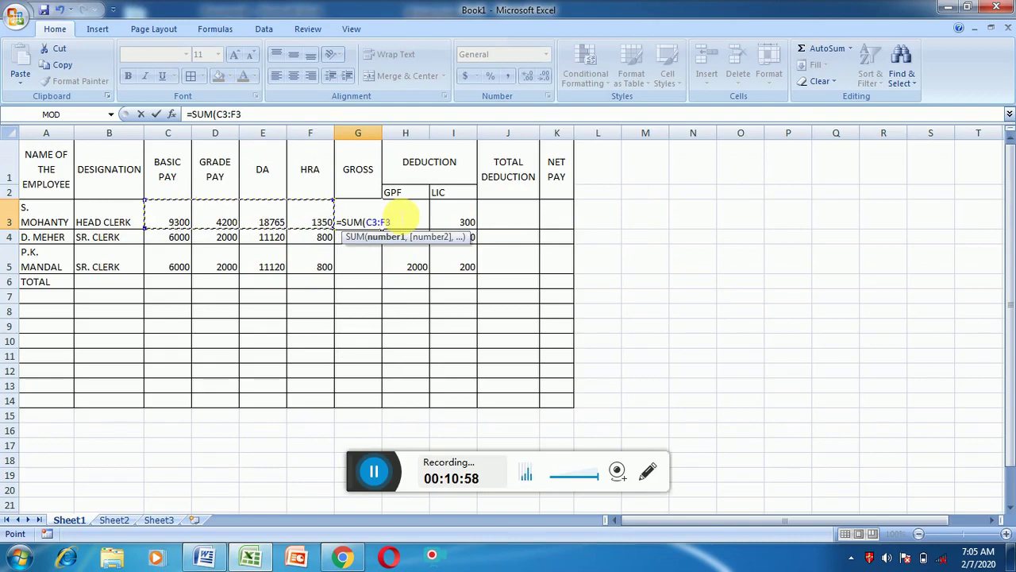
key(Return)
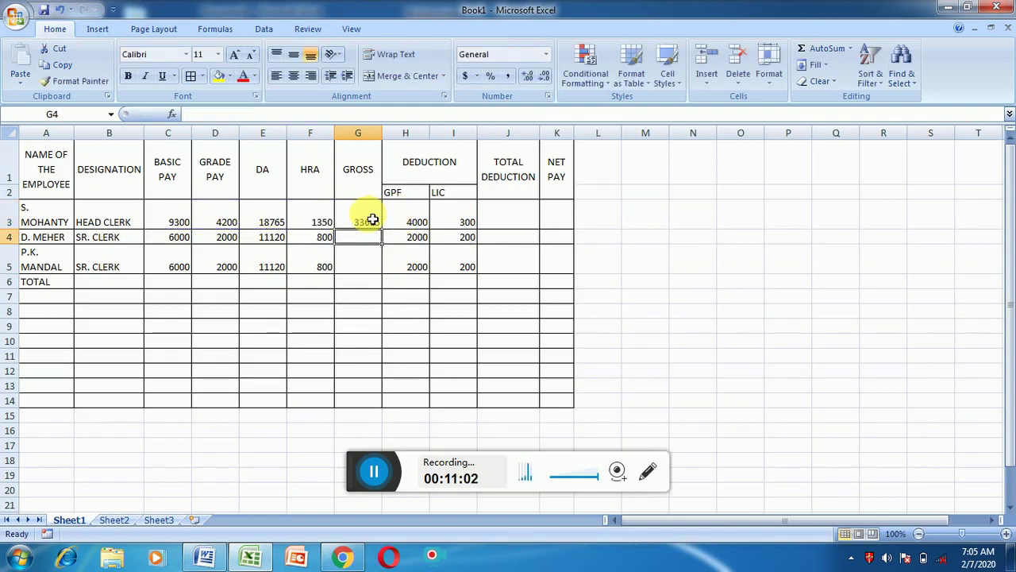
click(368, 223)
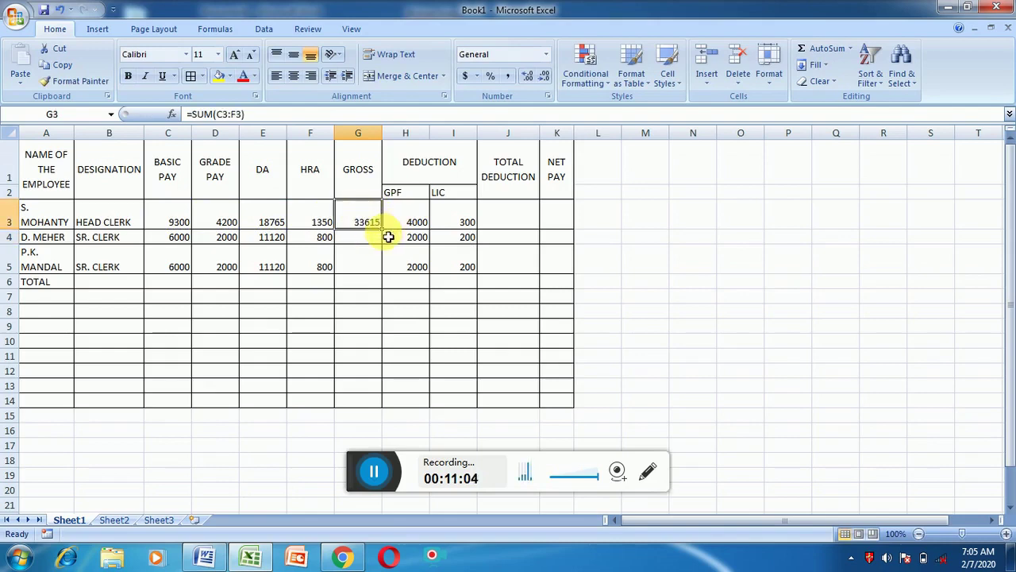
drag(386, 234, 386, 272)
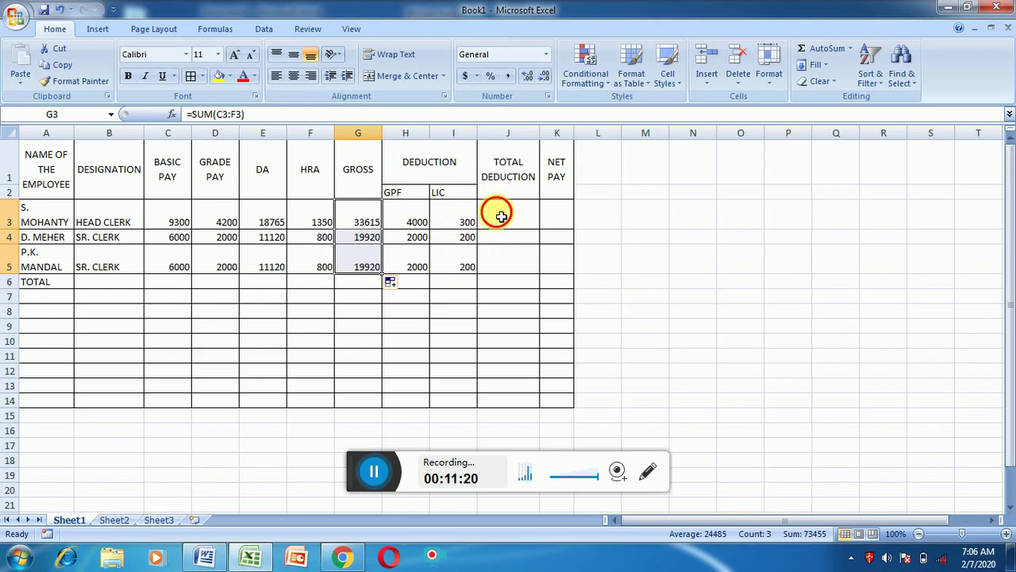
click(495, 211)
Enter =H3+I3 in J3 and fill it to J5, giving total deductions 4300, 2200, 2200
text(=)
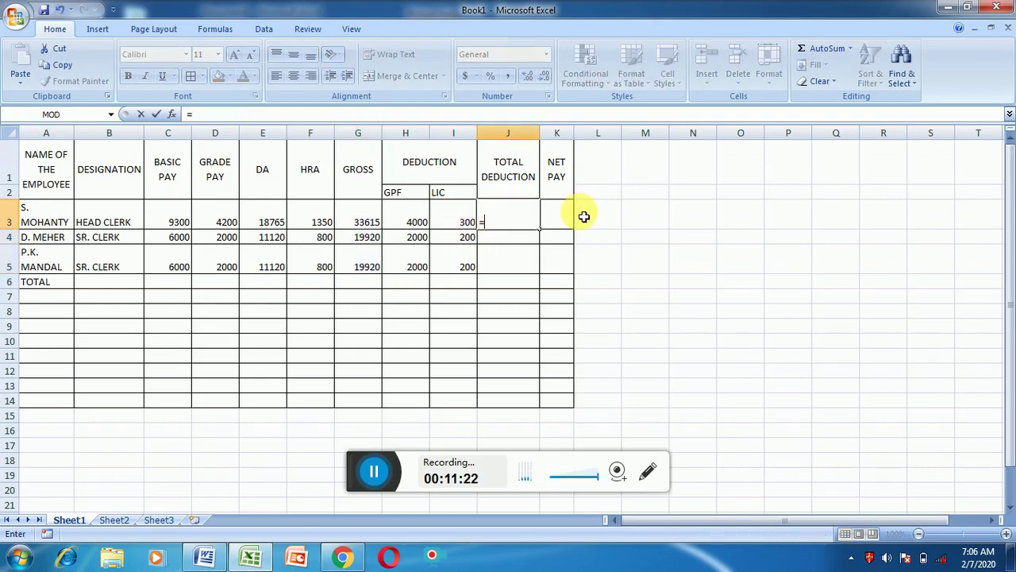
click(417, 222)
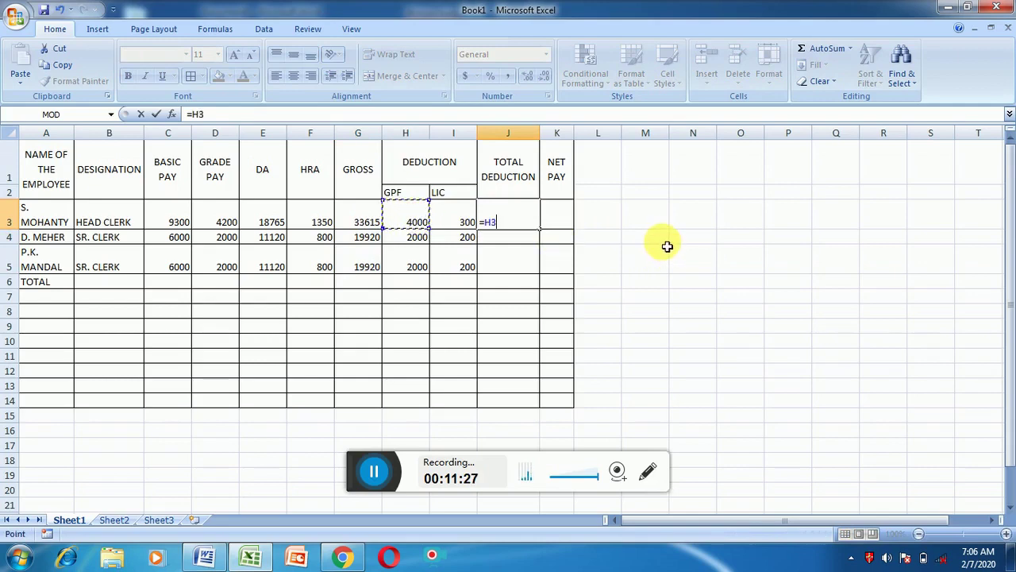
text(+)
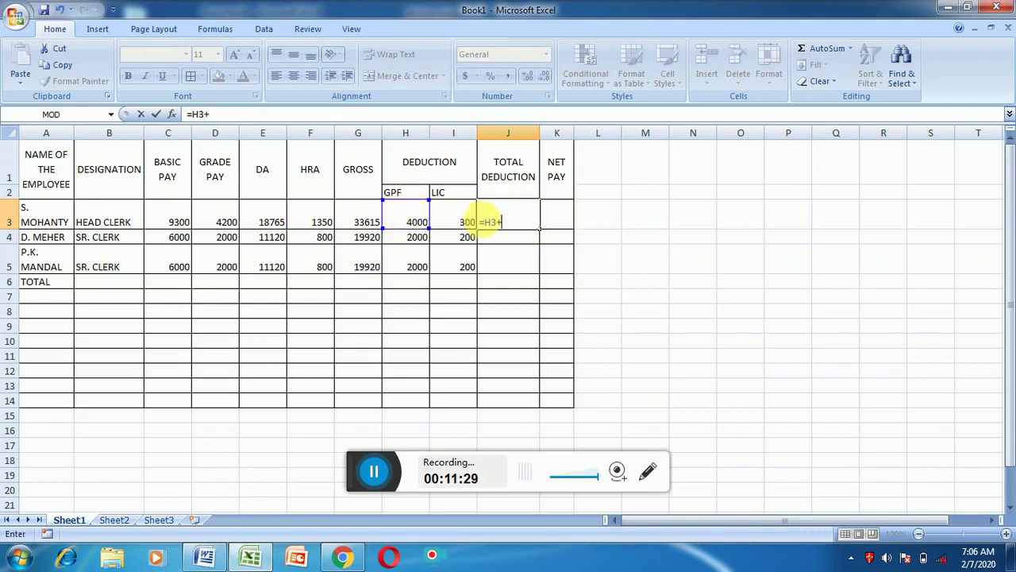
click(464, 218)
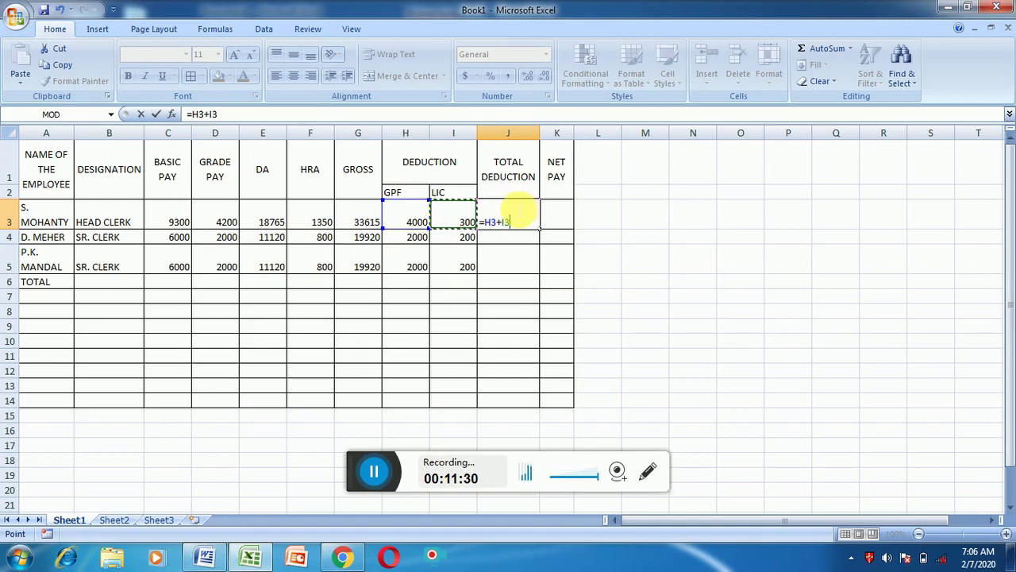
key(Return)
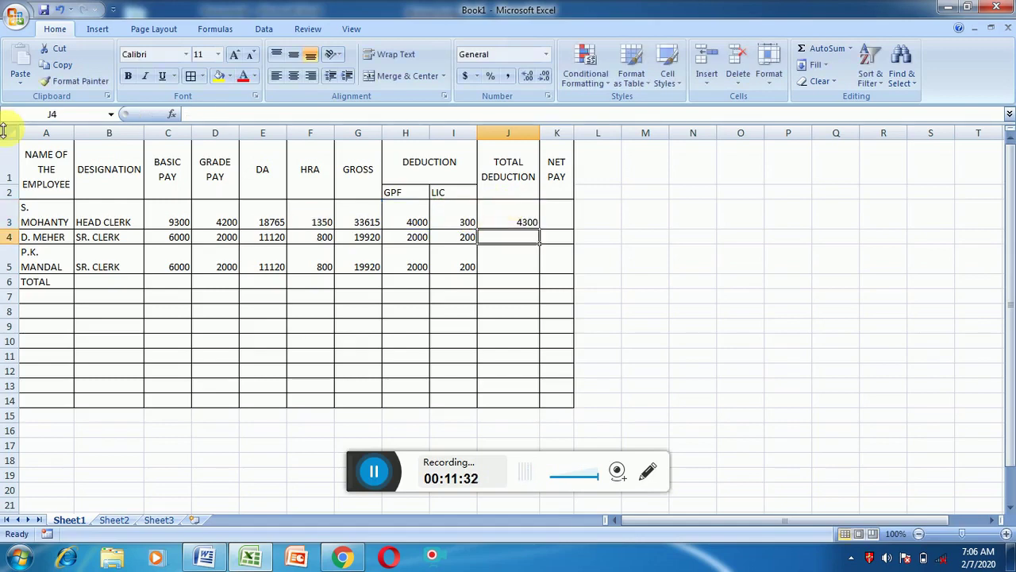
click(529, 220)
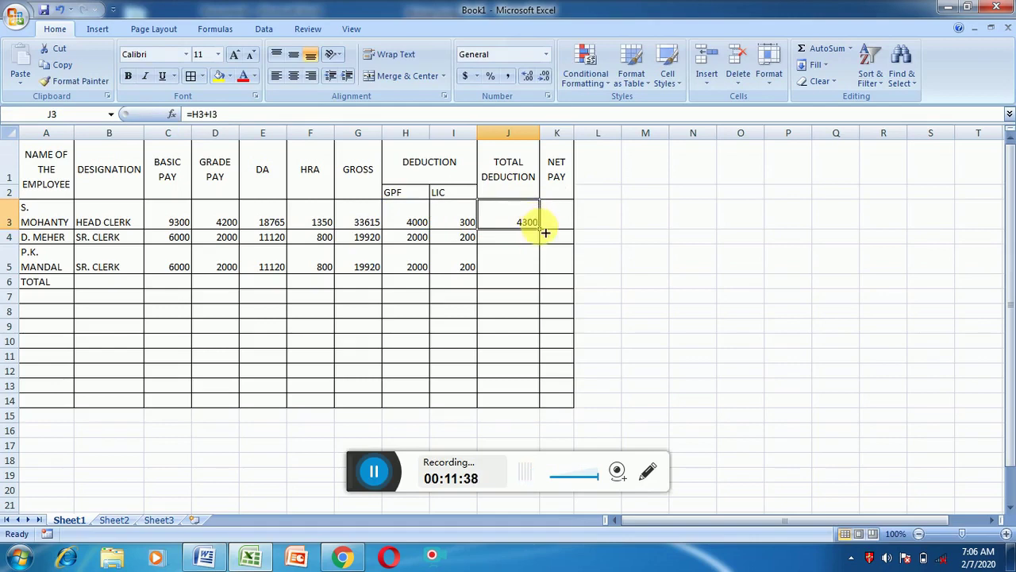
drag(546, 233, 545, 270)
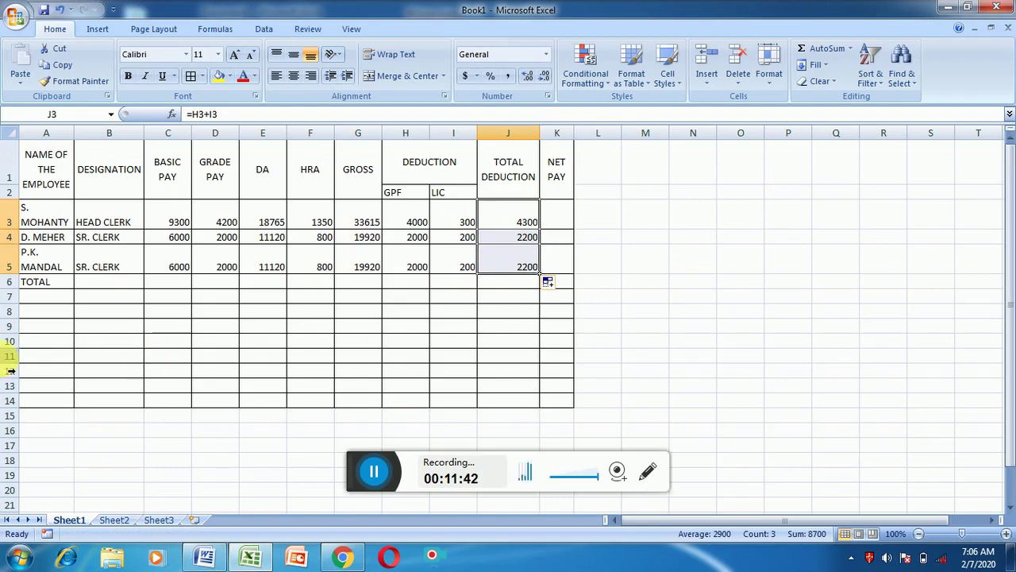
click(565, 225)
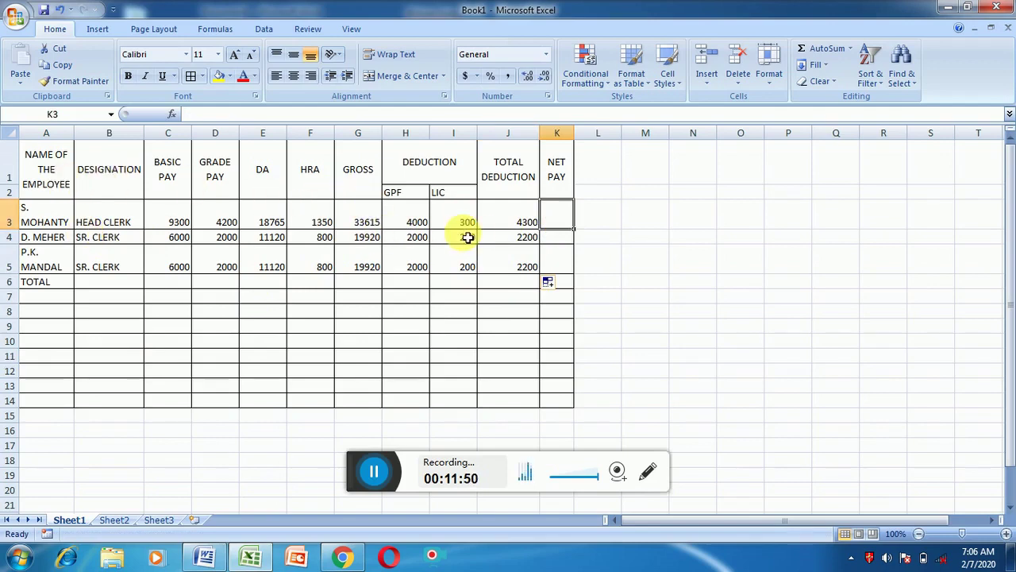
Enter =G3-J3 in K3 and fill it to K5, giving net pay 29315, 17720, 17720
text(=)
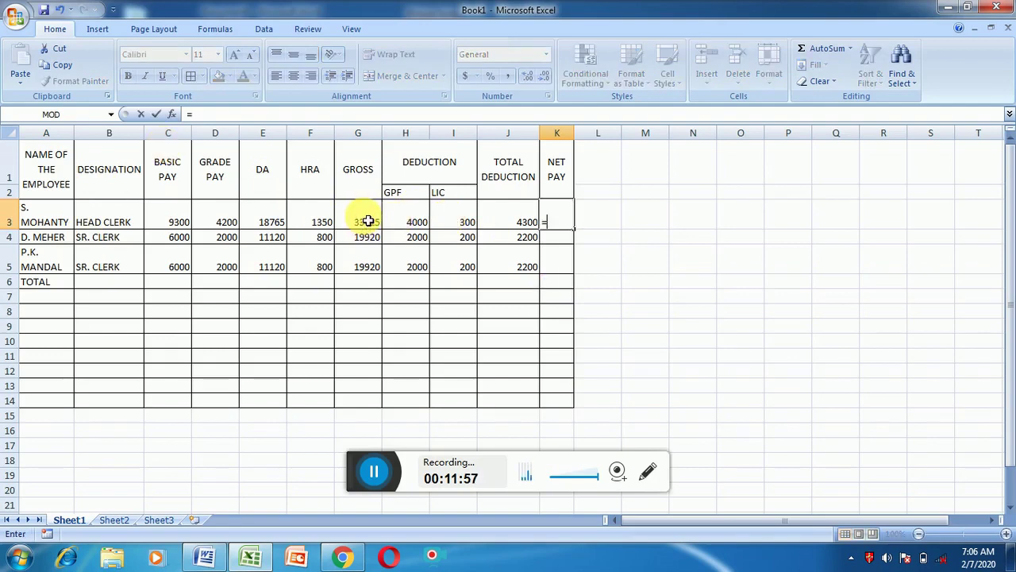
click(368, 221)
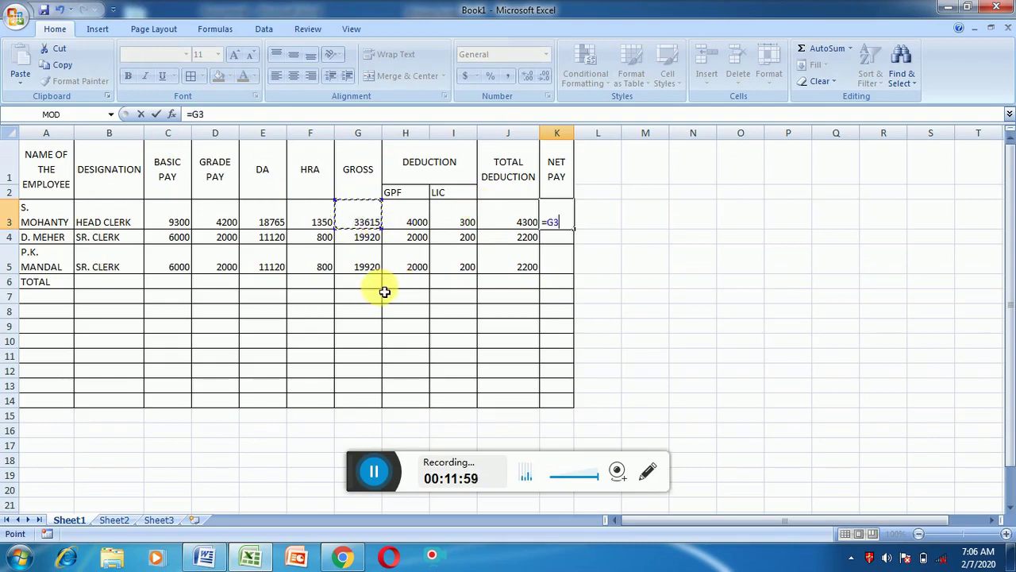
text(-)
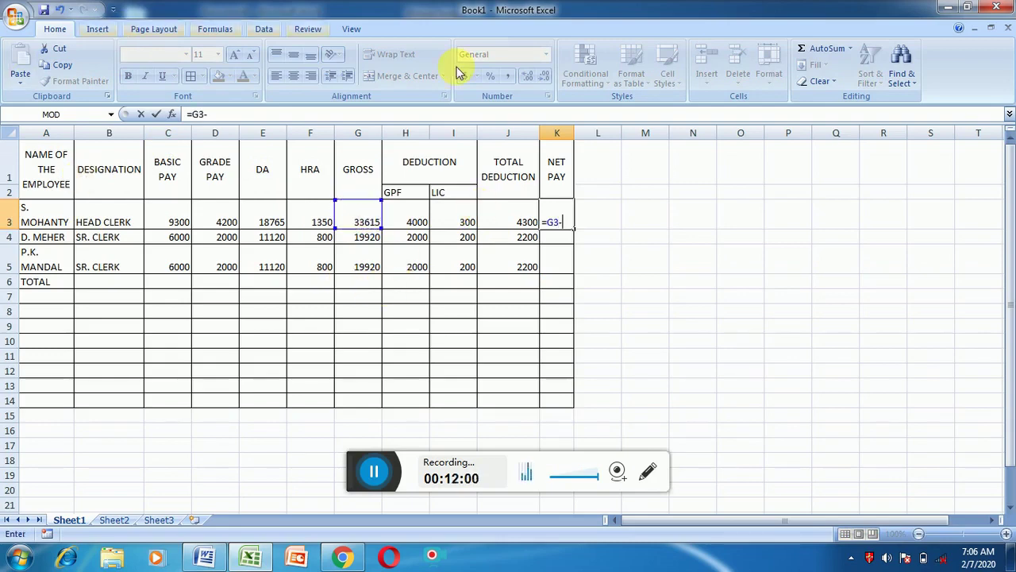
click(524, 212)
key(Return)
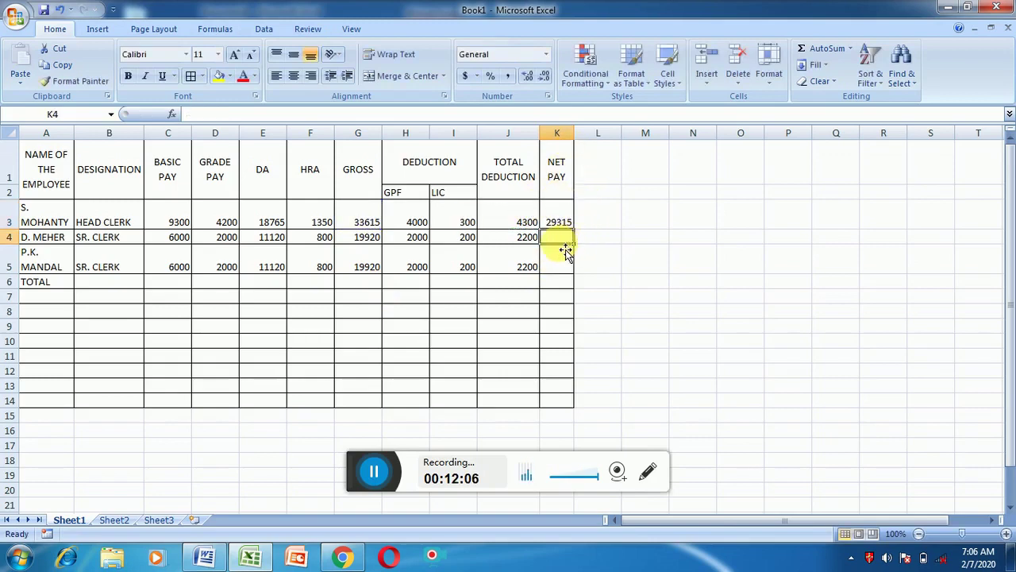
click(567, 220)
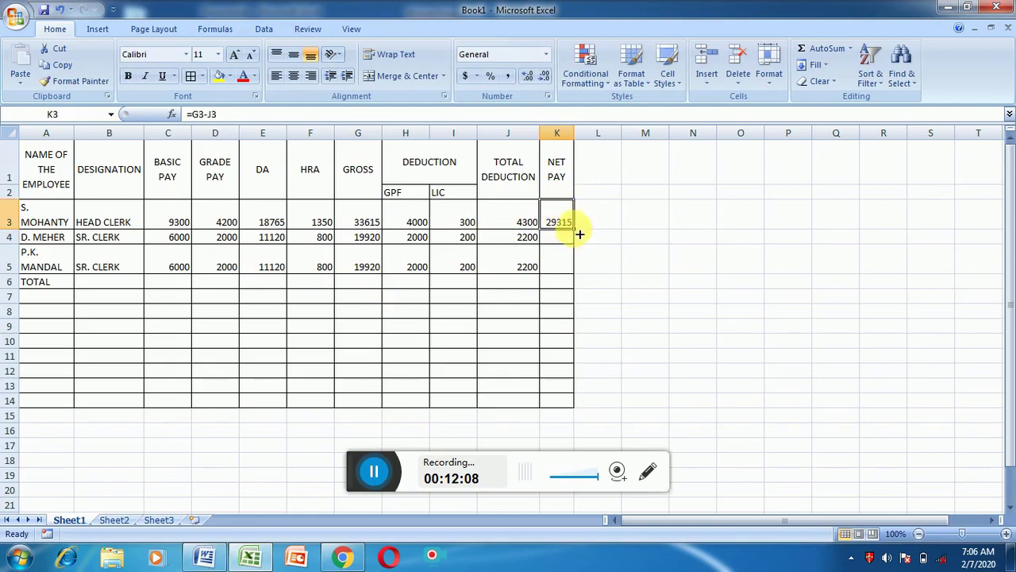
drag(578, 232, 578, 272)
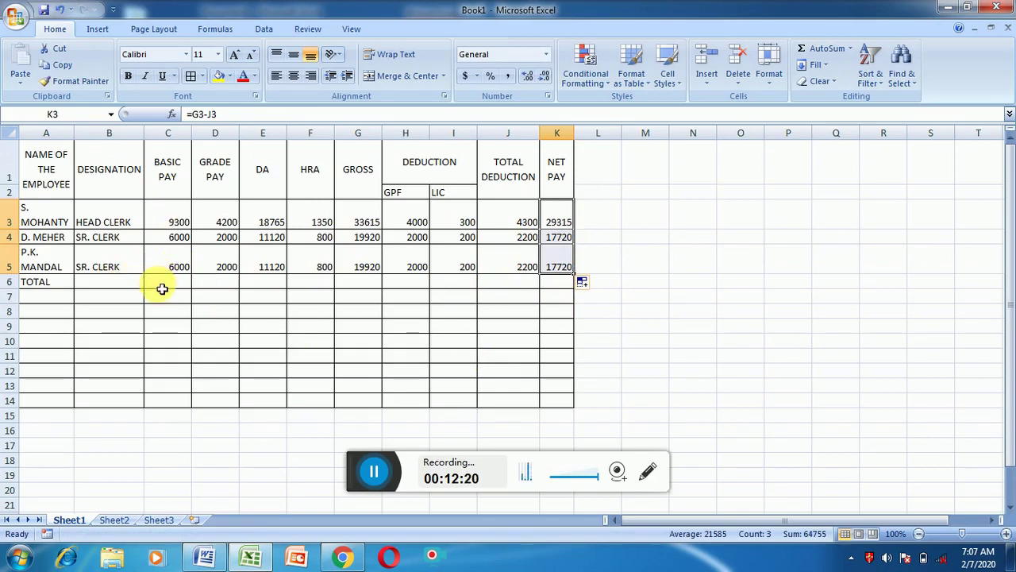
Enter =SUM(C3:C5) in C6 for a BASIC PAY total of 21300
click(162, 286)
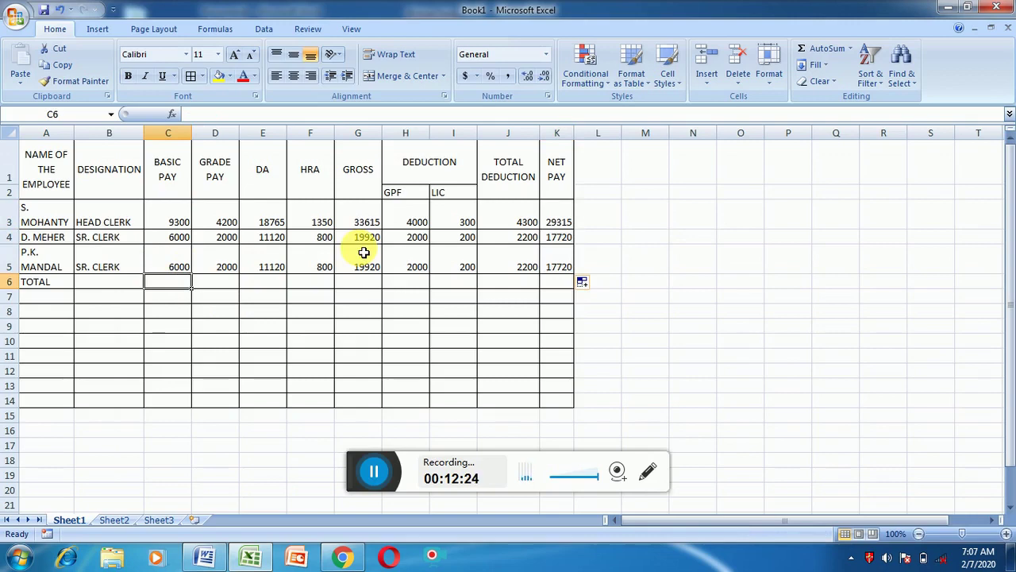
text(=)
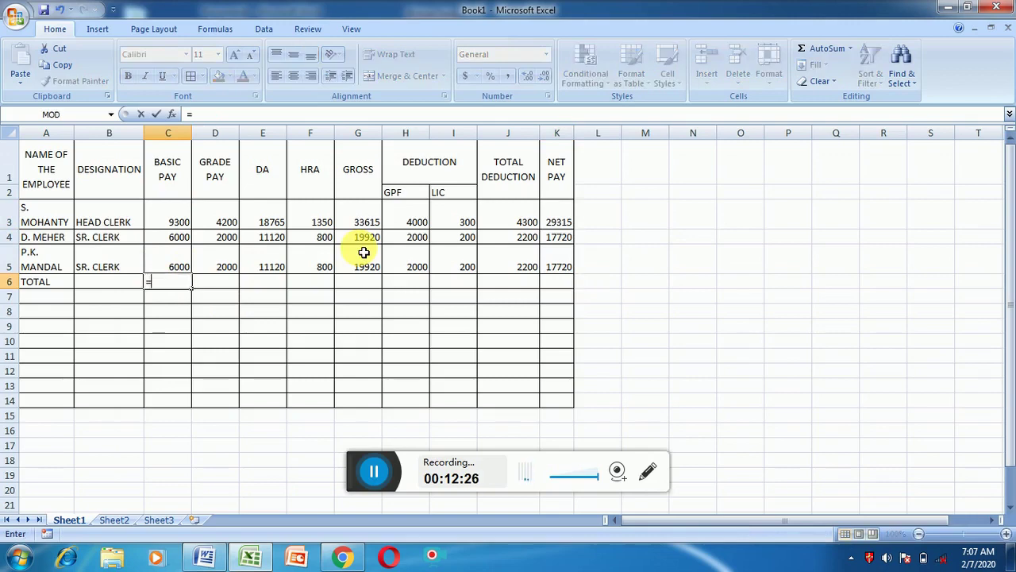
text(SUM)
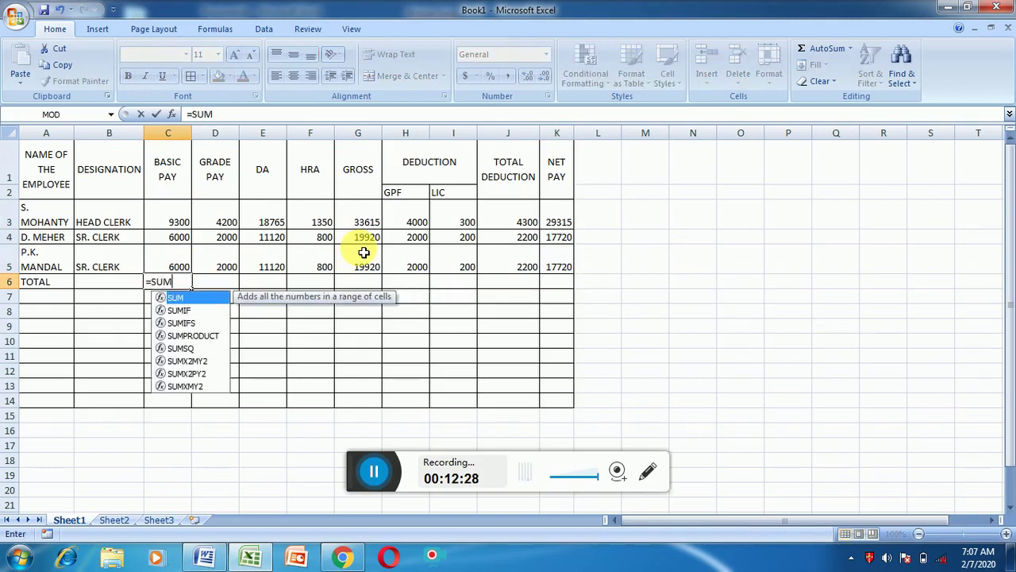
text(()
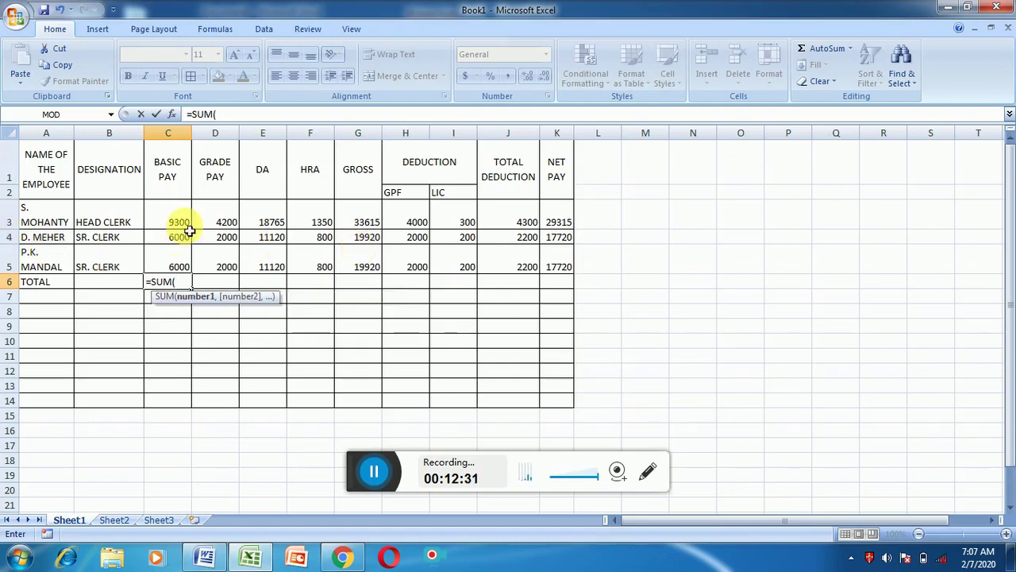
drag(176, 216, 179, 260)
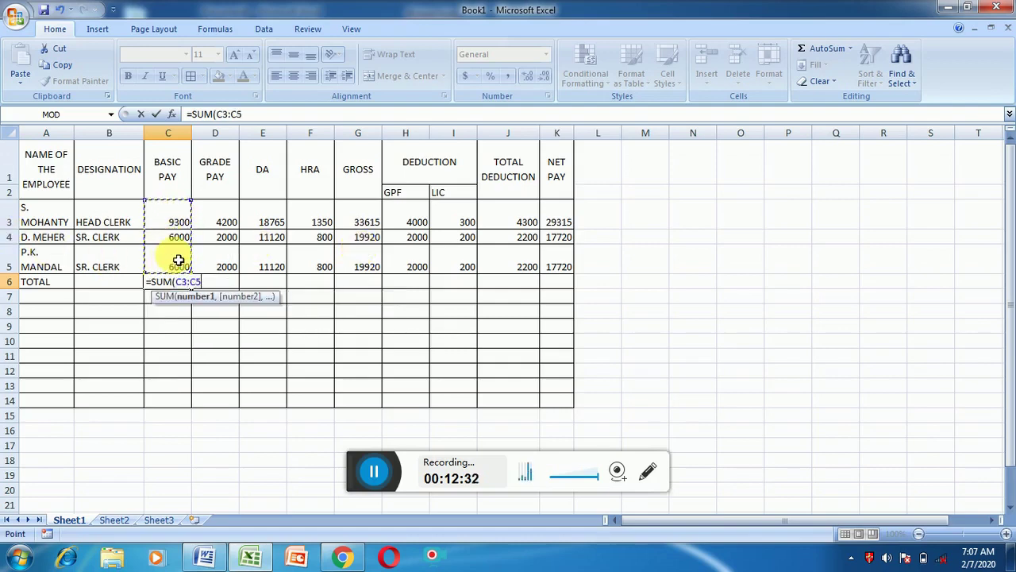
text())
key(Return)
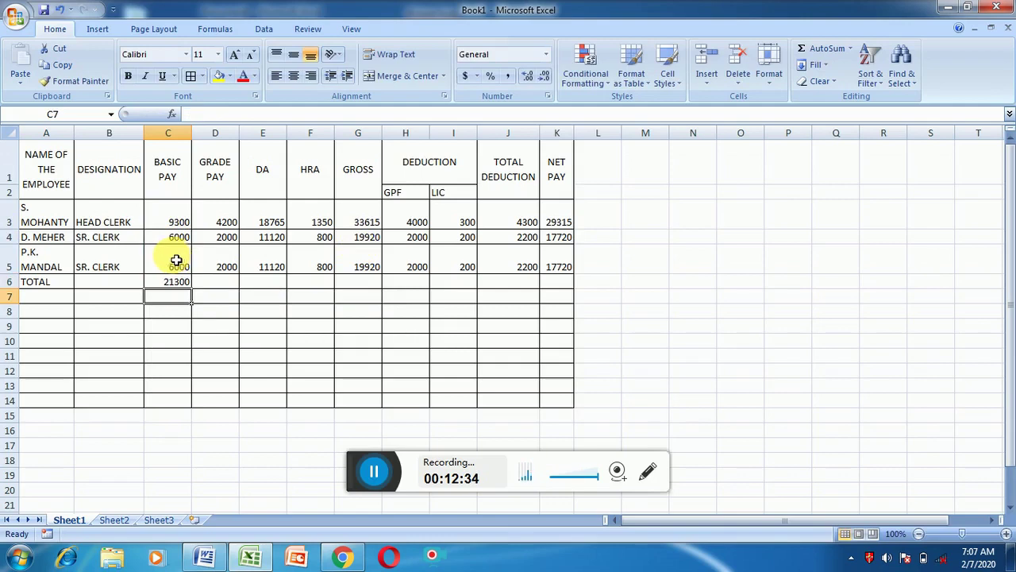
click(182, 282)
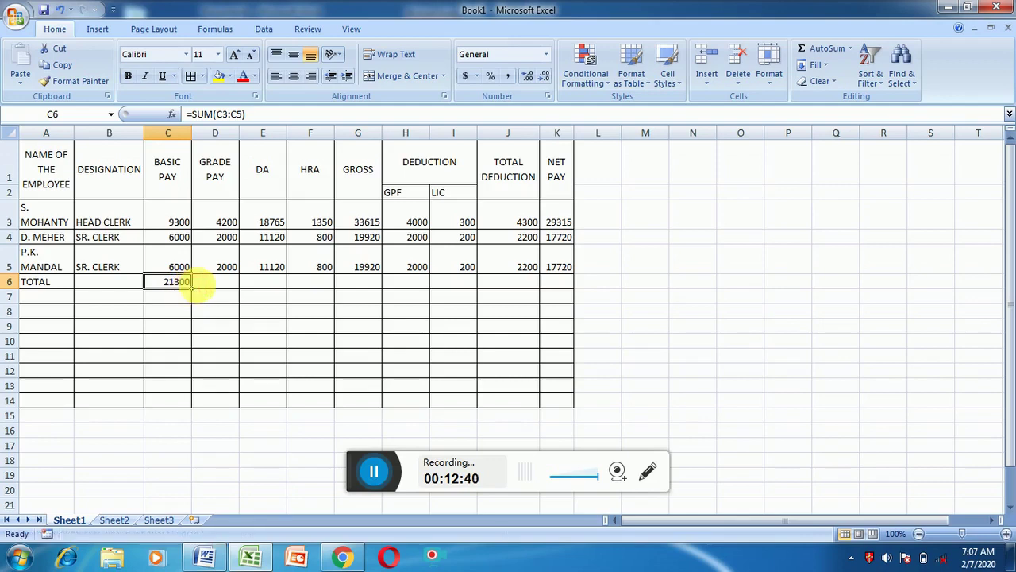
Enter =SUM(D3:D5) in D6 for a GRADE PAY total of 8200
click(210, 284)
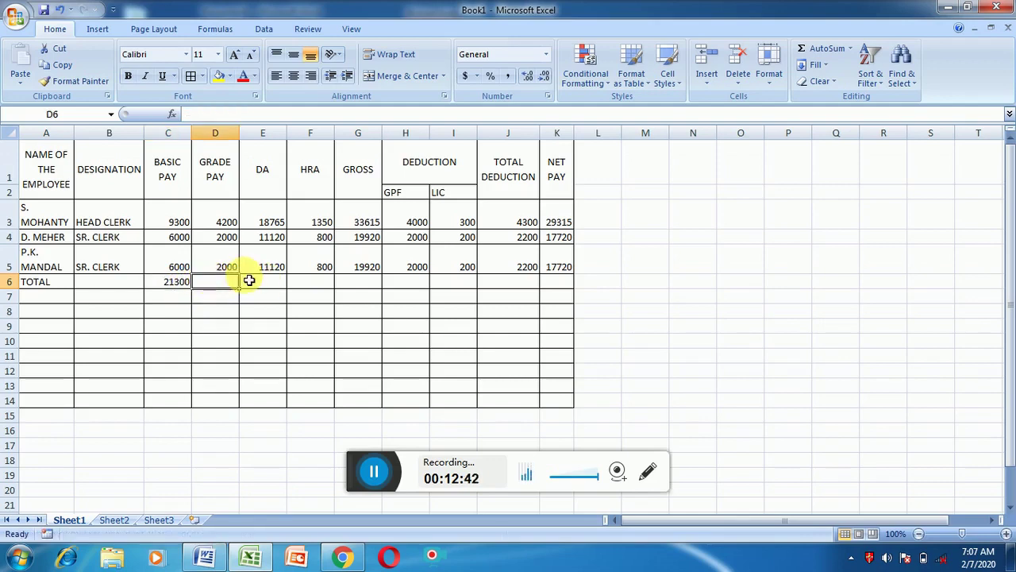
text(=)
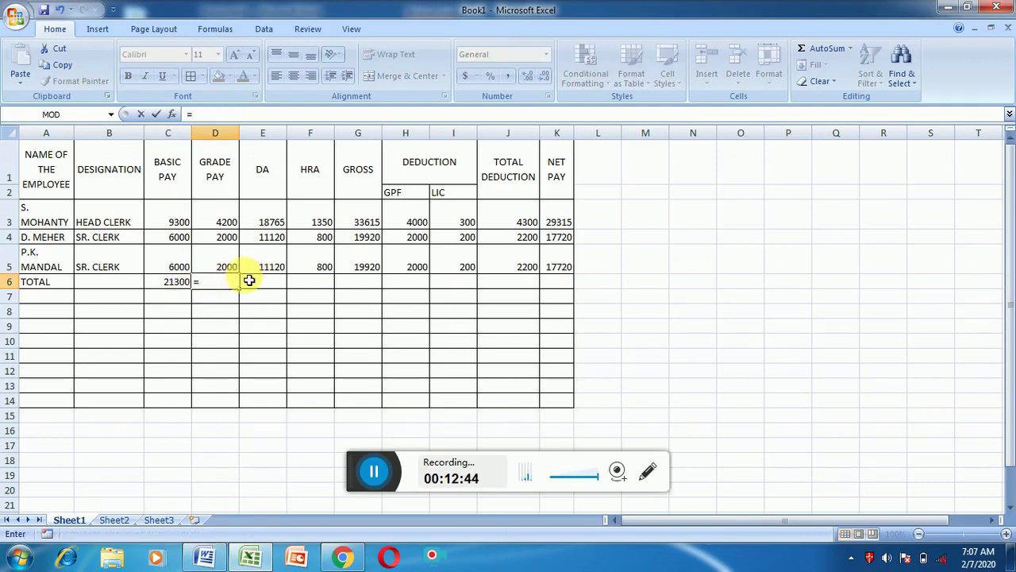
text(SUM)
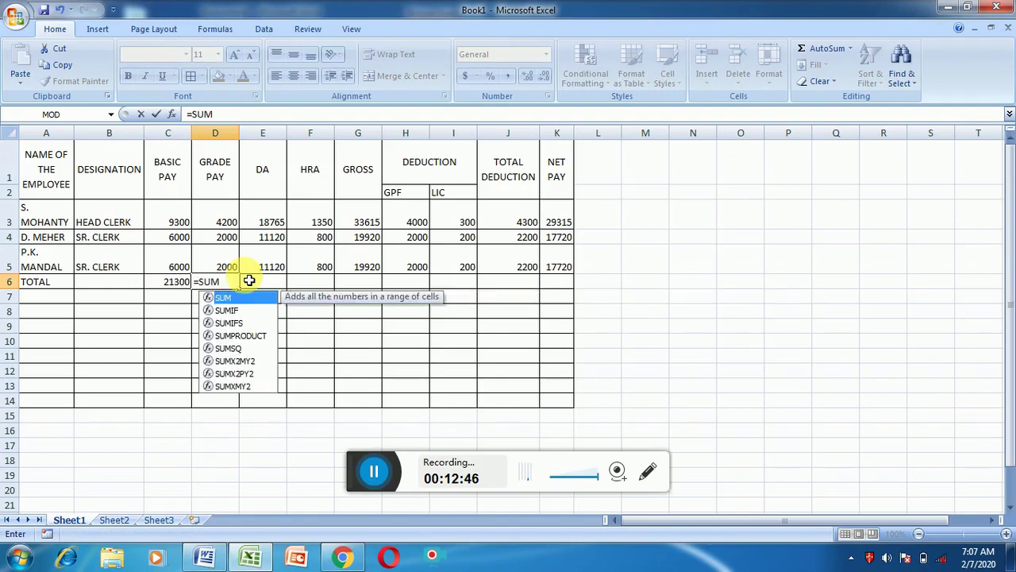
text(()
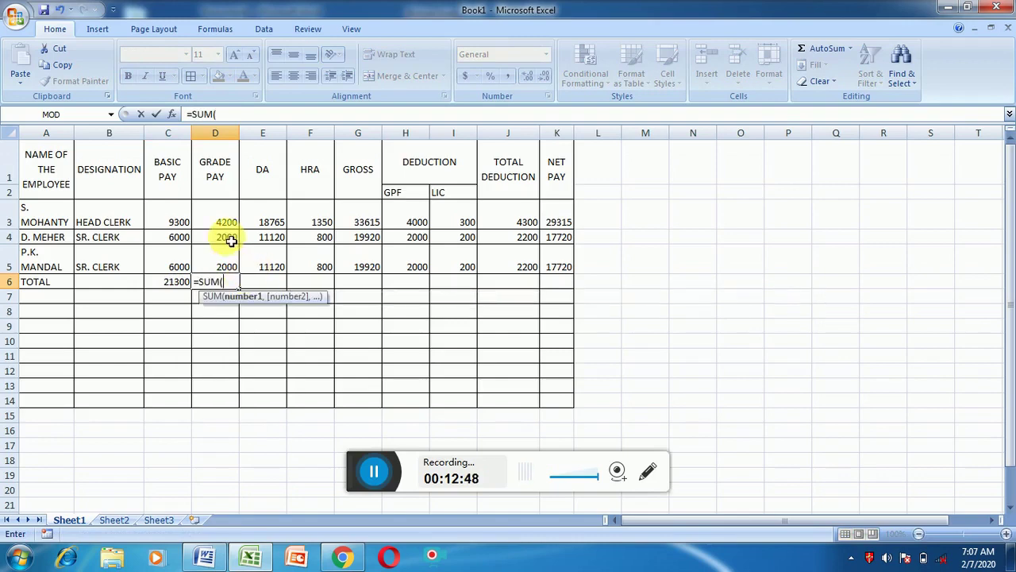
drag(216, 220, 217, 261)
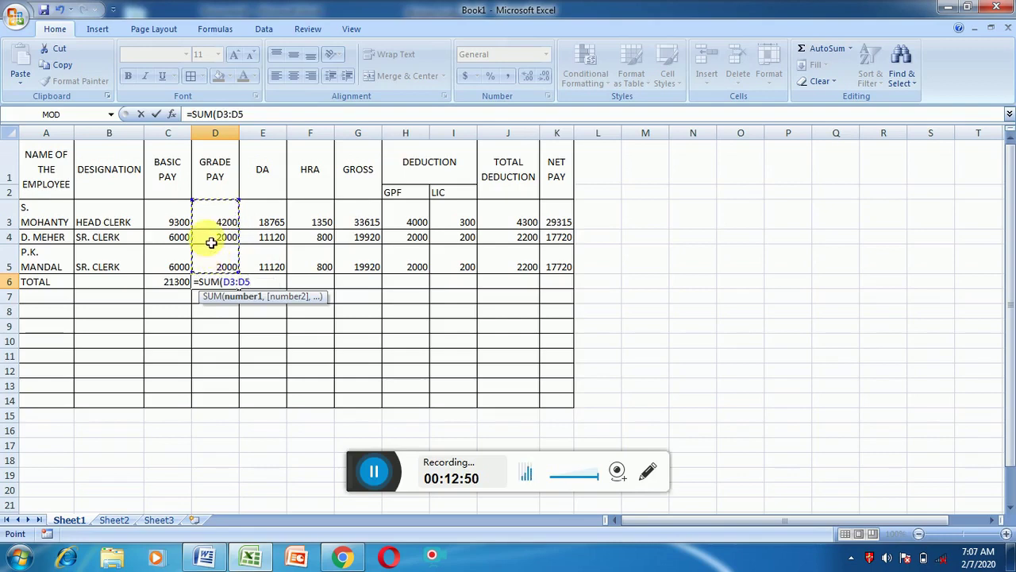
text())
key(Return)
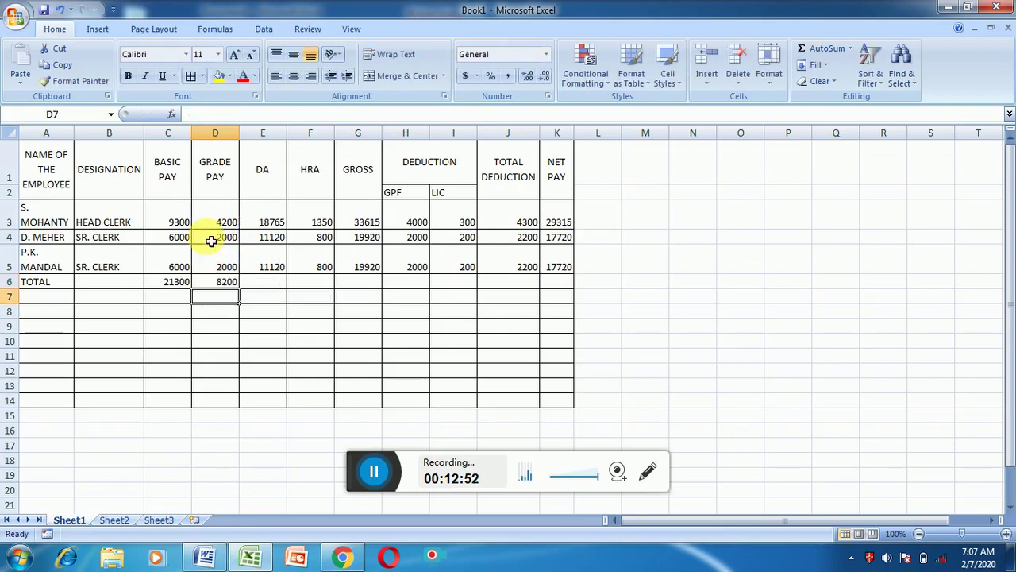
click(270, 284)
Sum E3:E5 and F3:F5 for DA and HRA totals of 41005 and 2950
text(=)
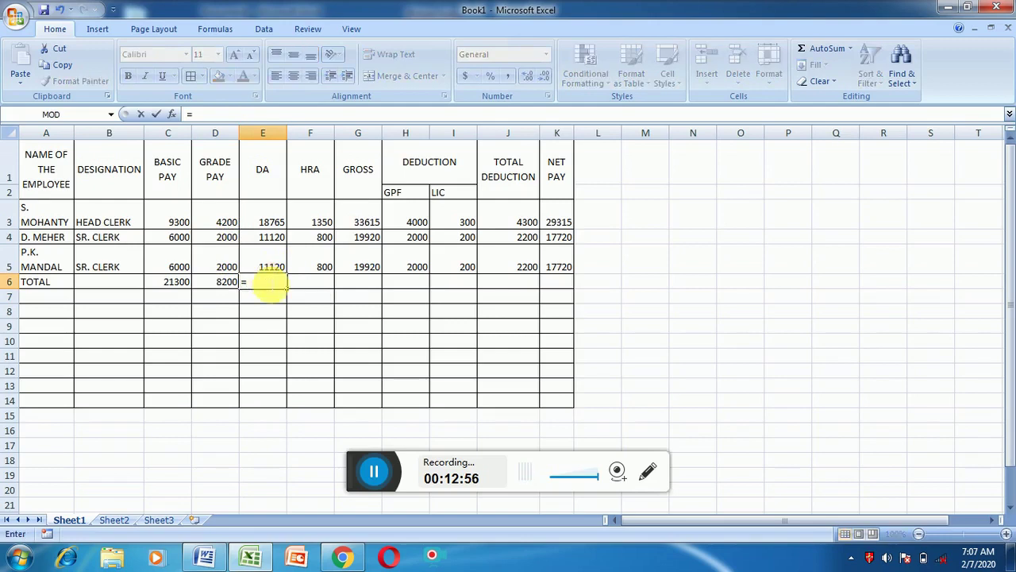
text(SUM)
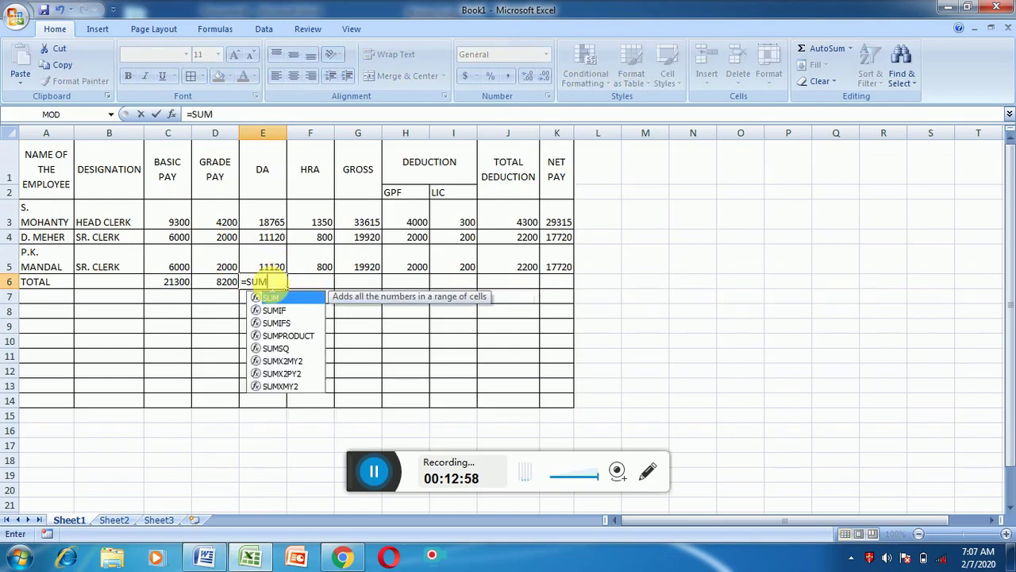
text(()
drag(265, 222, 261, 263)
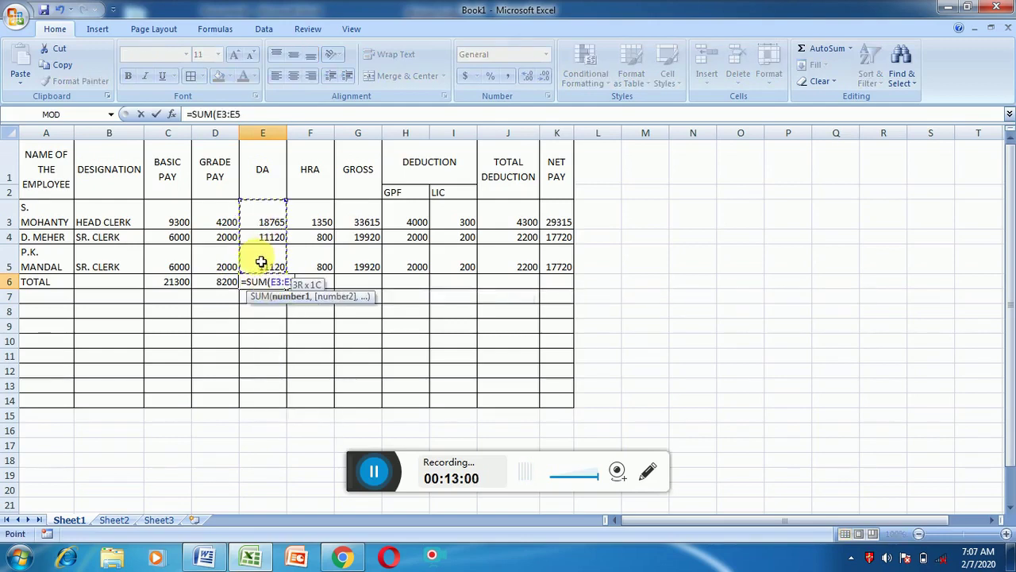
text())
key(Return)
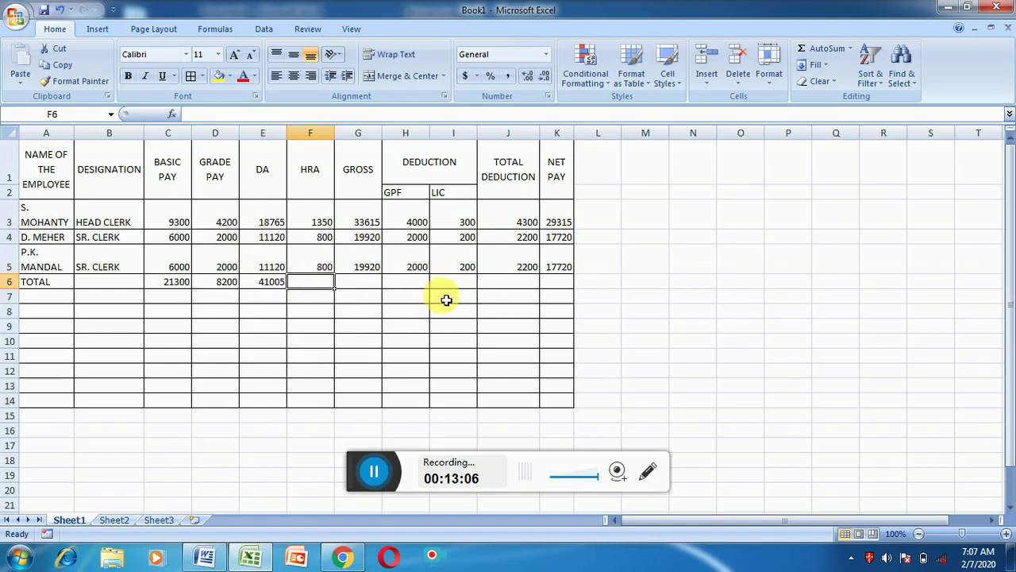
text(=SU)
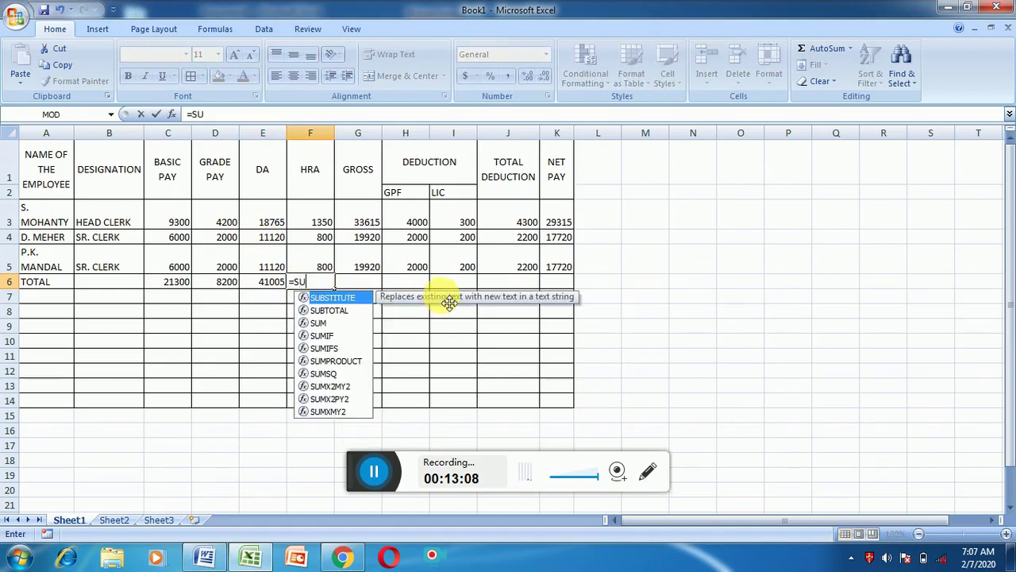
text(M()
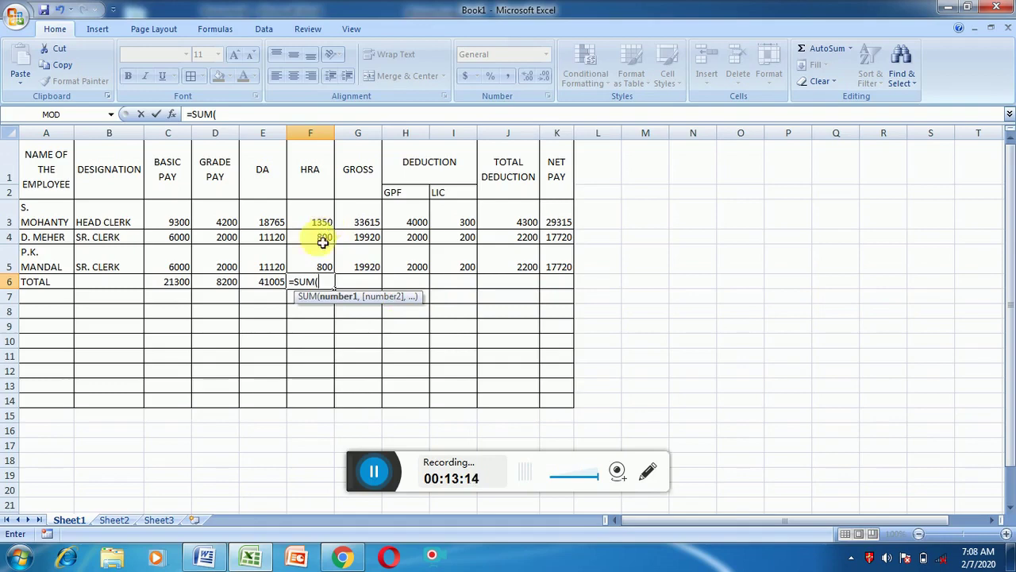
drag(321, 221, 323, 262)
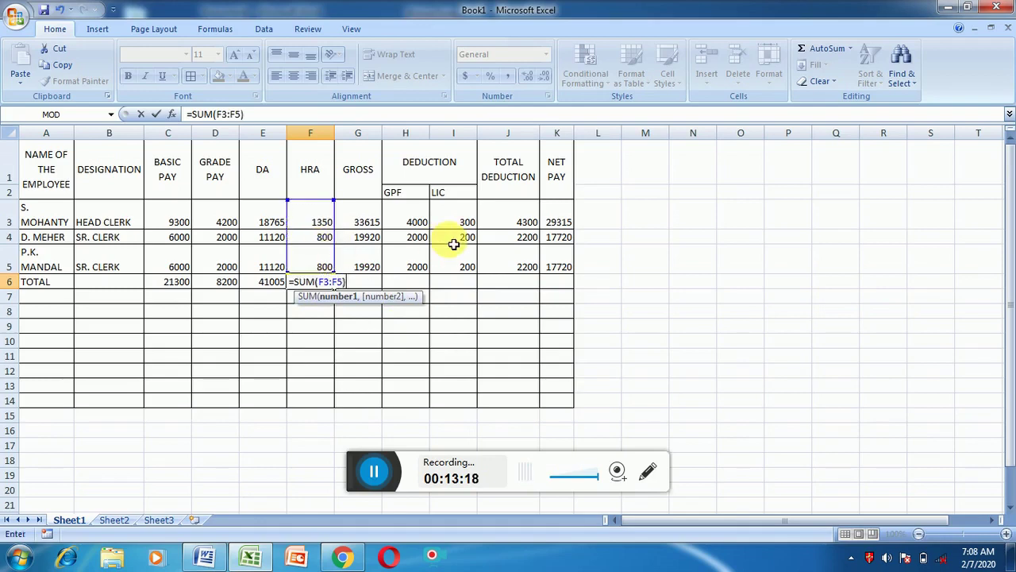
key(Return)
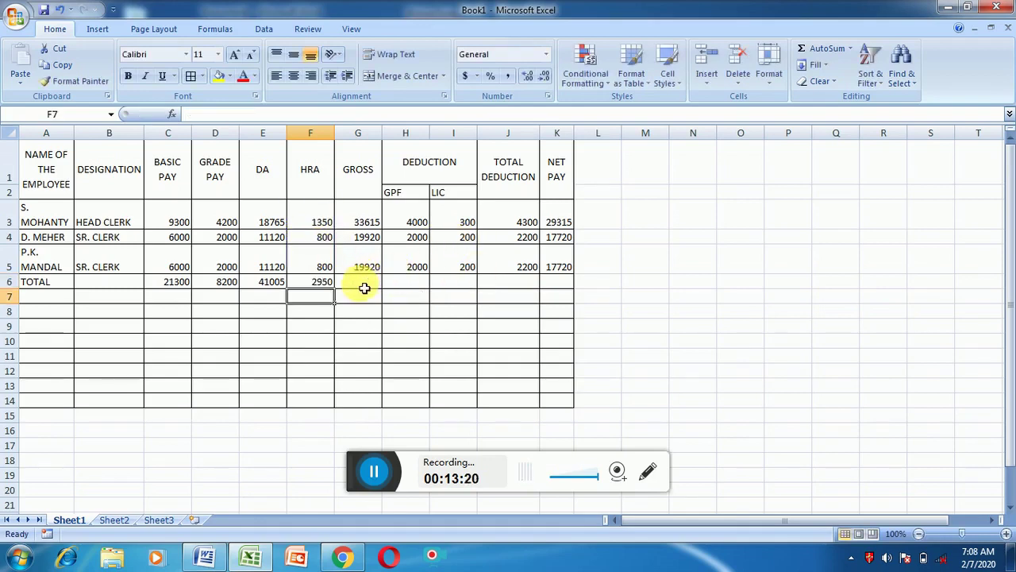
Sum G3:G5 and H3:H5 for GROSS and GPF totals of 73455 and 8000
click(370, 285)
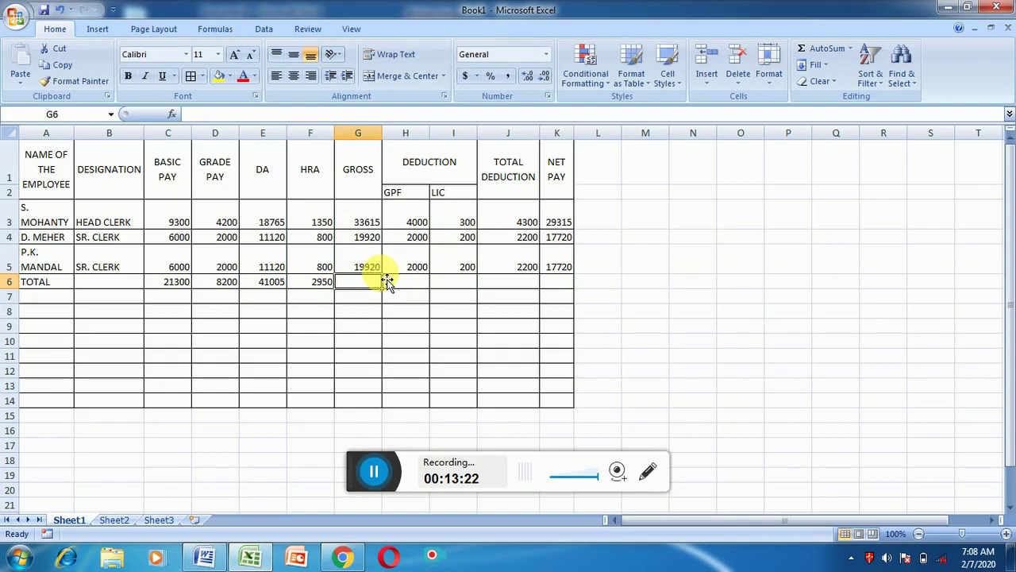
text(=)
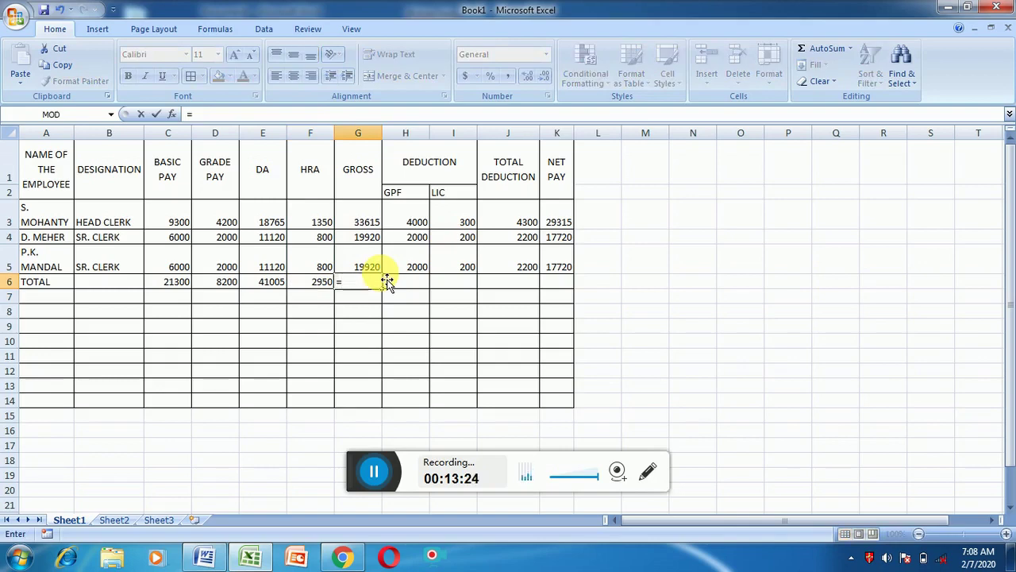
text(SUM)
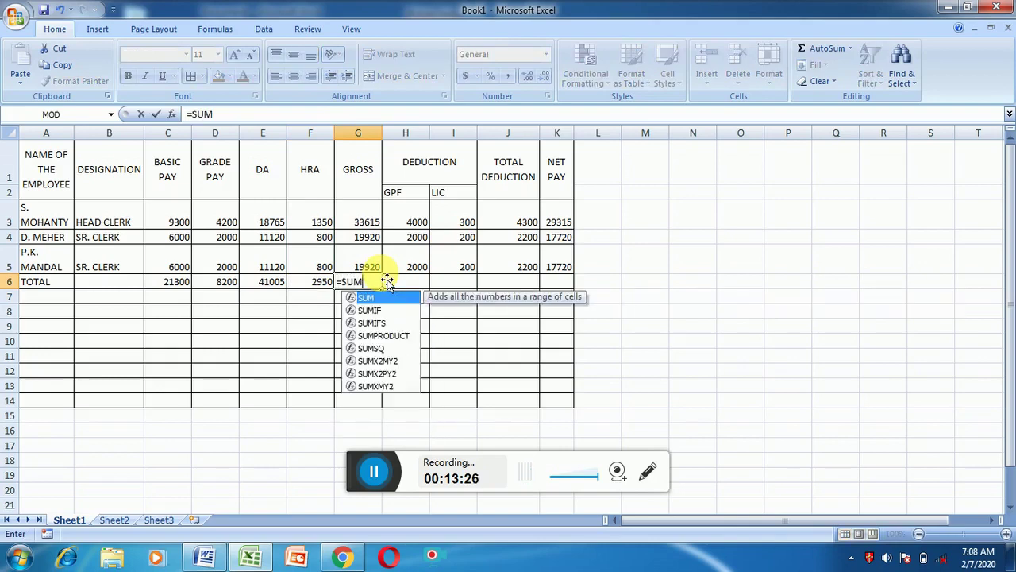
text(()
drag(368, 204, 370, 261)
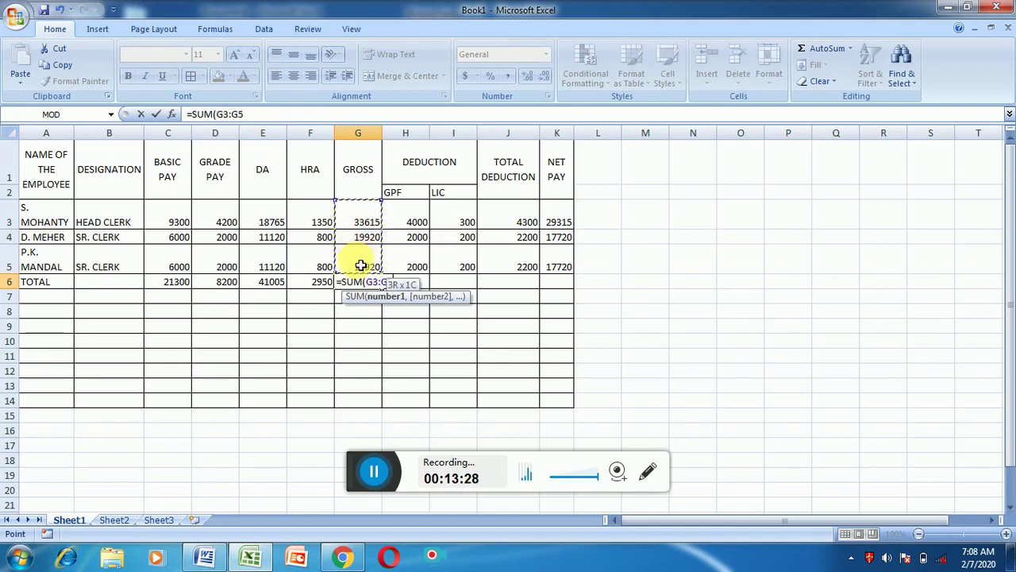
key(Return)
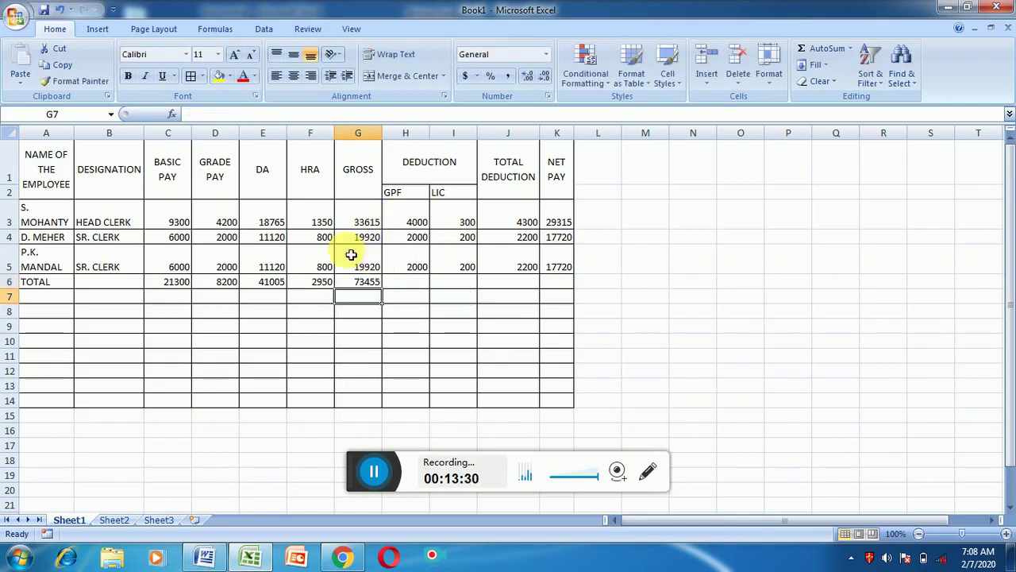
click(403, 282)
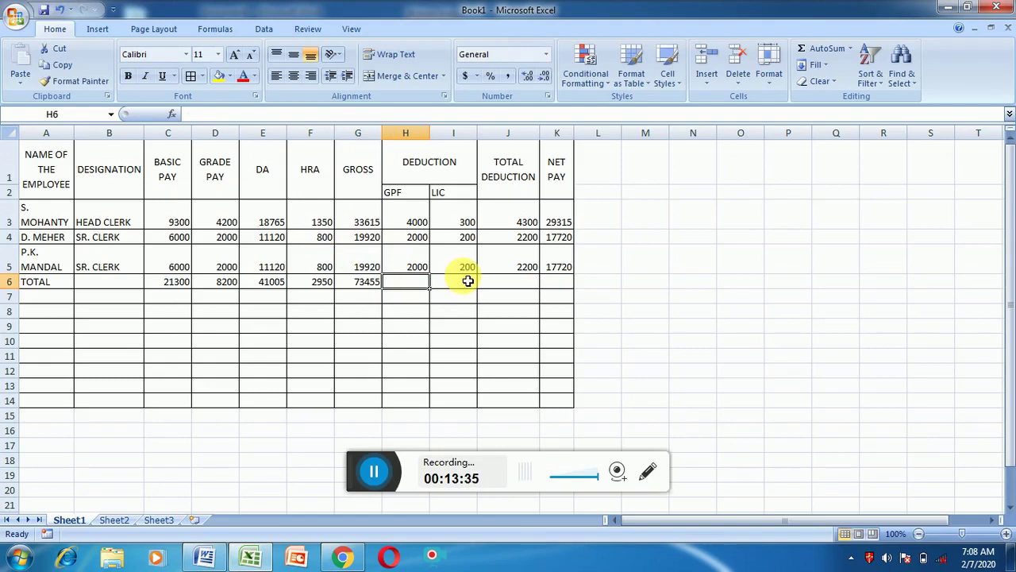
text(=)
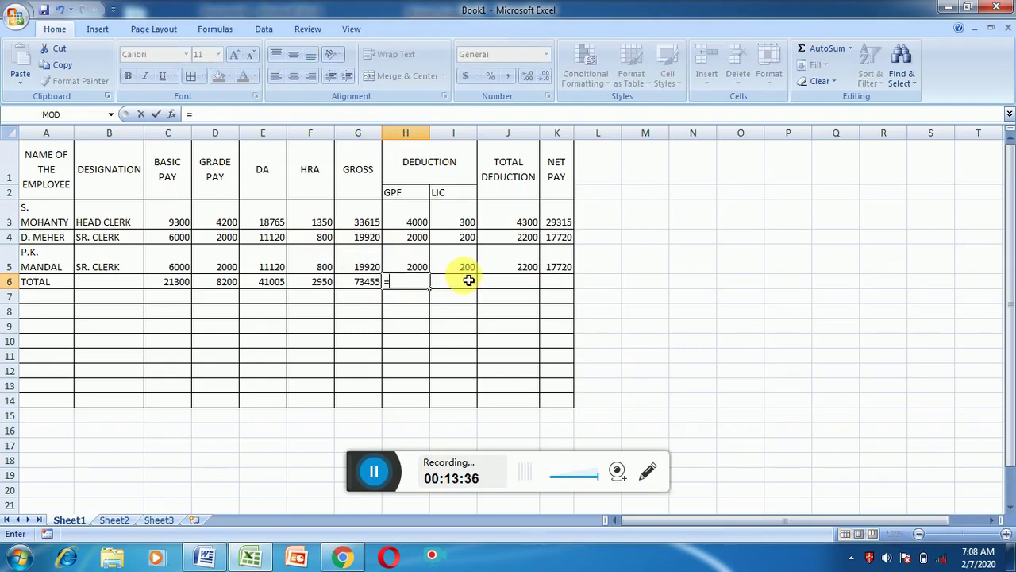
text(SUM()
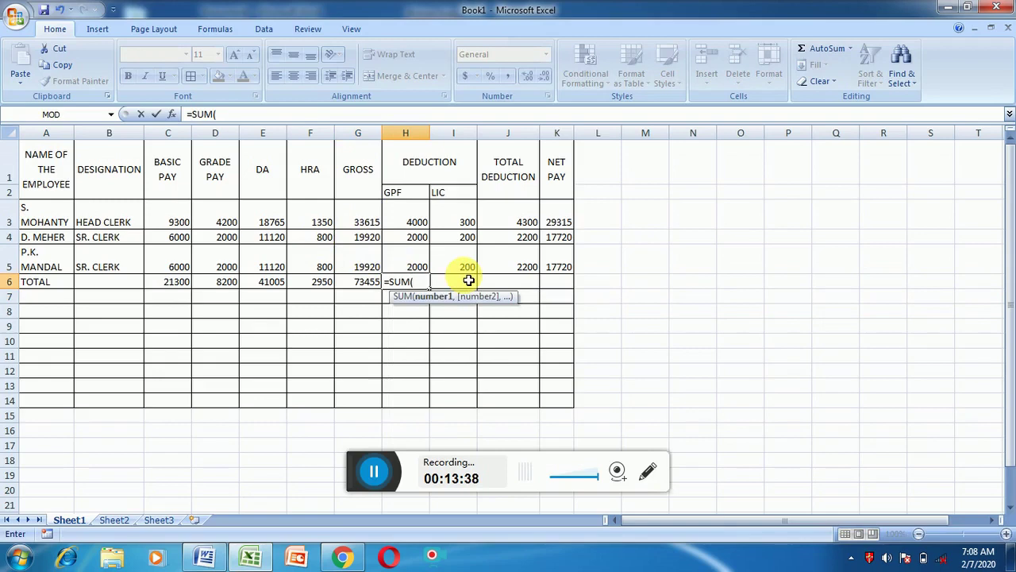
drag(414, 222, 415, 260)
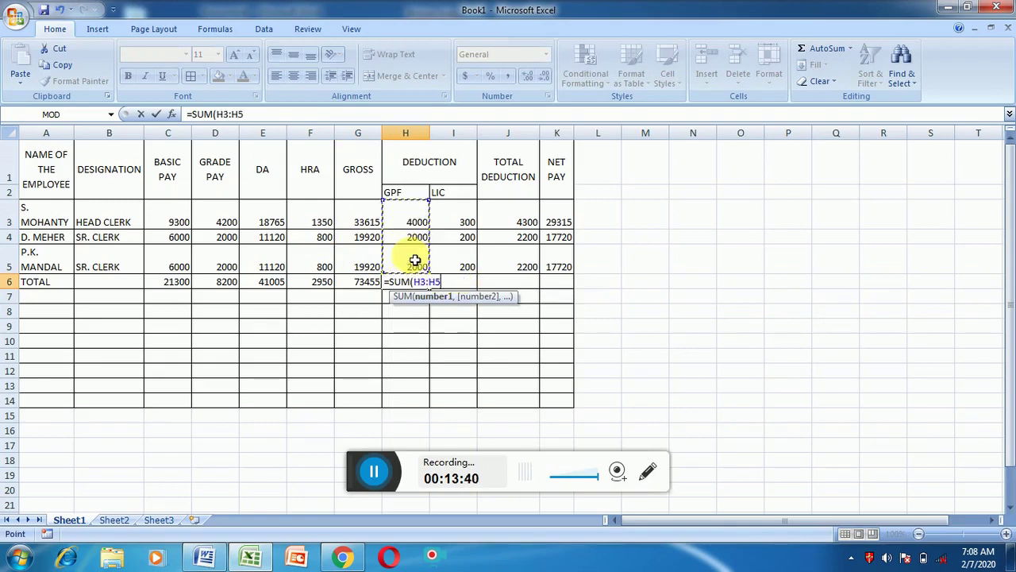
text())
key(Return)
Enter =SUM(I3:I5) and =SUM(J3:J5) for LIC 700 and TOTAL DEDUCTION 8700
click(454, 287)
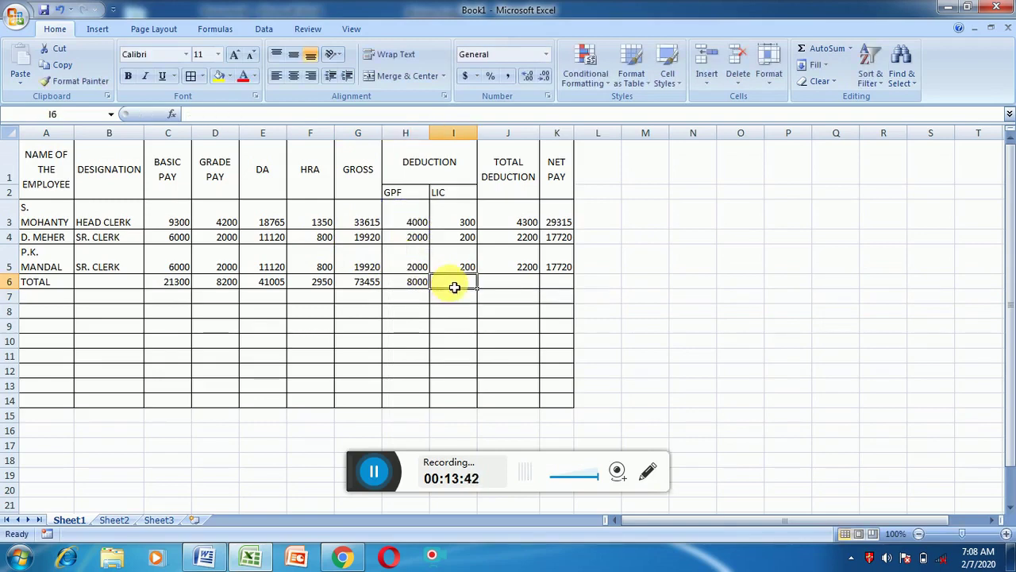
text(=SUM)
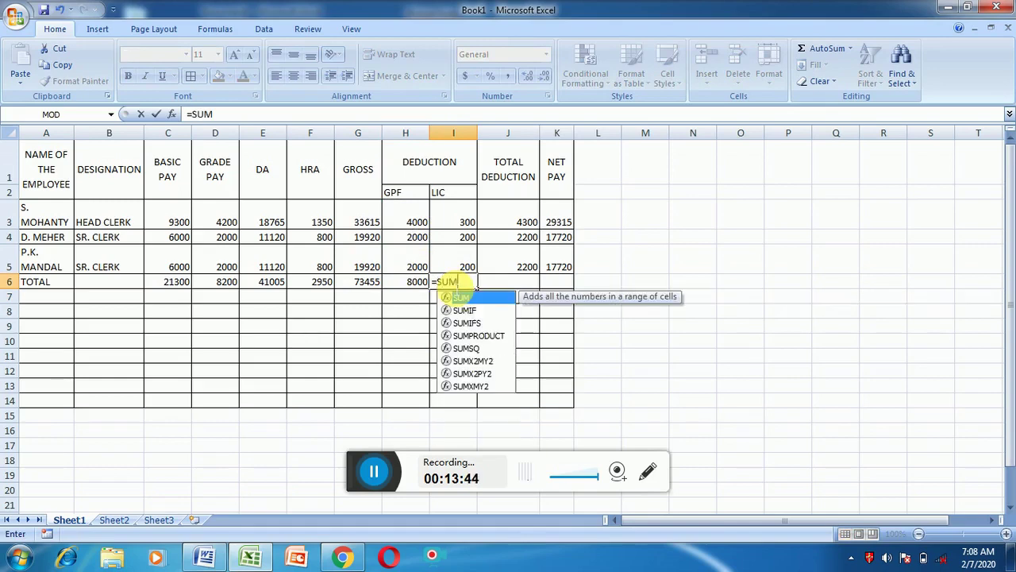
text(()
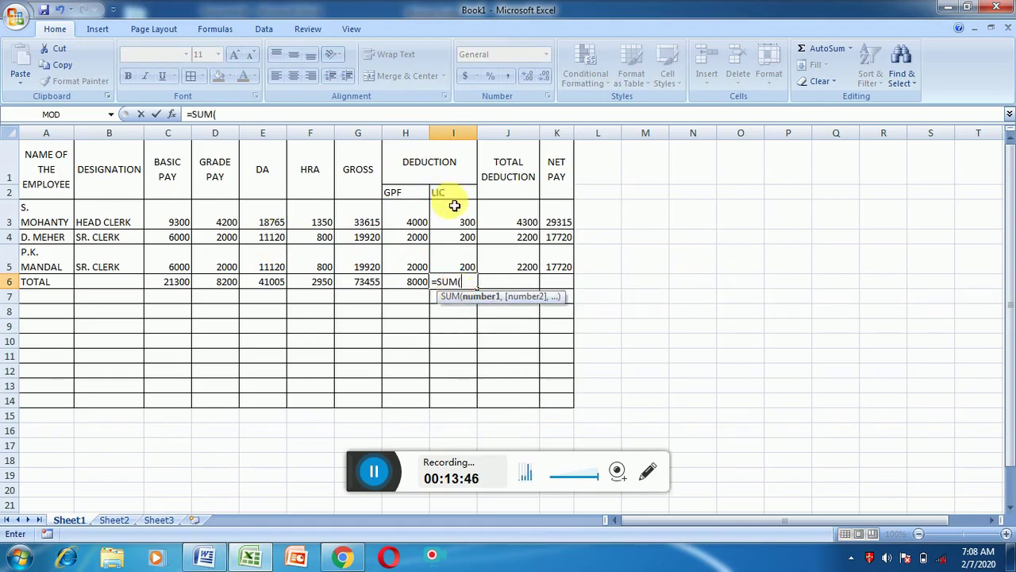
drag(460, 211, 463, 255)
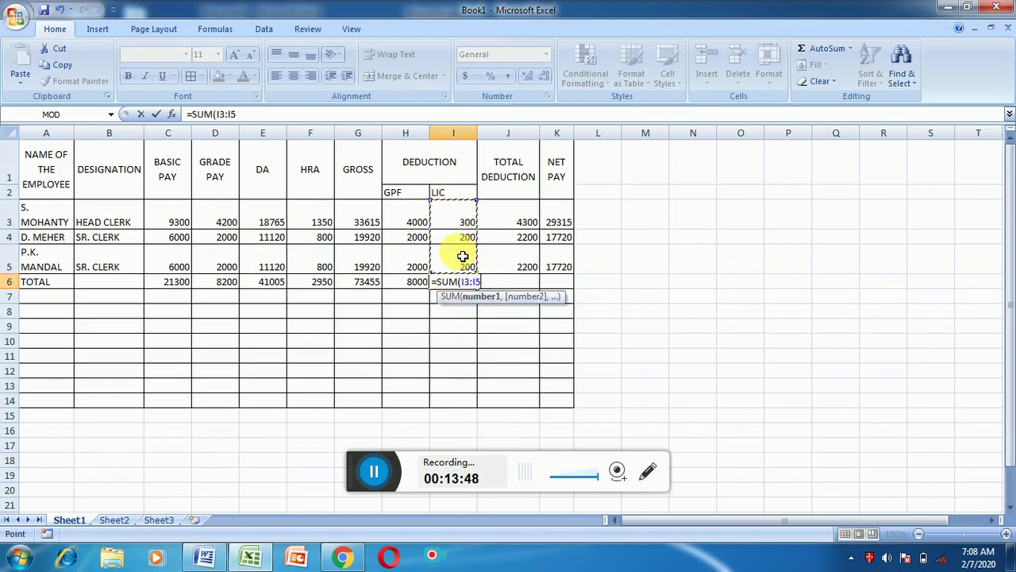
text())
key(Return)
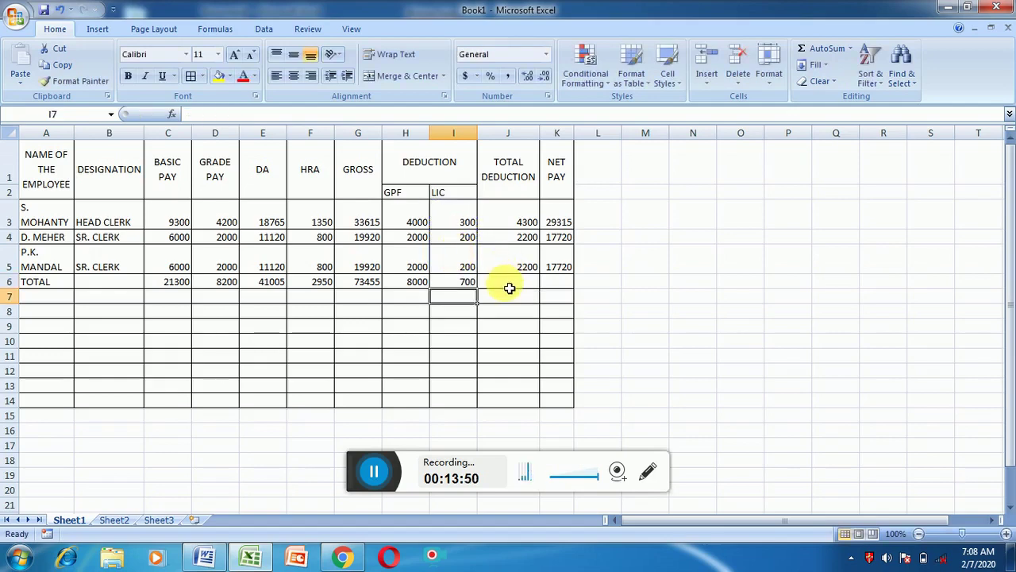
click(510, 283)
text(=)
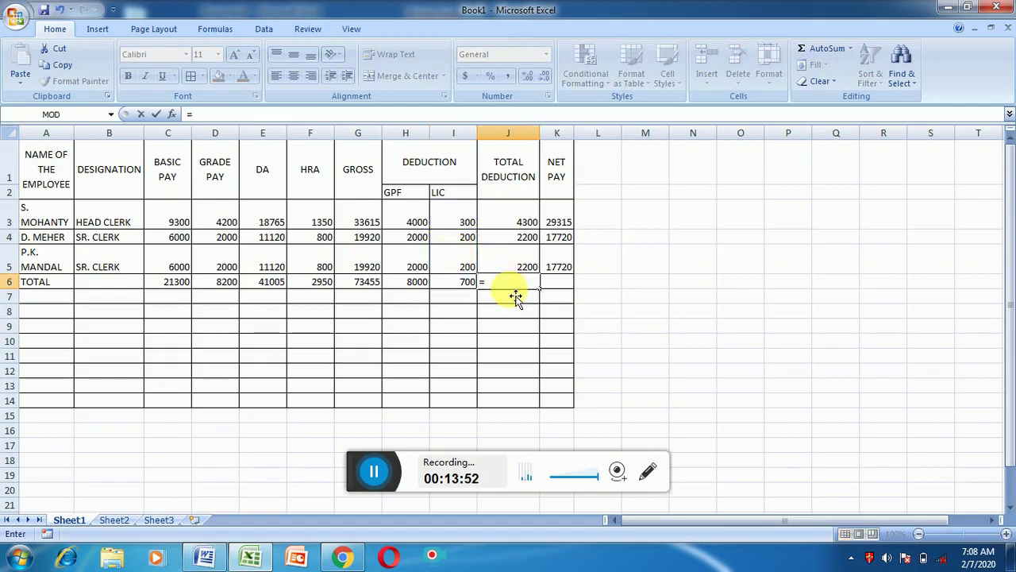
text(SUM)
double_click(515, 297)
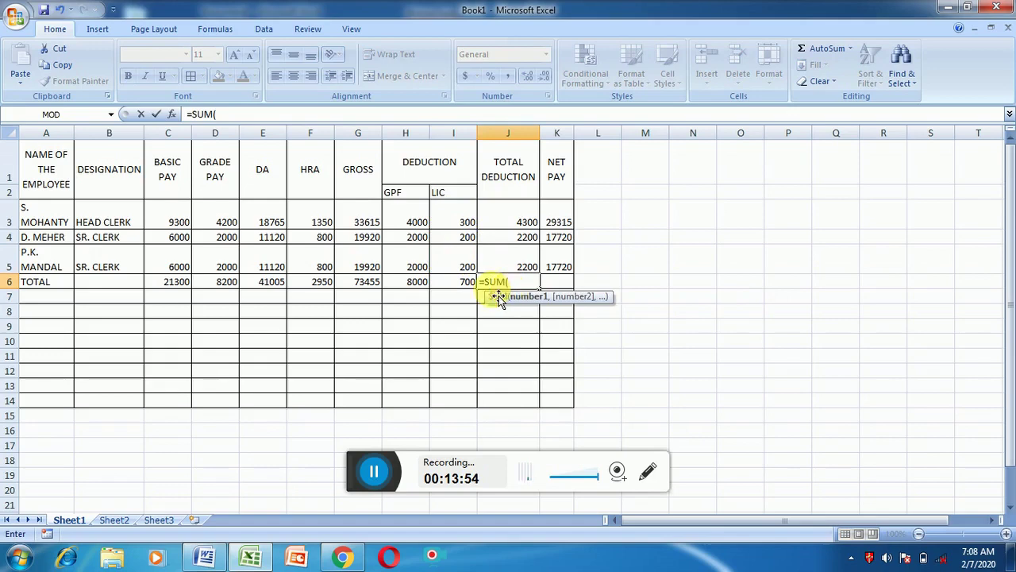
drag(496, 221, 496, 259)
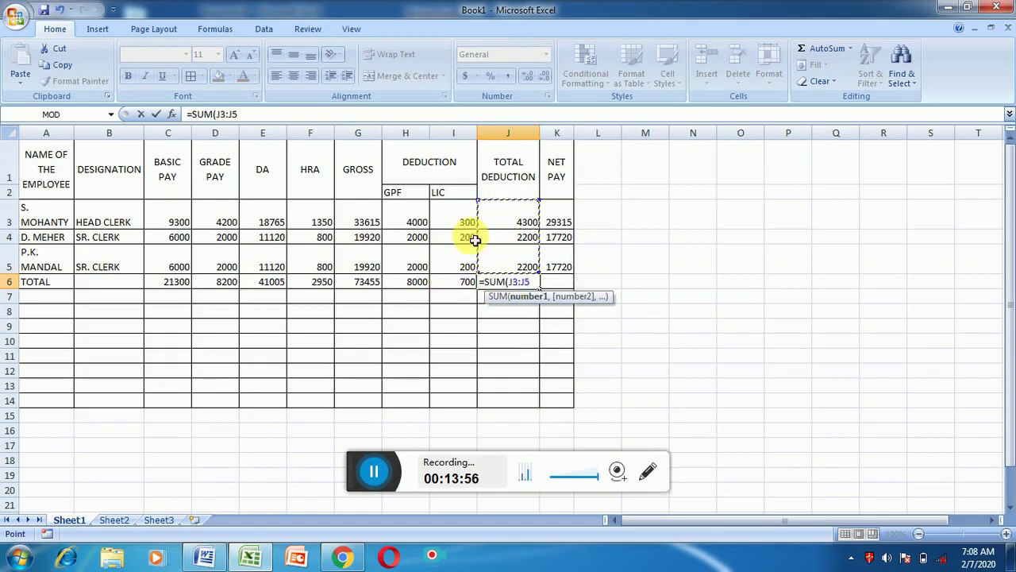
text())
key(Return)
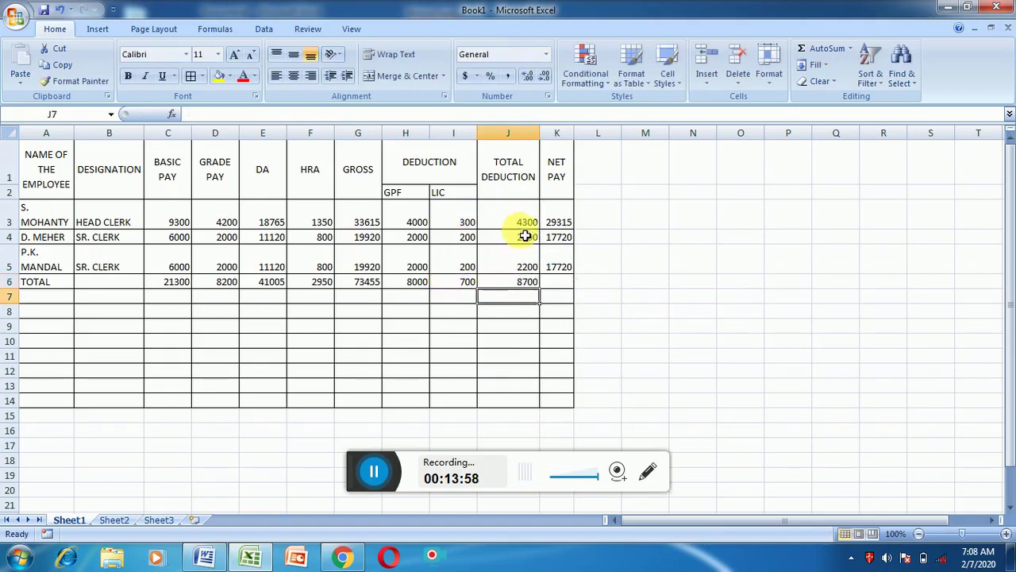
Enter =SUM(K3:K5) in K6 for a NET PAY total of 64755
click(554, 286)
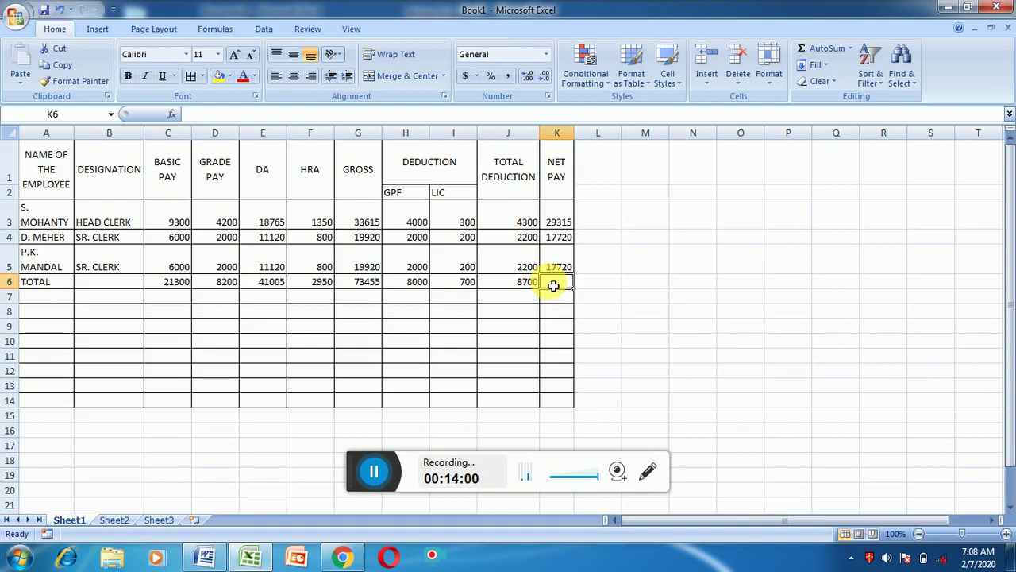
text(+)
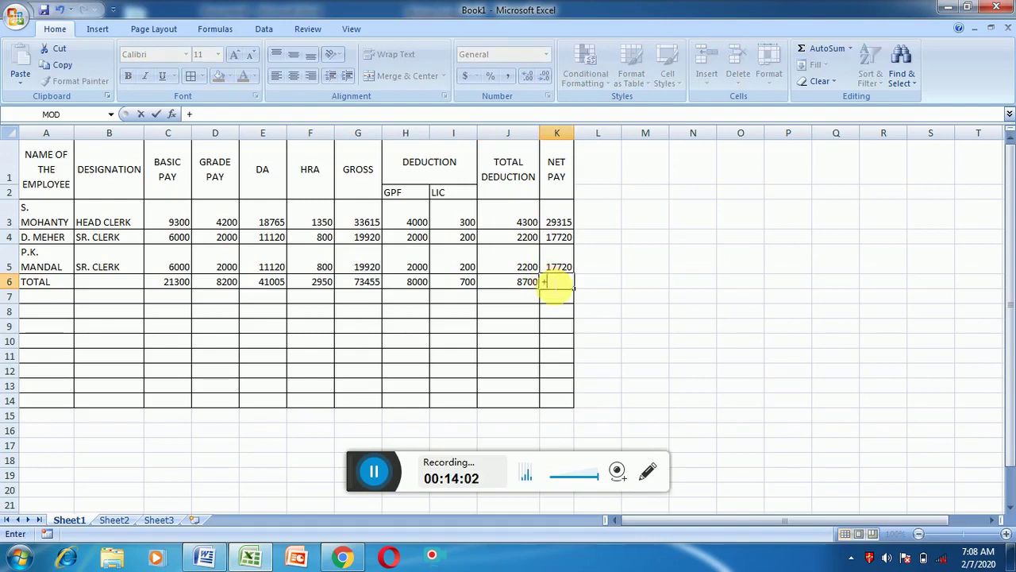
key(BackSpace)
text(=S)
text(UM()
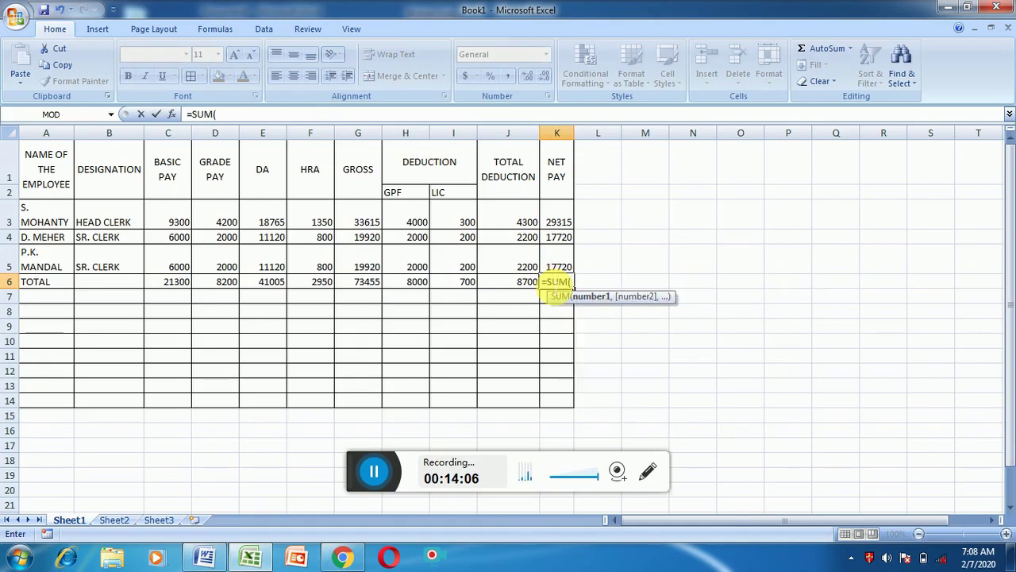
drag(559, 222, 562, 261)
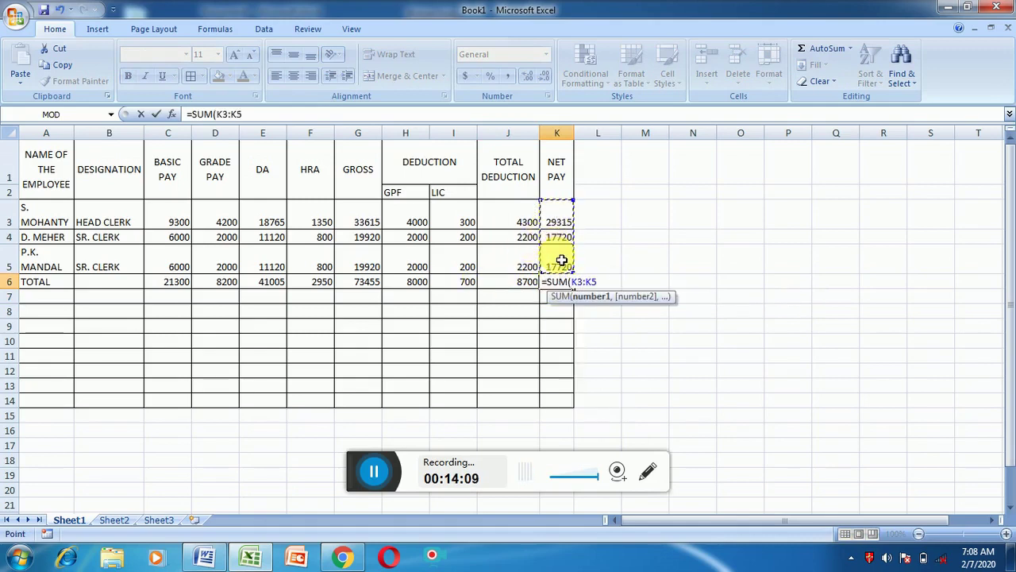
text())
key(Return)
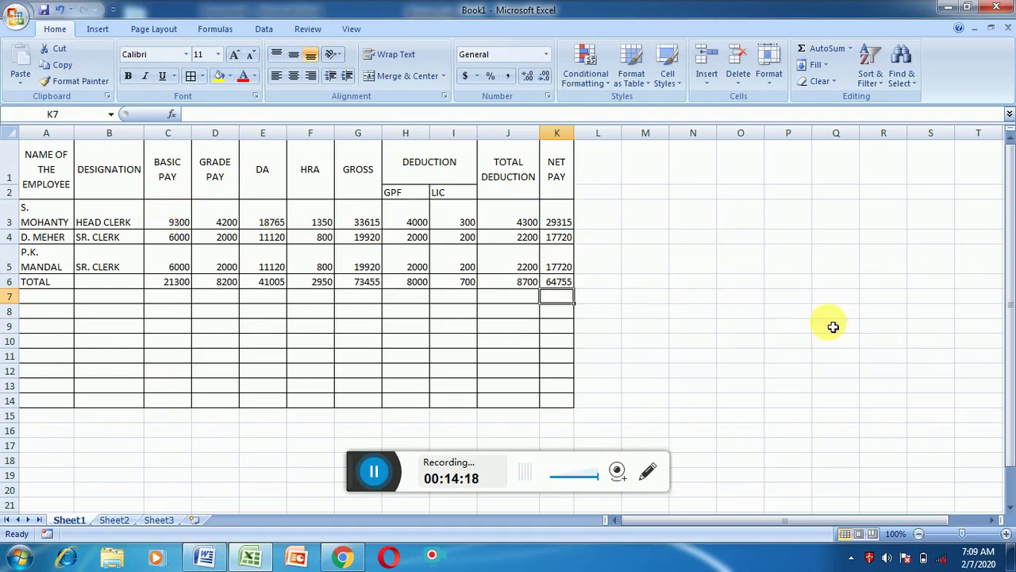
Remove all borders from the empty rows 7–14 below the table
mouse_move(28, 153)
mouse_down()
mouse_move(51, 215)
mouse_move(532, 282)
mouse_up()
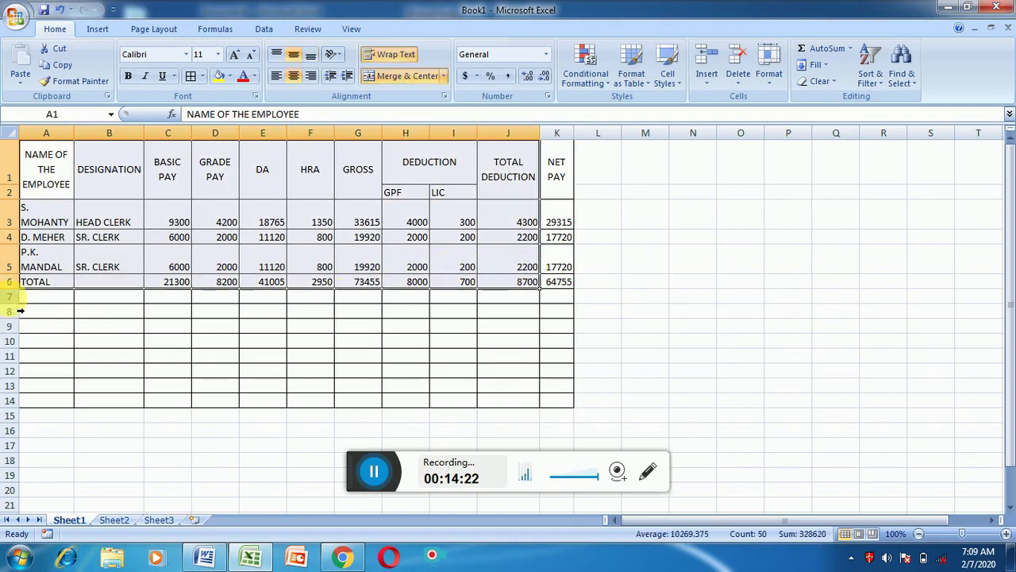
mouse_move(35, 298)
mouse_down()
mouse_move(508, 405)
mouse_move(556, 406)
mouse_up()
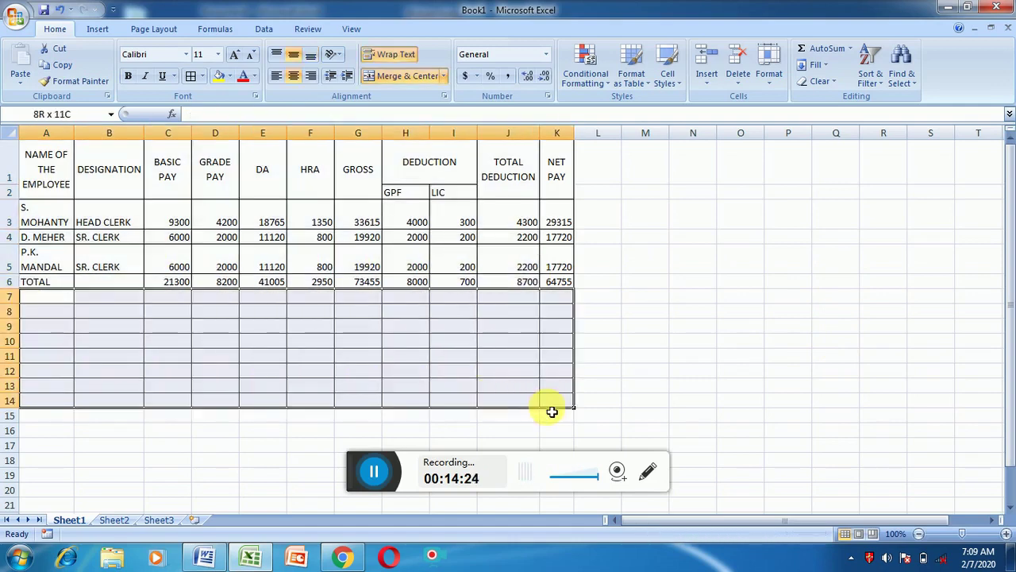
click(204, 76)
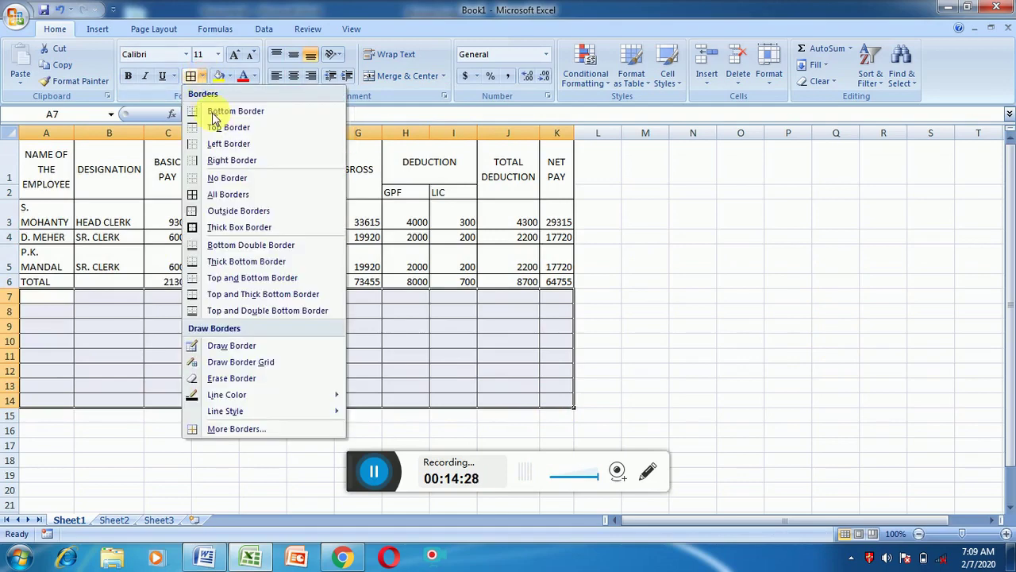
click(224, 180)
click(635, 262)
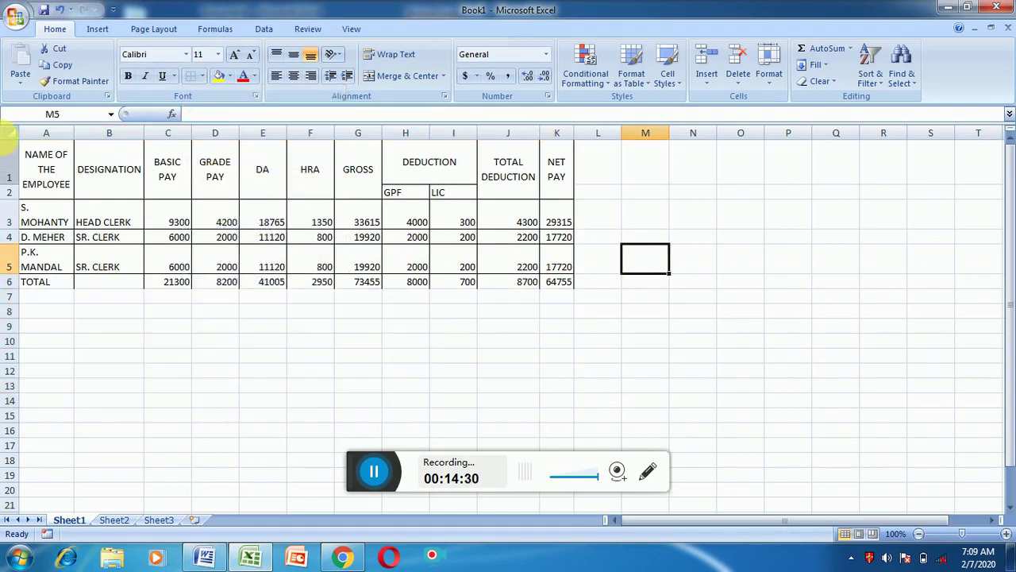
Apply All Borders to the salary table A1:K6
drag(34, 147, 559, 288)
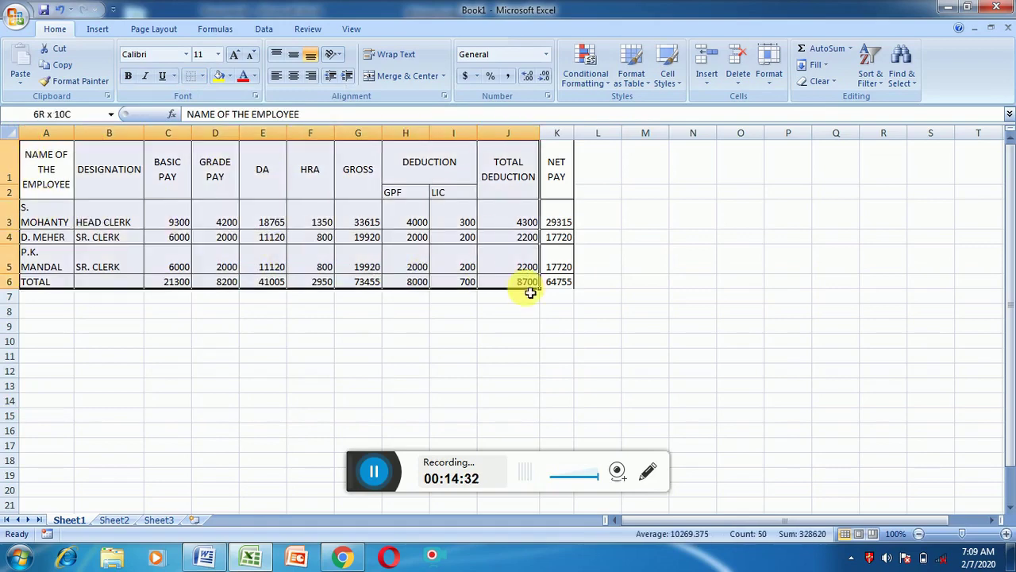
click(201, 75)
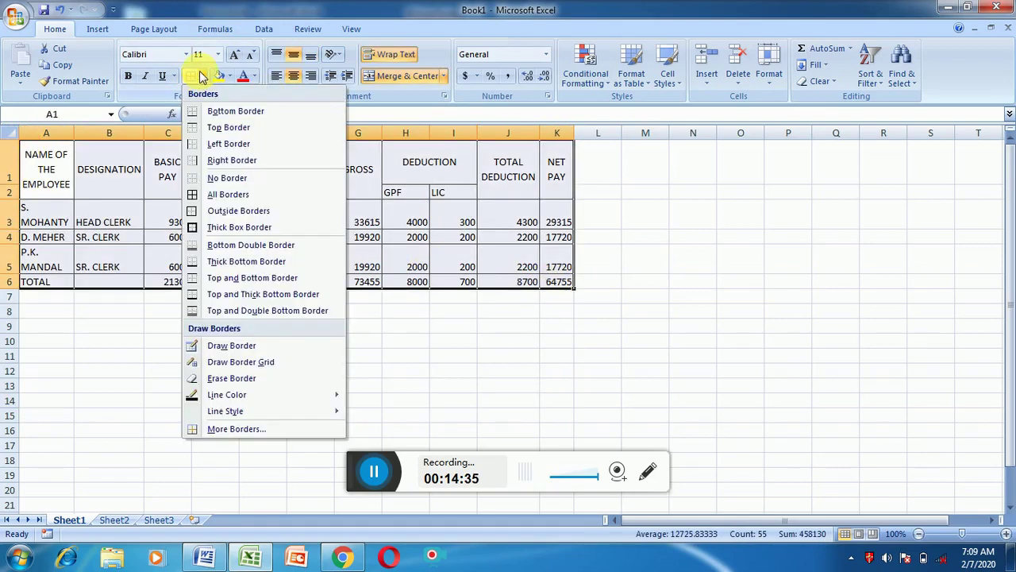
click(187, 198)
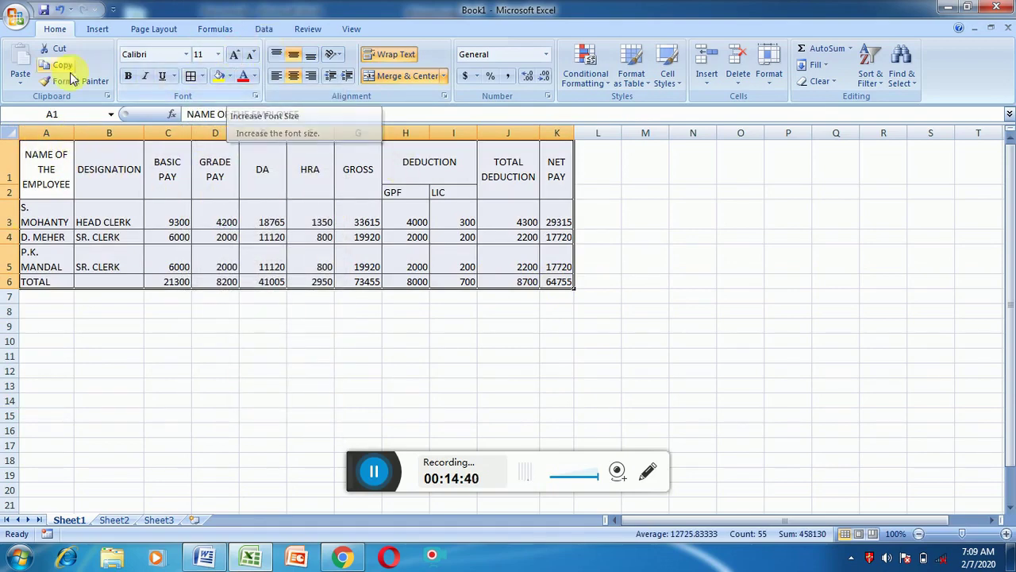
Make the table text bold at 12 pt and autofit column A to the names
click(129, 77)
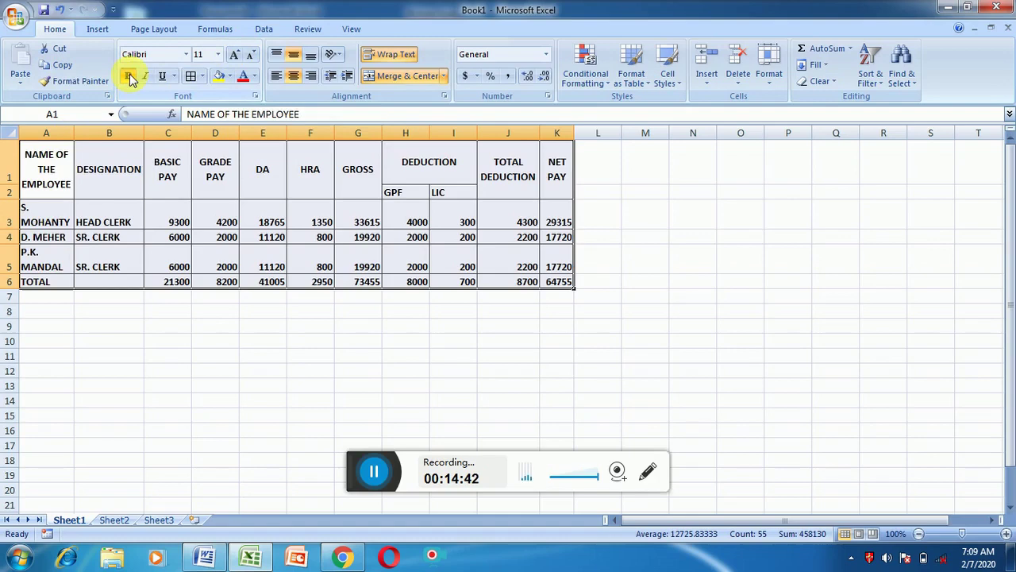
click(234, 54)
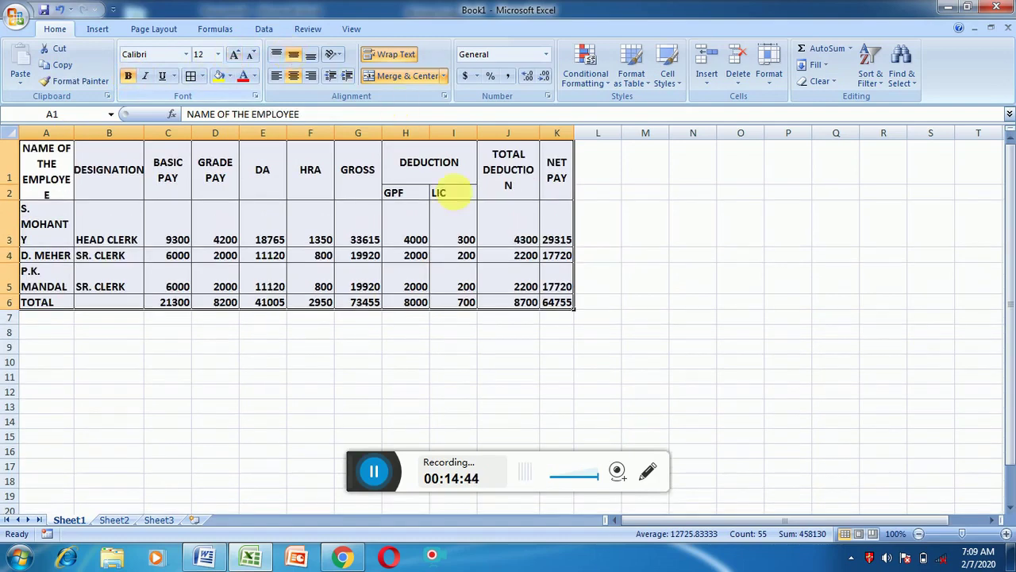
click(674, 228)
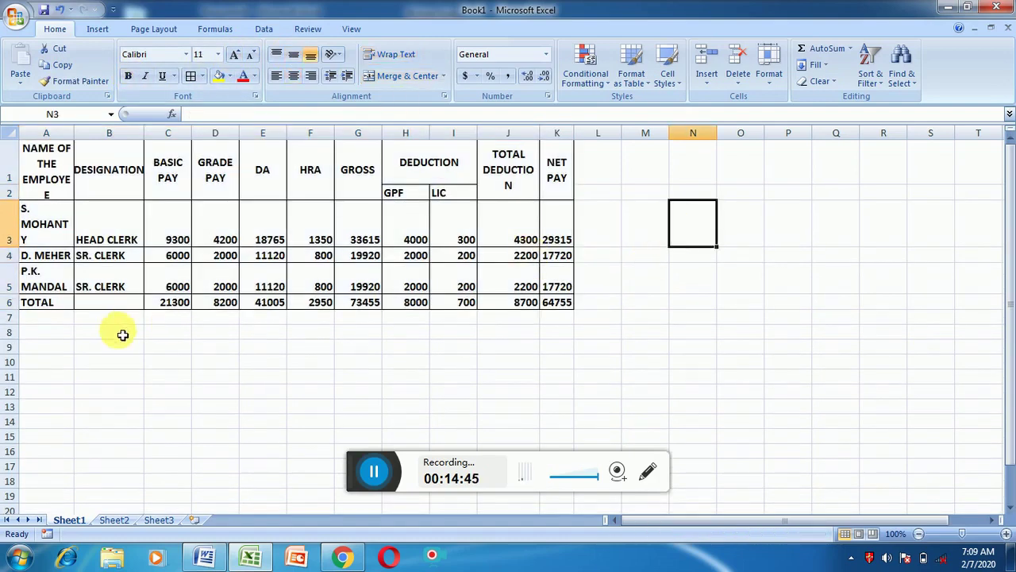
double_click(74, 133)
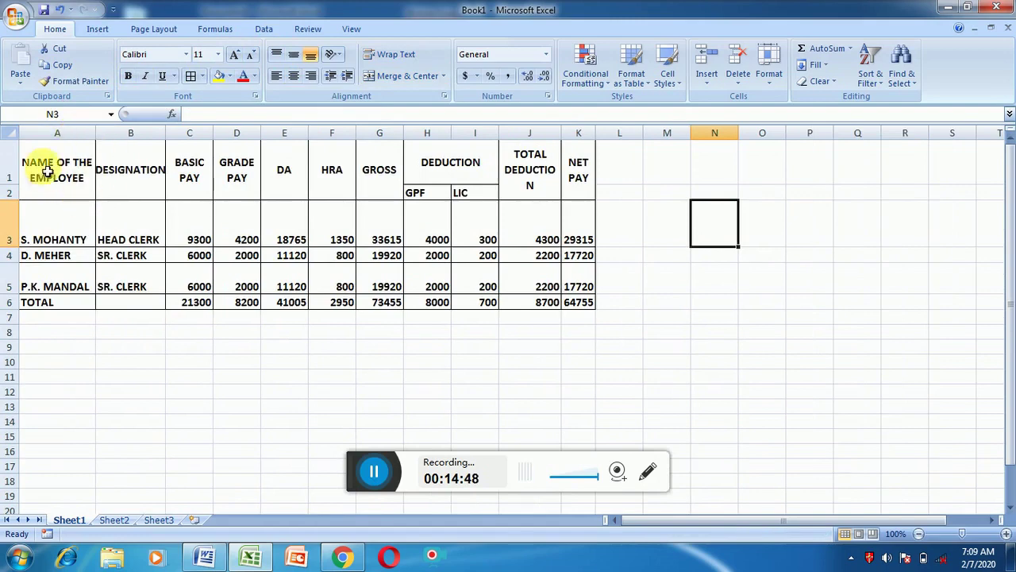
mouse_move(27, 163)
mouse_down()
mouse_move(353, 210)
mouse_move(578, 193)
mouse_up()
Fill header rows A1:K2 yellow and row 4 (A4:K4) light blue
click(220, 75)
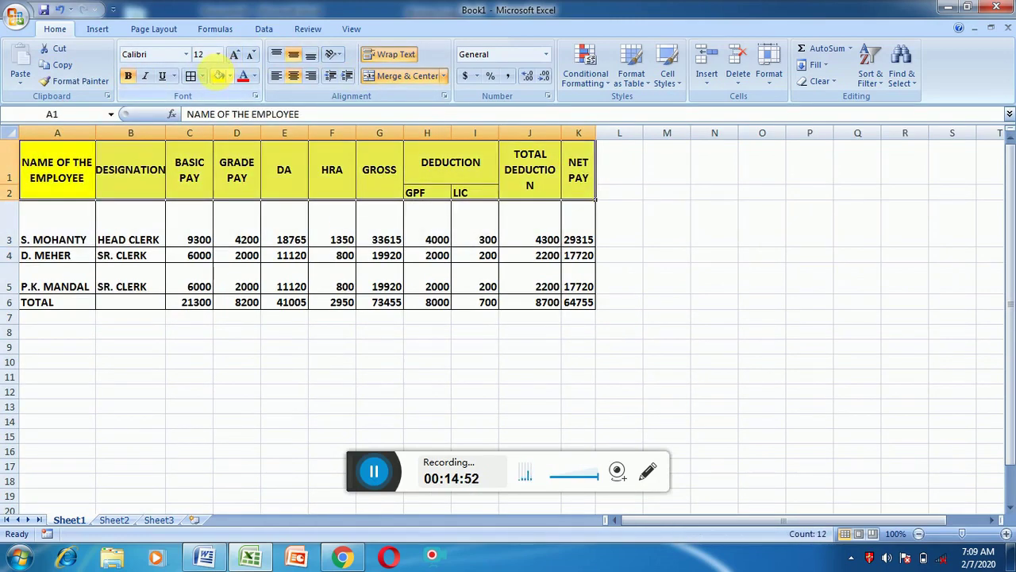
drag(27, 255, 594, 263)
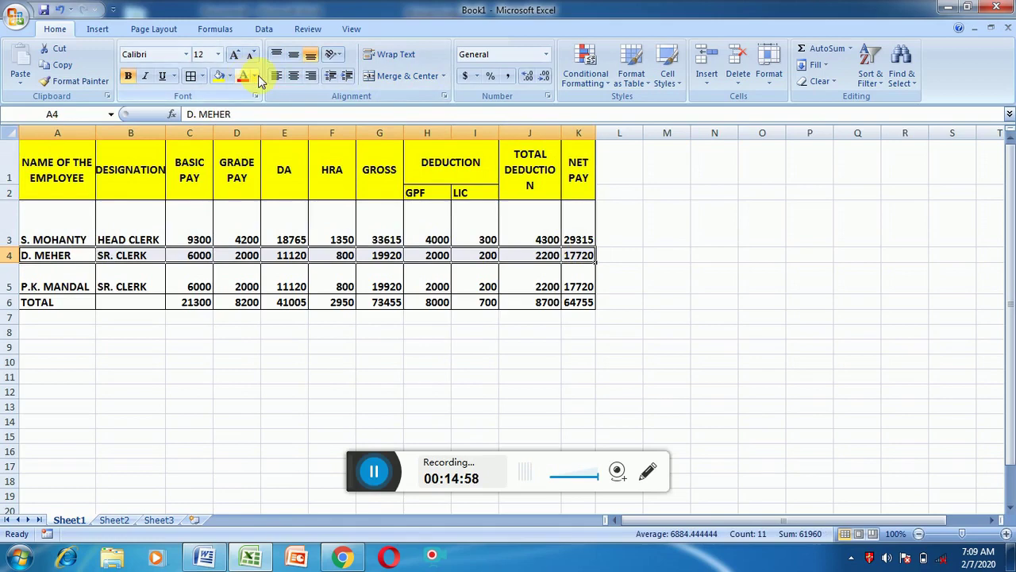
click(229, 77)
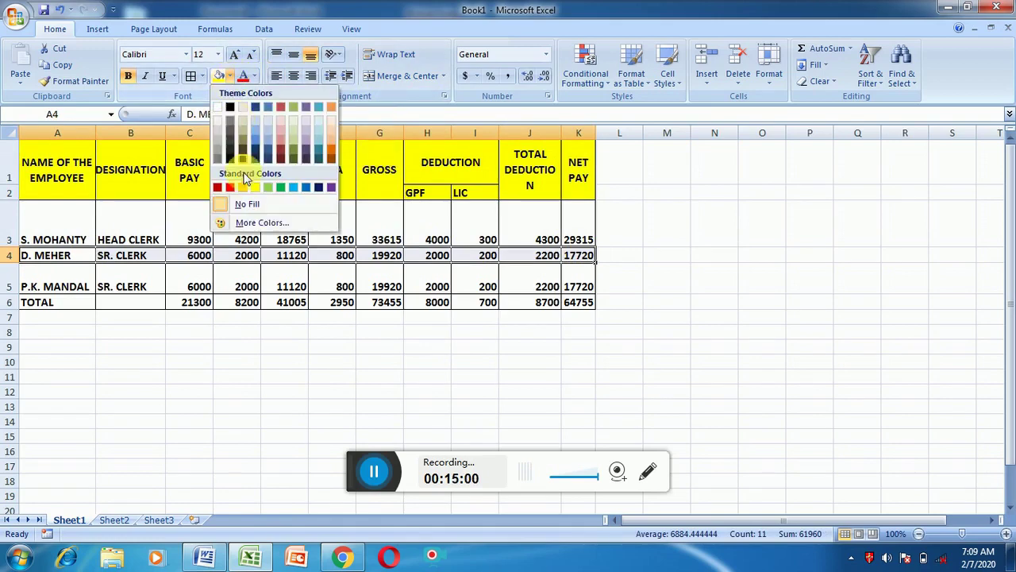
click(293, 187)
Fill the TOTAL row A6:K6 yellow
drag(47, 306, 579, 303)
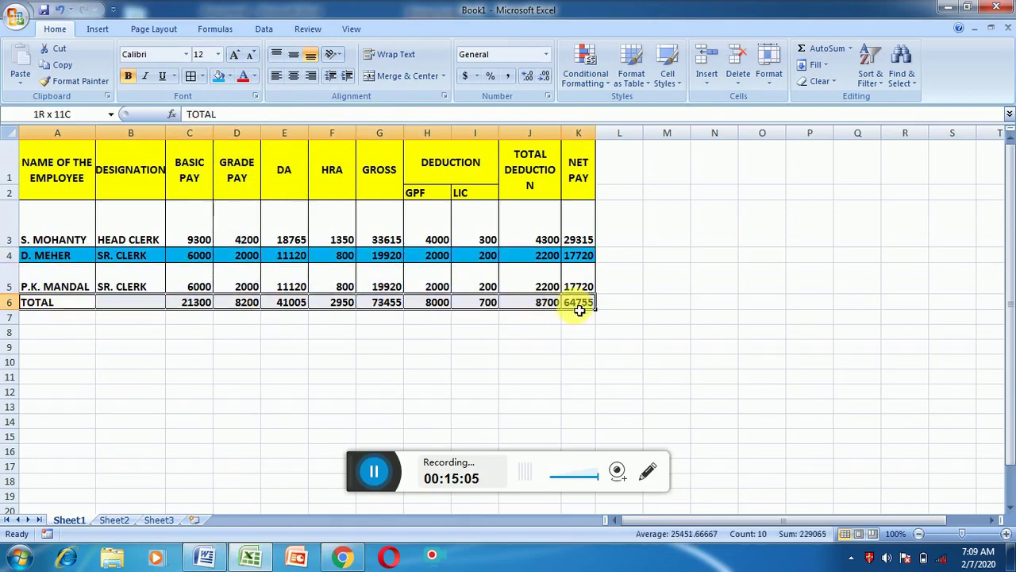
click(227, 78)
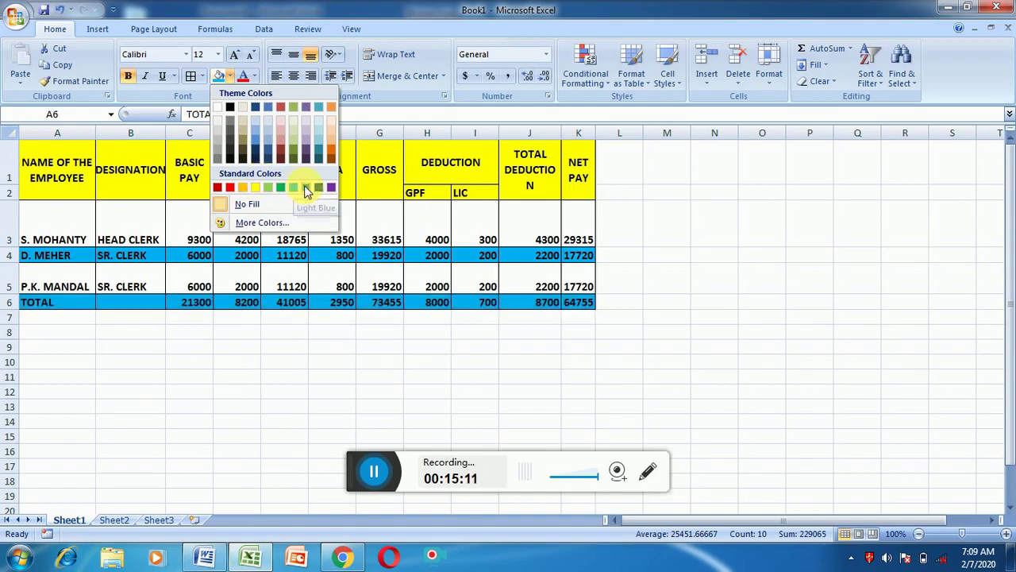
click(259, 187)
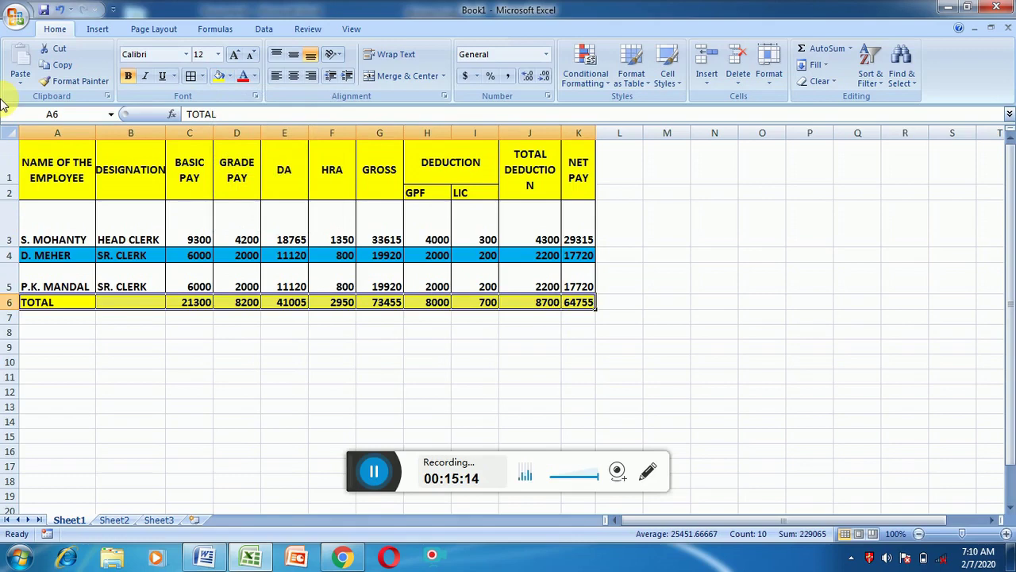